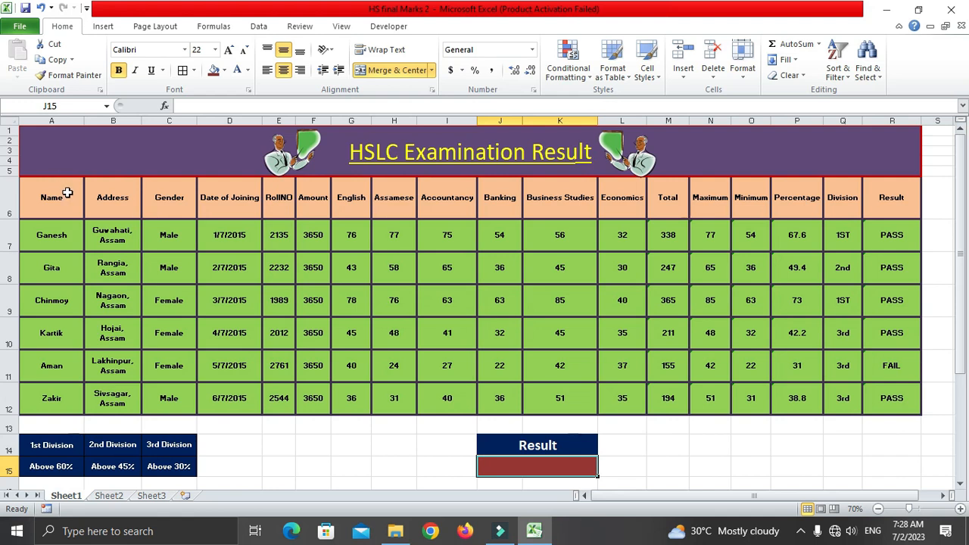
Step: Enter PASS in cell J15 below the Result heading to highlight the matching student rows
left_click_drag(65, 196, 880, 403)
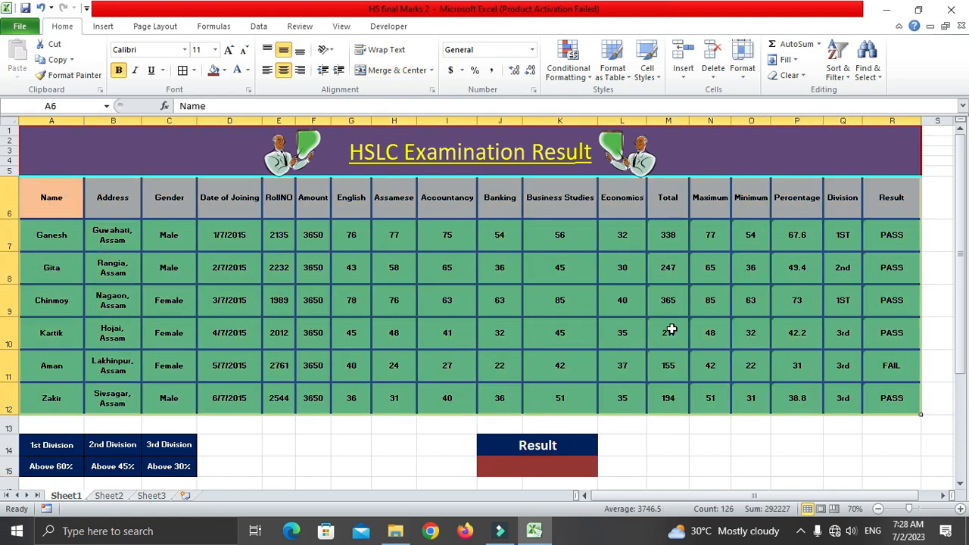
left_click(543, 463)
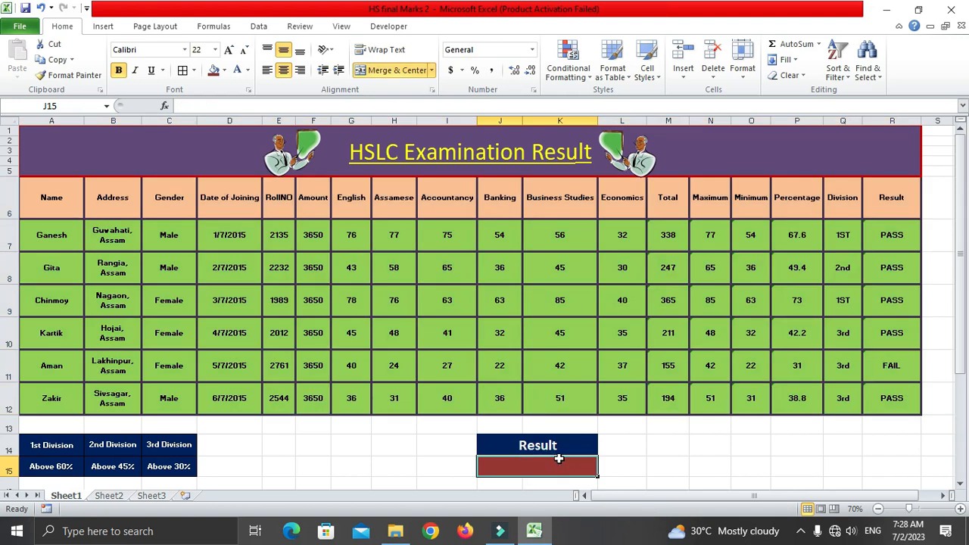
type("PASS")
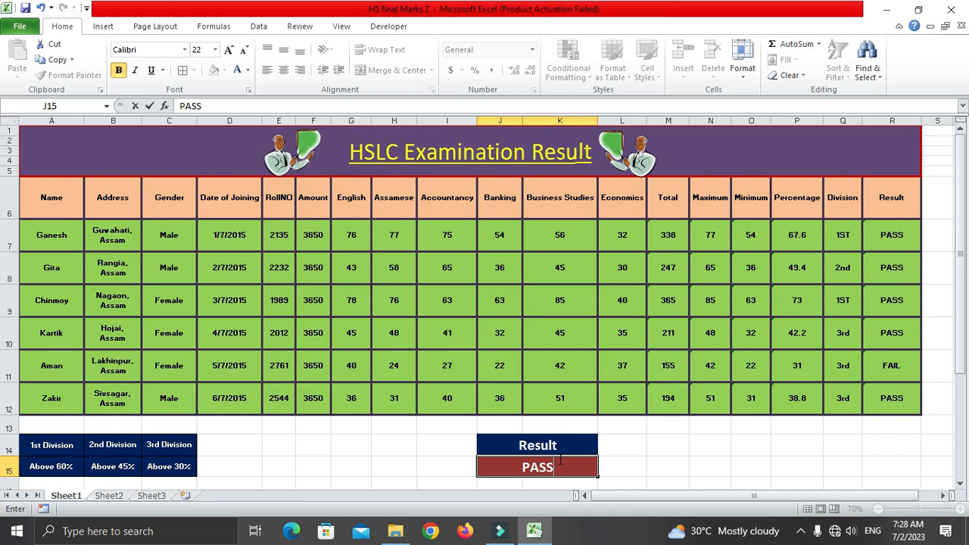
key("Return")
Step: Replace the criterion in J15 with FAIL to highlight the failing student rows instead
left_click(581, 452)
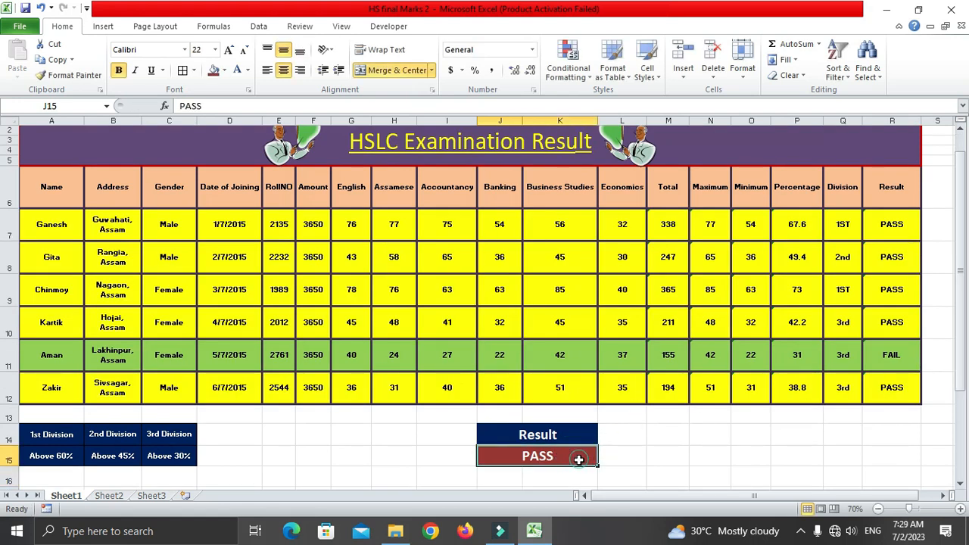
key("BackSpace")
type("FAIL")
key("Return")
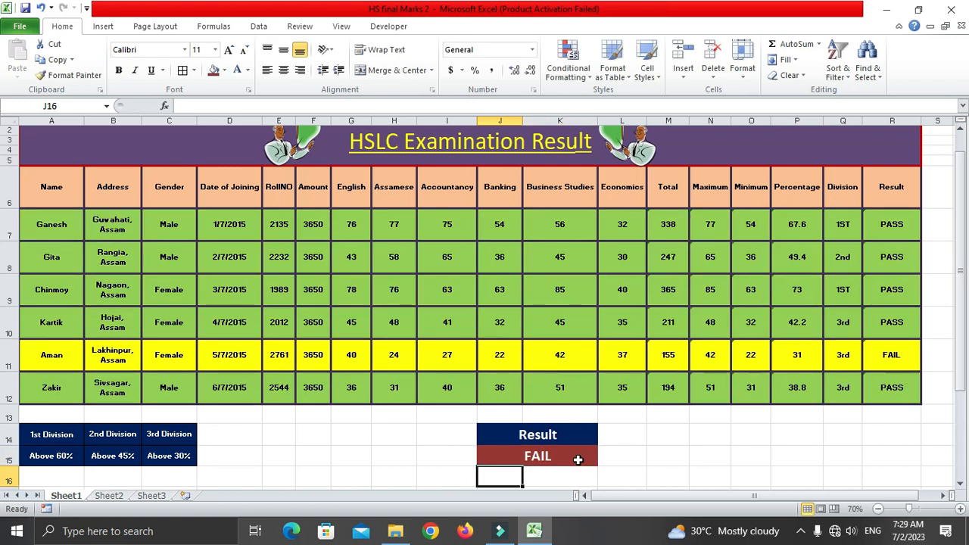
Step: Clear the criterion in J15 and delete the Total through Result entries in M7:R12
left_click(578, 460)
key("BackSpace")
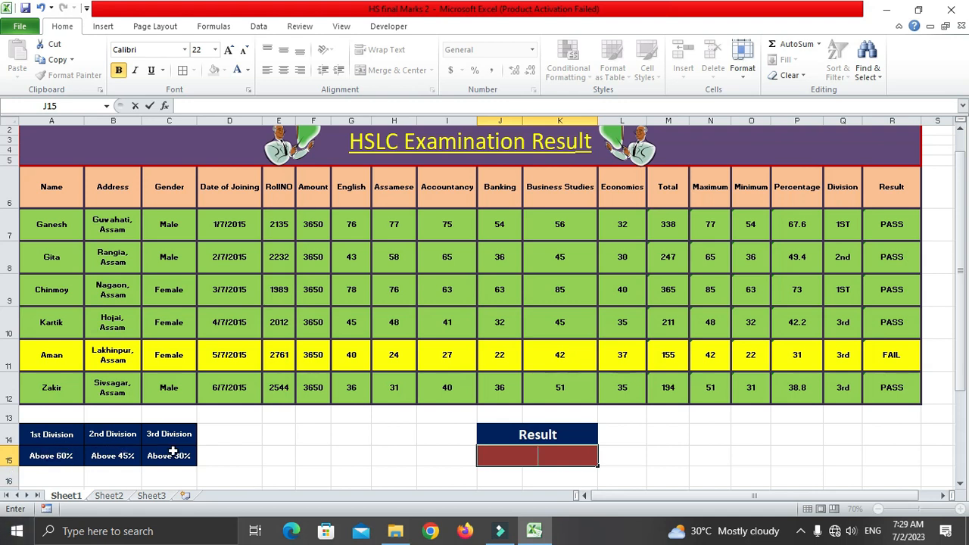
left_click(641, 462)
left_click_drag(671, 224, 906, 385)
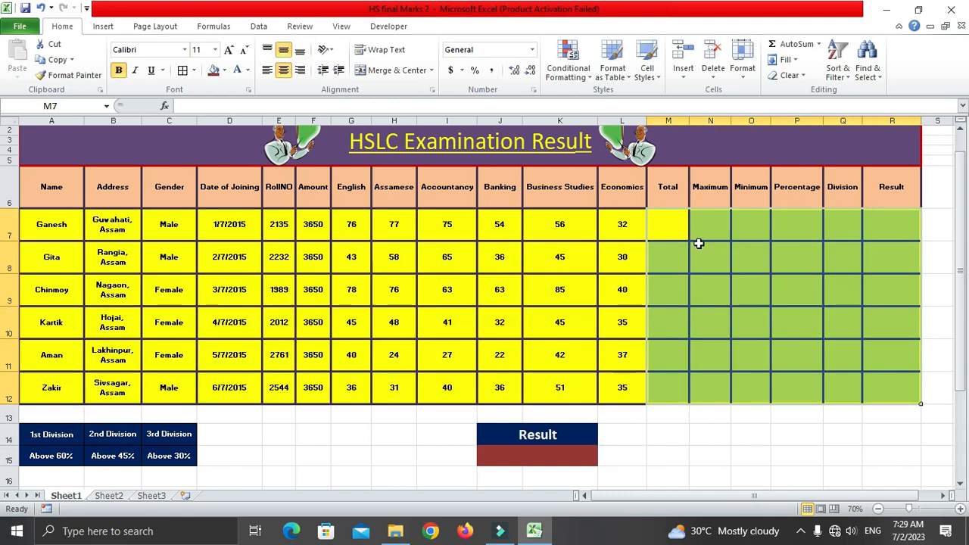
Step: Delete the conditional formatting rule =$R7=$J$15 applied to A7:R12, and select the first Result cell, R7
left_click(701, 250)
left_click(568, 68)
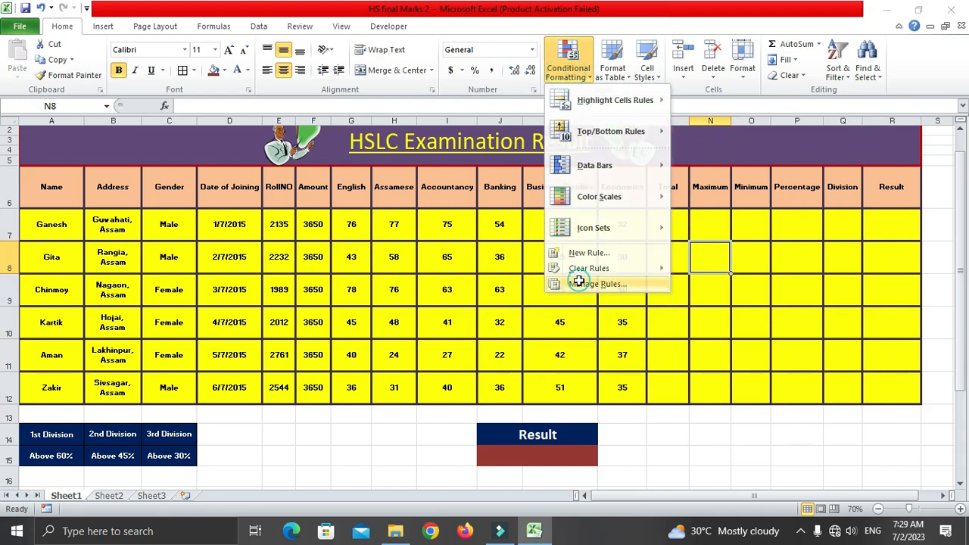
left_click(579, 284)
left_click(212, 113)
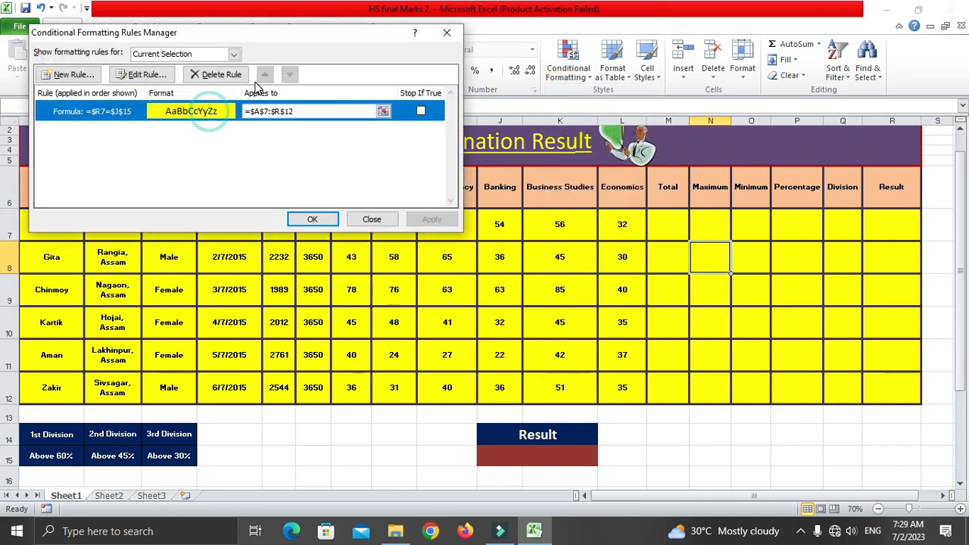
left_click(212, 74)
left_click(312, 220)
left_click(875, 225)
left_click(568, 68)
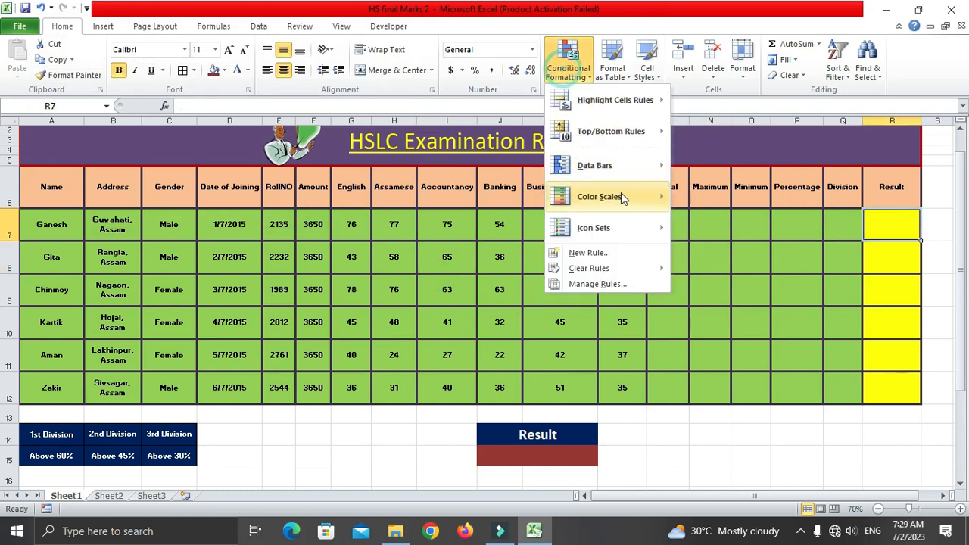
left_click(589, 253)
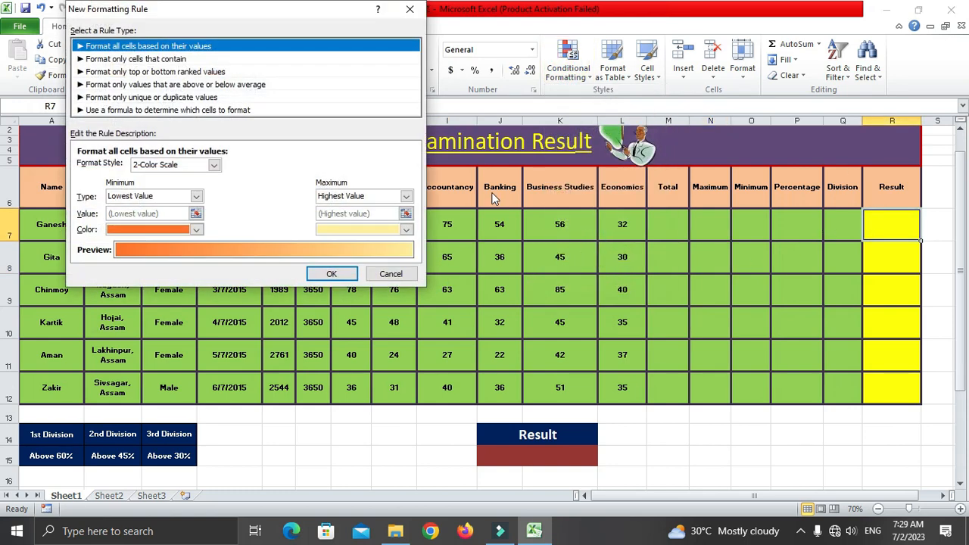
left_click(408, 8)
Step: Delete the remaining conditional formatting rule that colours the Result column
left_click(562, 68)
left_click(588, 283)
left_click(217, 130)
left_click(216, 90)
left_click(326, 232)
left_click(760, 234)
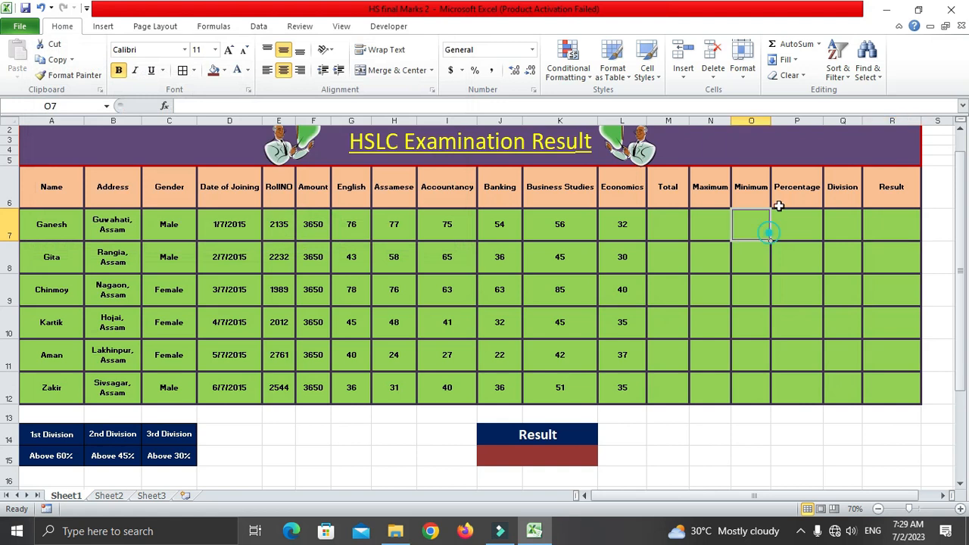
Step: Change the sheet's title to HS Examination Result
left_click(678, 227)
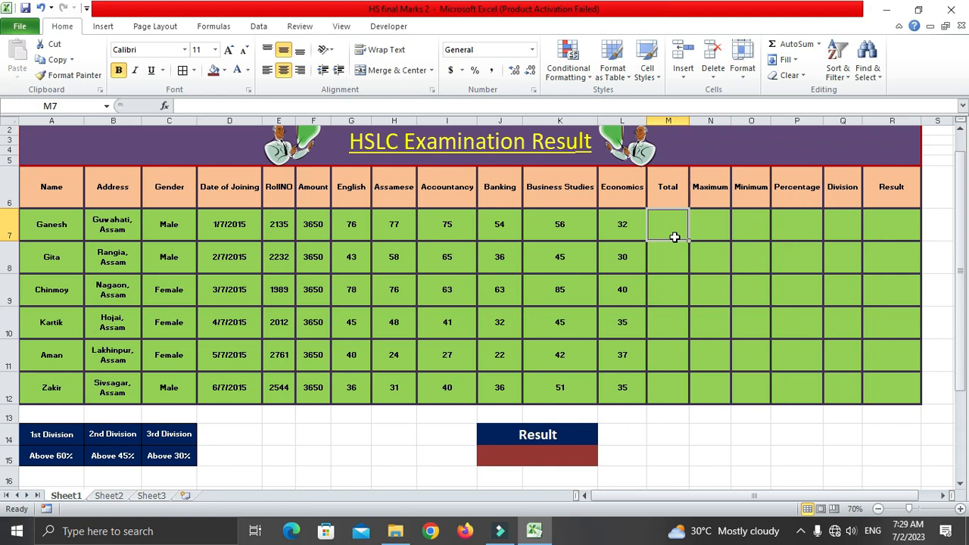
double_click(400, 141)
key("BackSpace")
key("BackSpace")
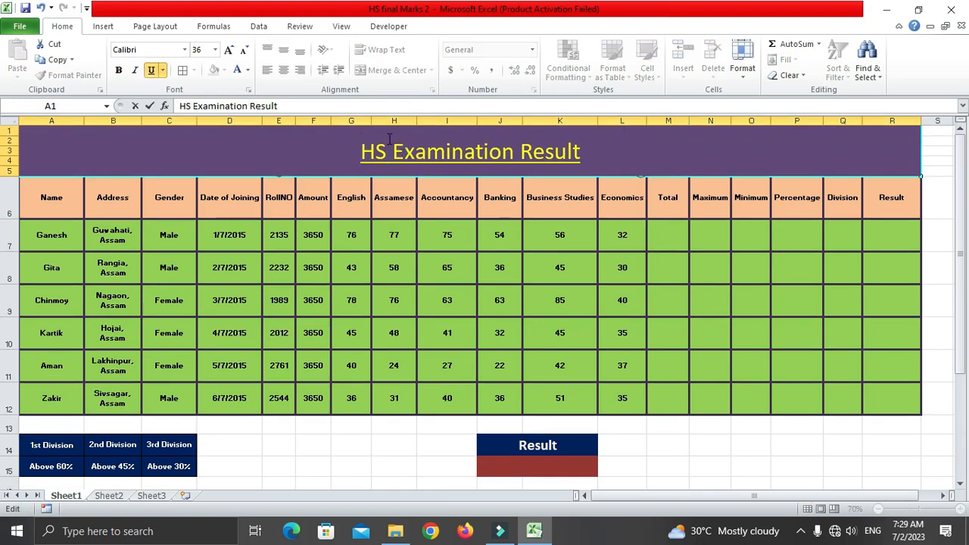
key("Return")
left_click(671, 234)
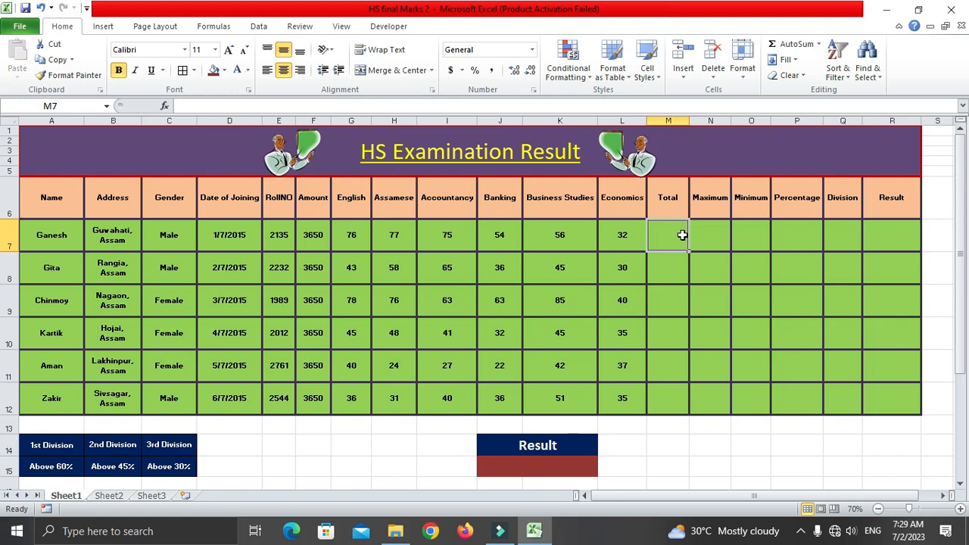
left_click_drag(623, 240, 629, 398)
left_click_drag(634, 236, 624, 414)
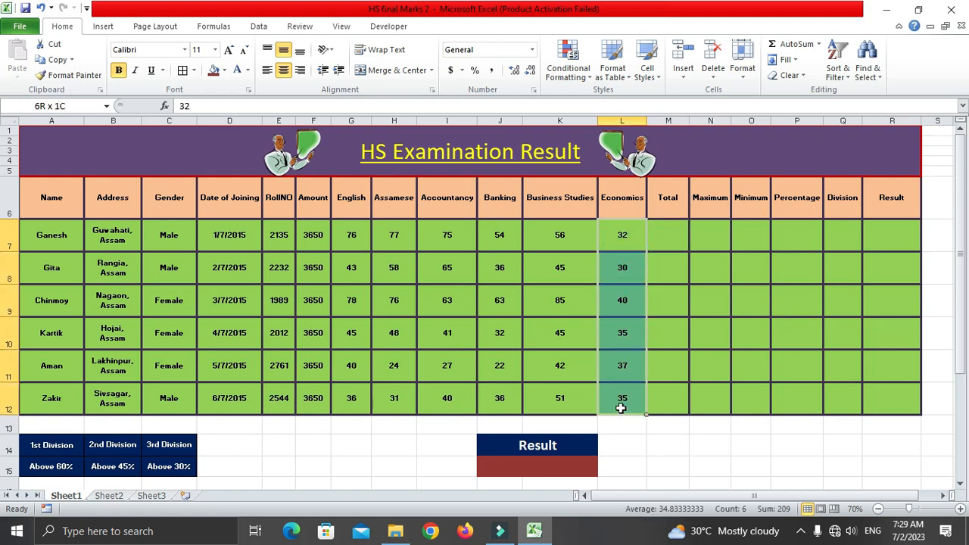
Step: Enter =SUM(G7:K7) in the first Total cell, M7, and fill the formula down to M12
left_click(659, 226)
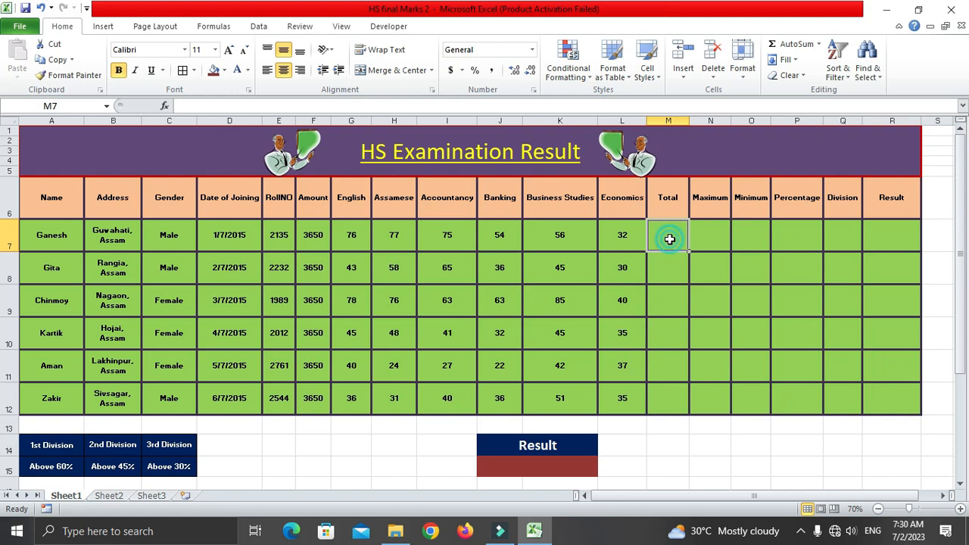
type("=SU")
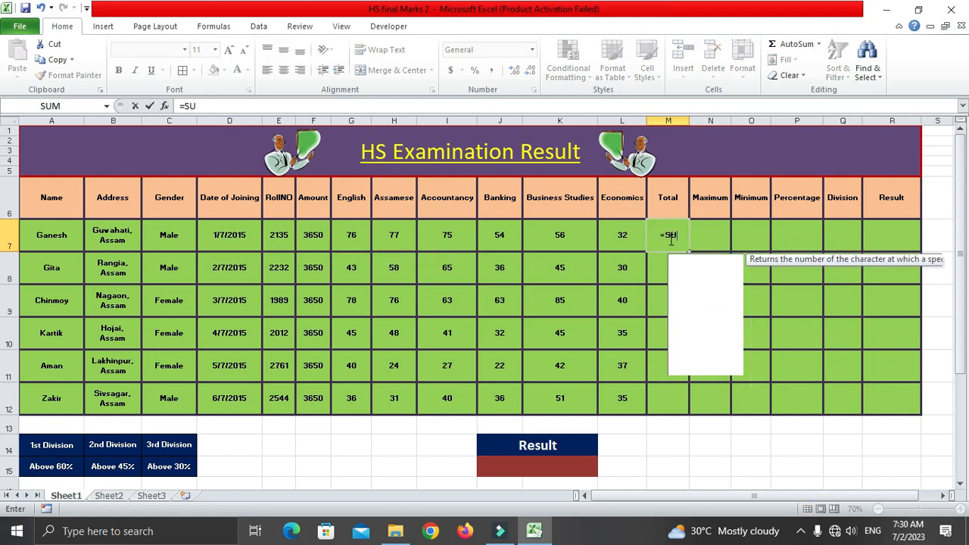
type("M(")
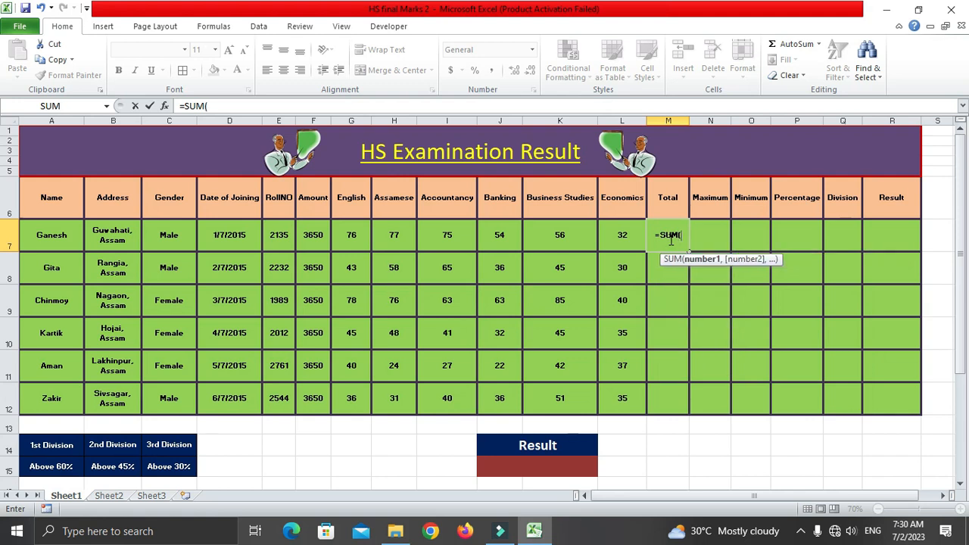
left_click_drag(353, 230, 584, 230)
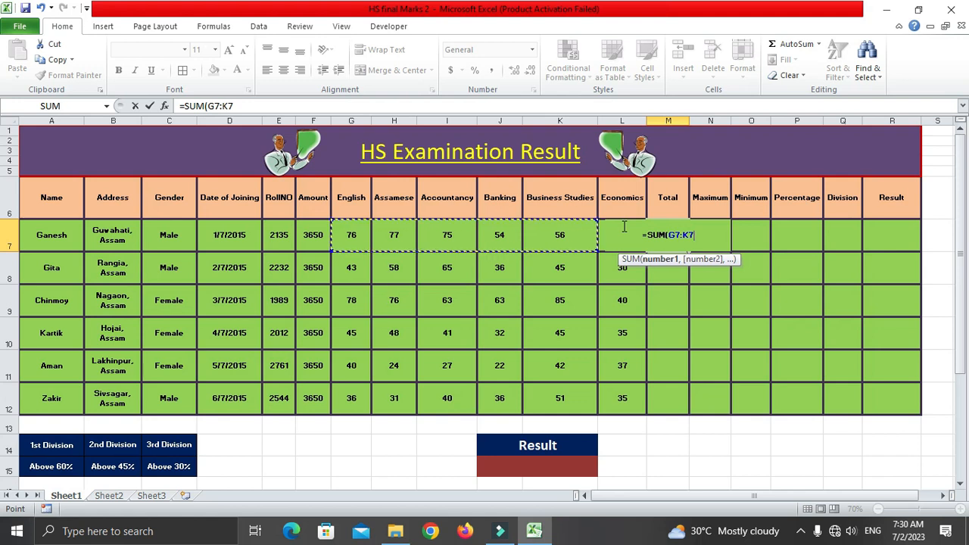
key("Return")
left_click(651, 231)
left_click_drag(687, 252, 670, 415)
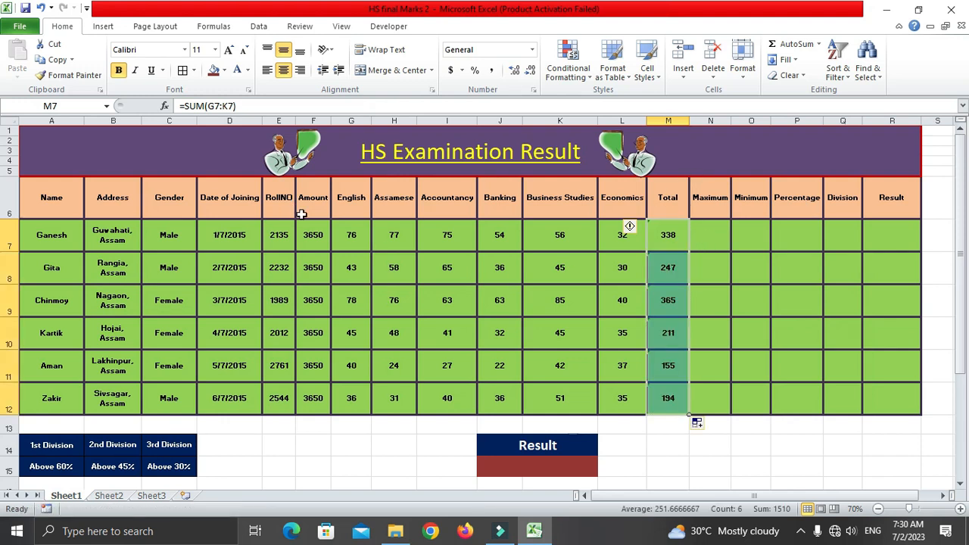
left_click_drag(613, 233, 611, 400)
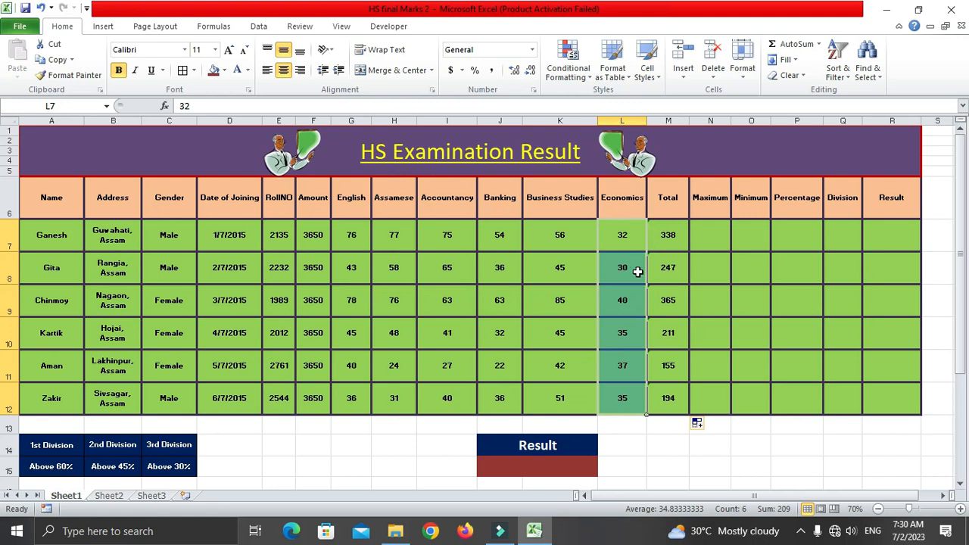
left_click(622, 196)
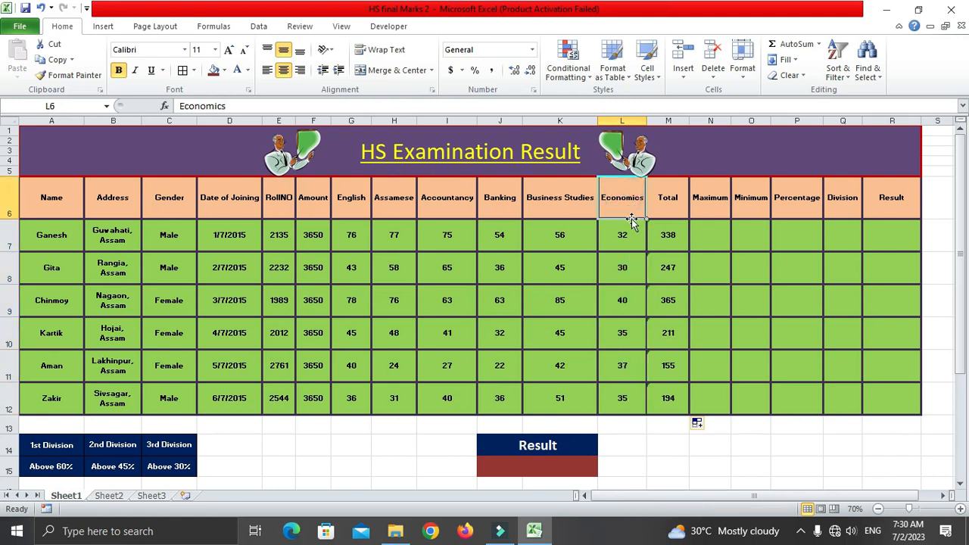
left_click(671, 237)
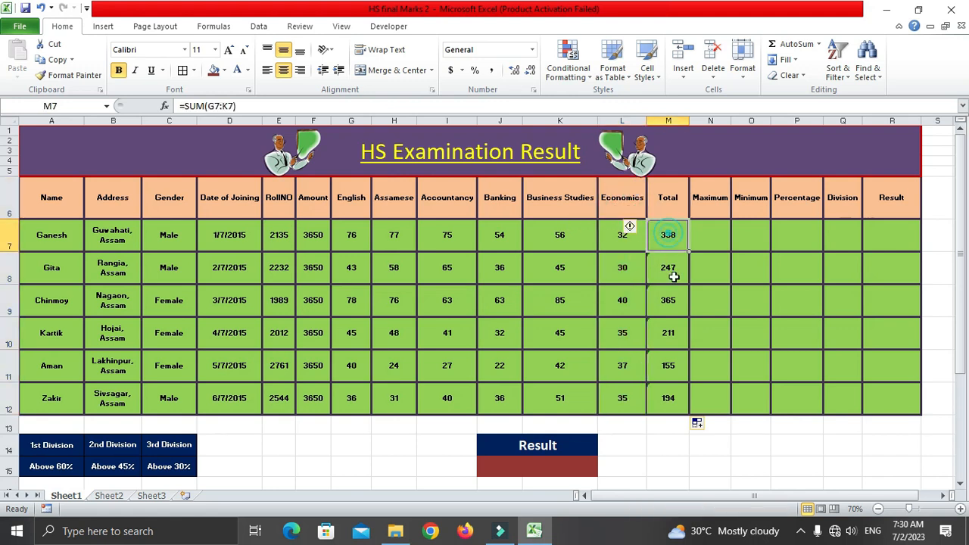
Step: Enter =MAX(G7:K7) in the first Maximum cell, N7, and fill the formula down to N12
left_click(704, 240)
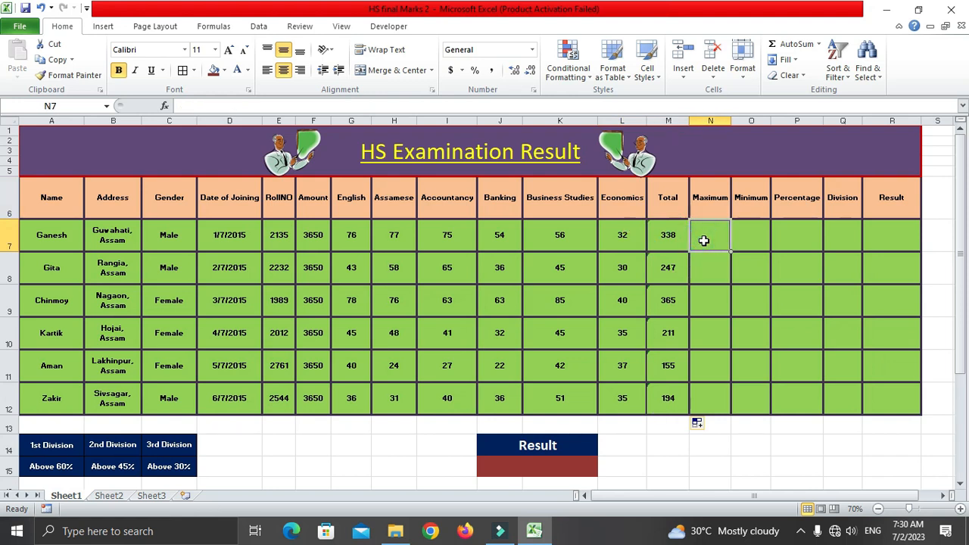
type("=")
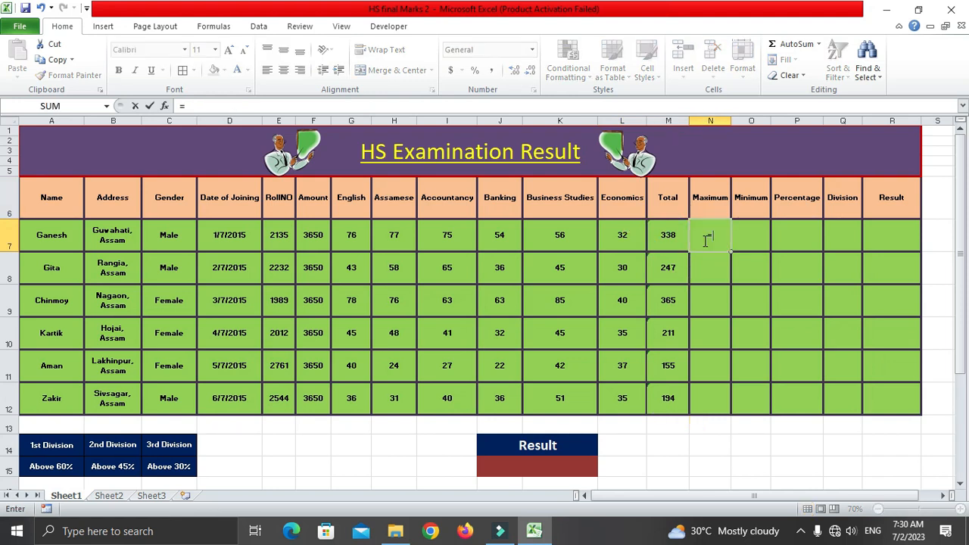
type("MA")
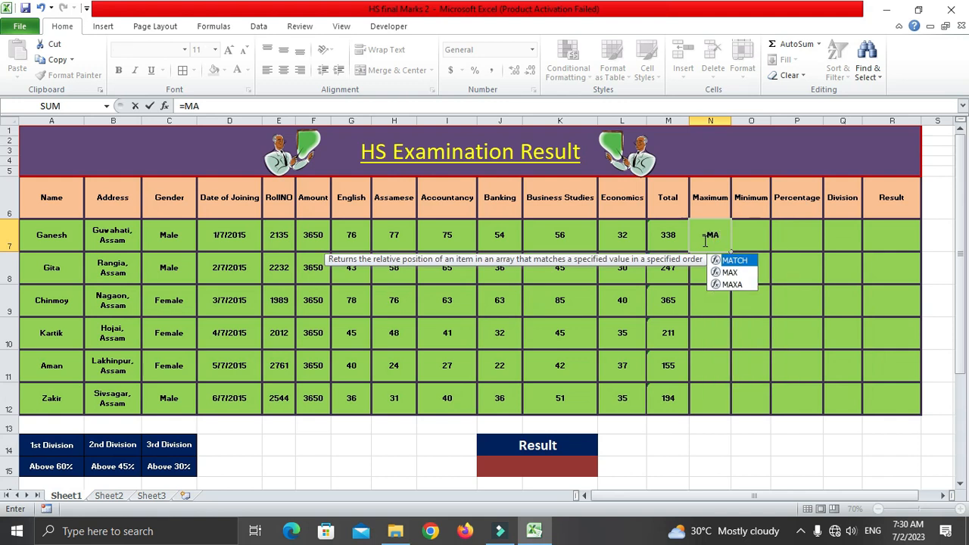
type("X(")
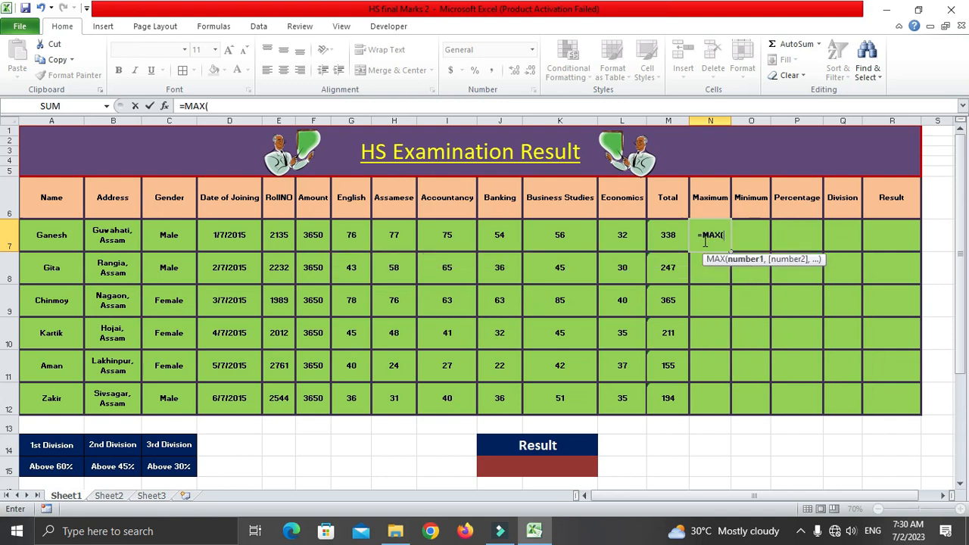
left_click_drag(350, 235, 586, 235)
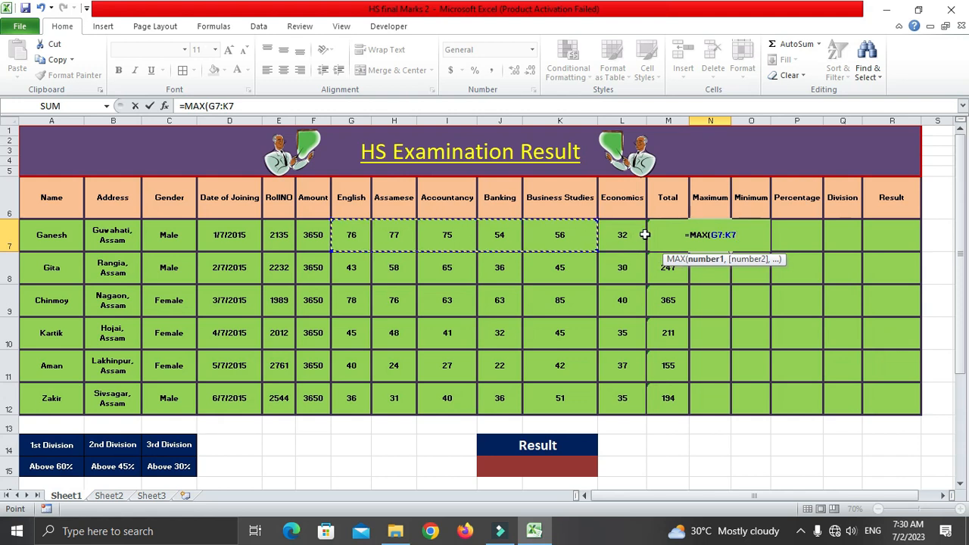
type(")")
key("Return")
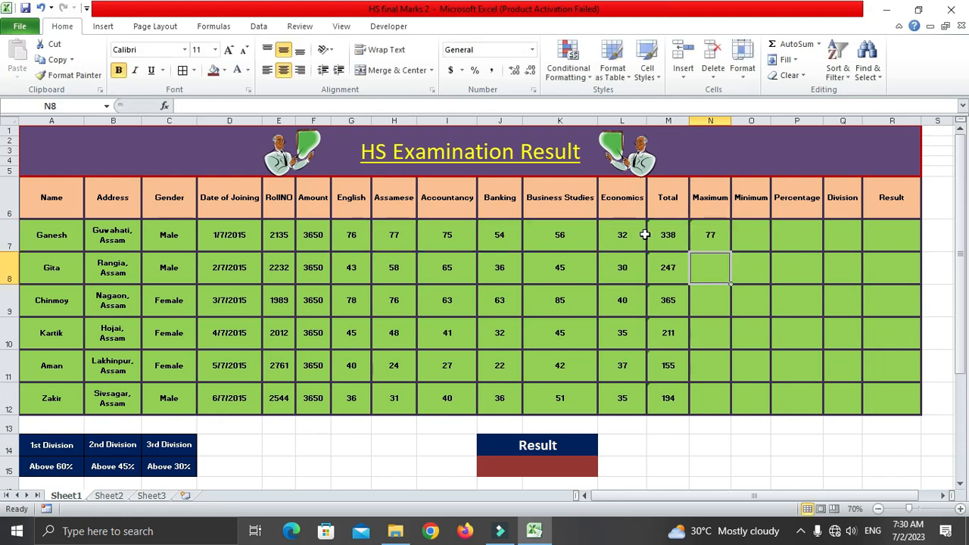
left_click(717, 237)
left_click_drag(731, 252, 730, 414)
Step: Enter =MIN(G7:K7) in the first Minimum cell, O7, and fill the formula down to O12
left_click(750, 235)
type("=")
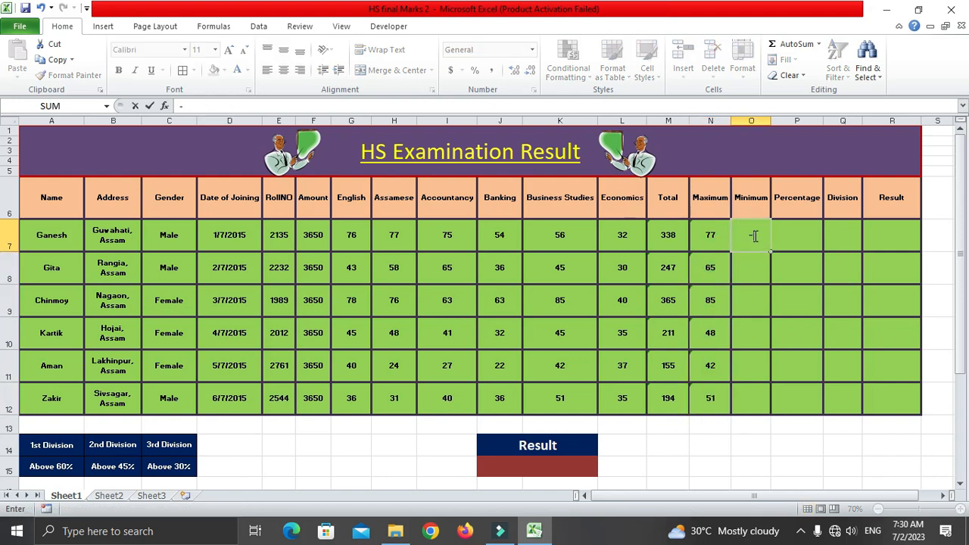
key("BackSpace")
type("=MIN")
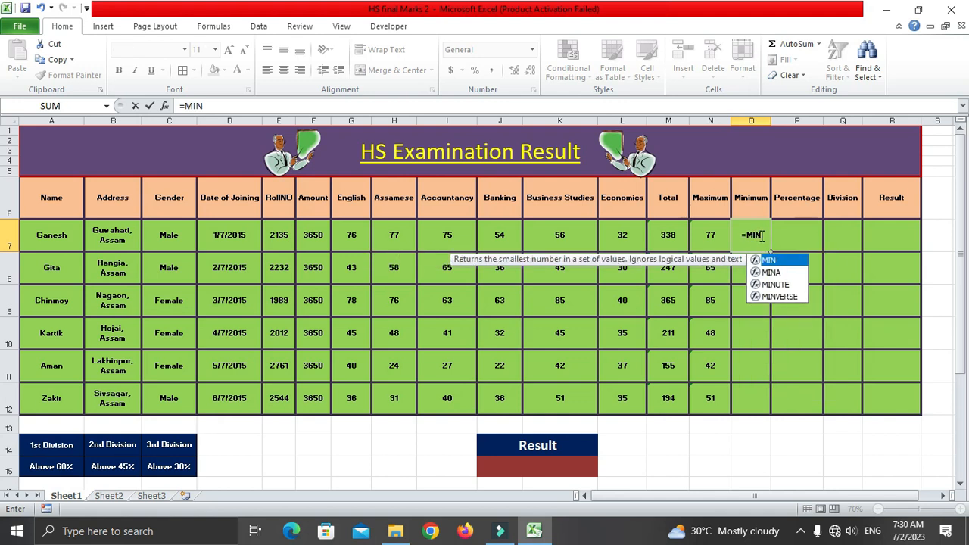
type("(")
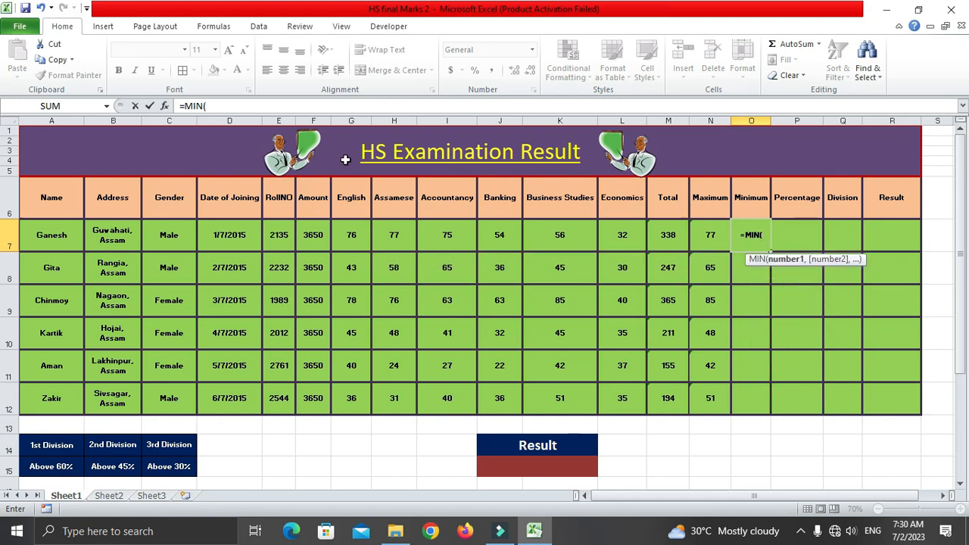
left_click_drag(362, 234, 577, 237)
type(")")
key("Return")
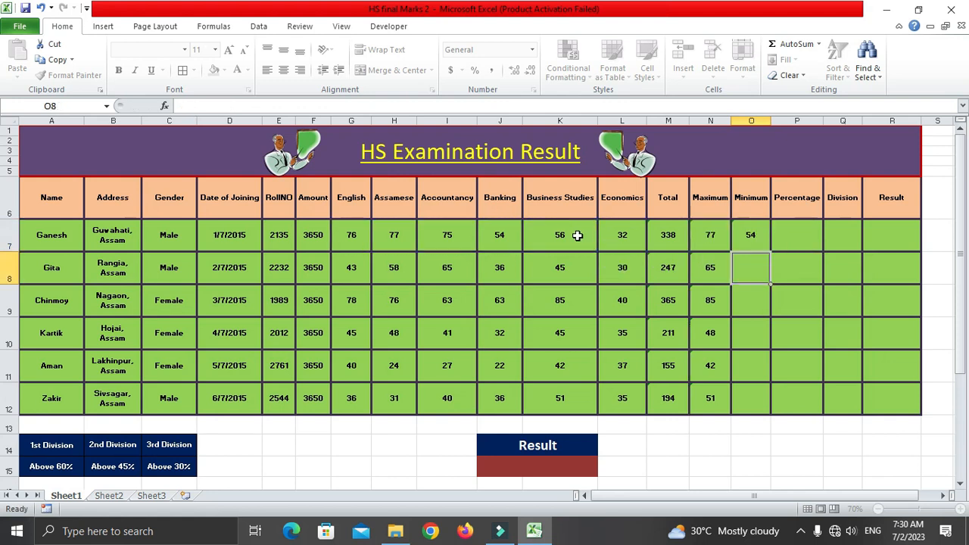
left_click(756, 239)
left_click_drag(769, 251, 763, 398)
Step: Enter =AVERAGE(G7:K7) in the first Percentage cell, P7, and fill the formula down to P12
left_click(787, 238)
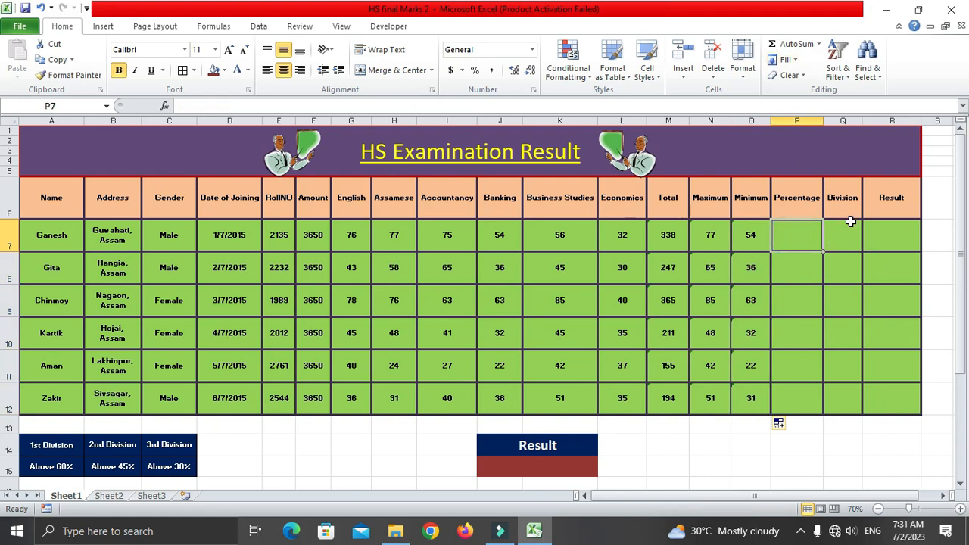
type("=AVER")
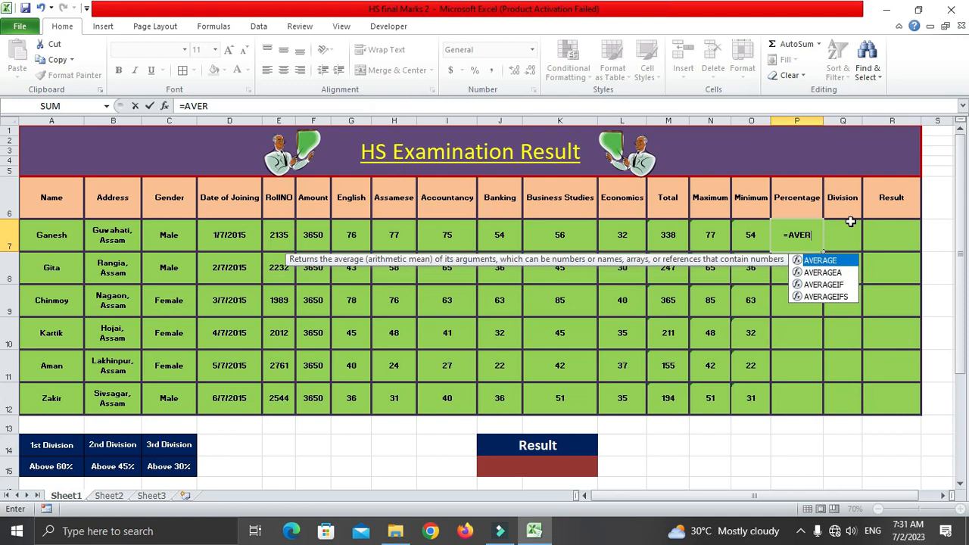
type("AGE")
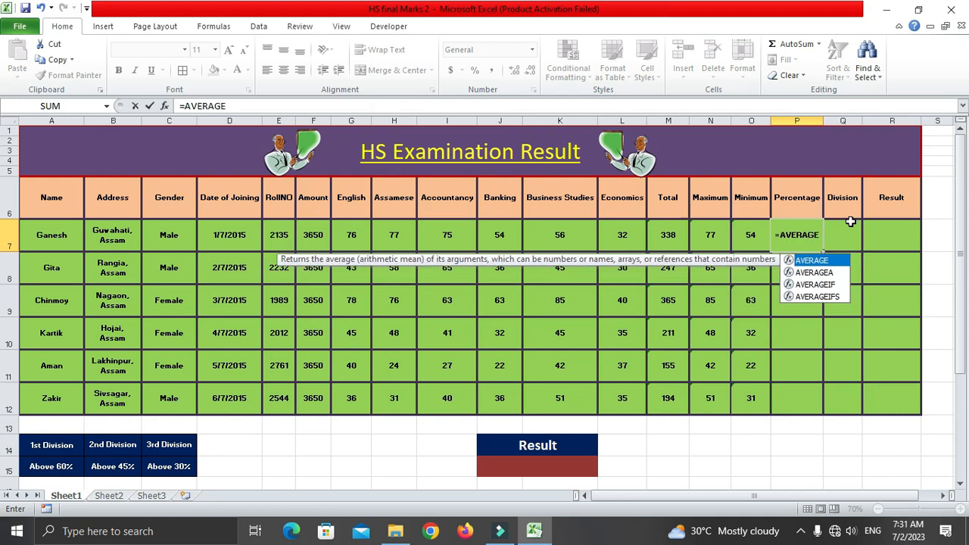
type("(")
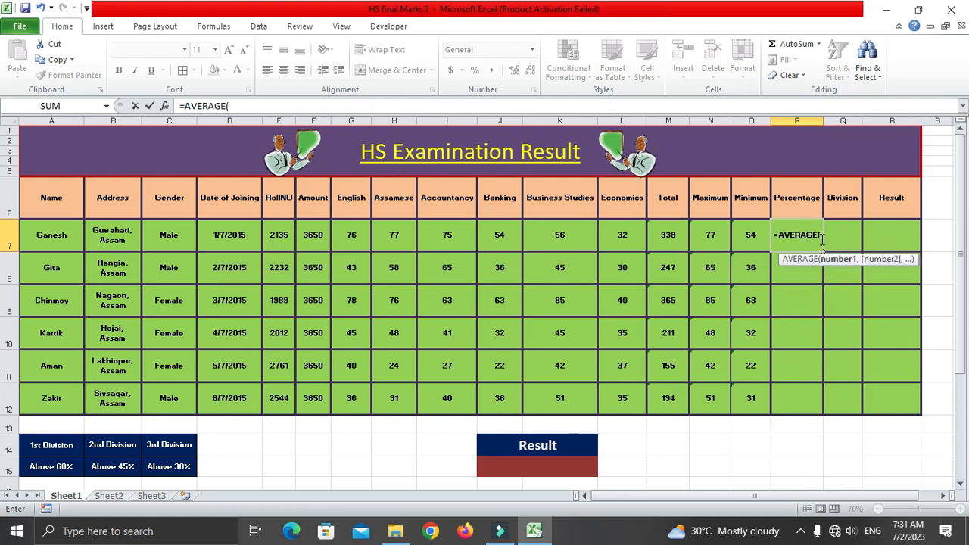
left_click_drag(351, 235, 584, 231)
type(")")
key("Return")
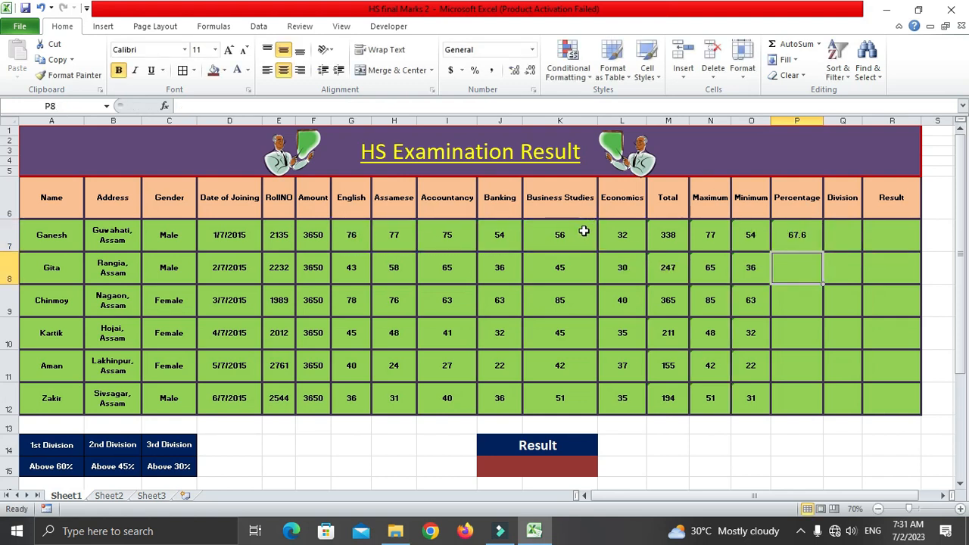
left_click(796, 242)
left_click_drag(823, 251, 817, 405)
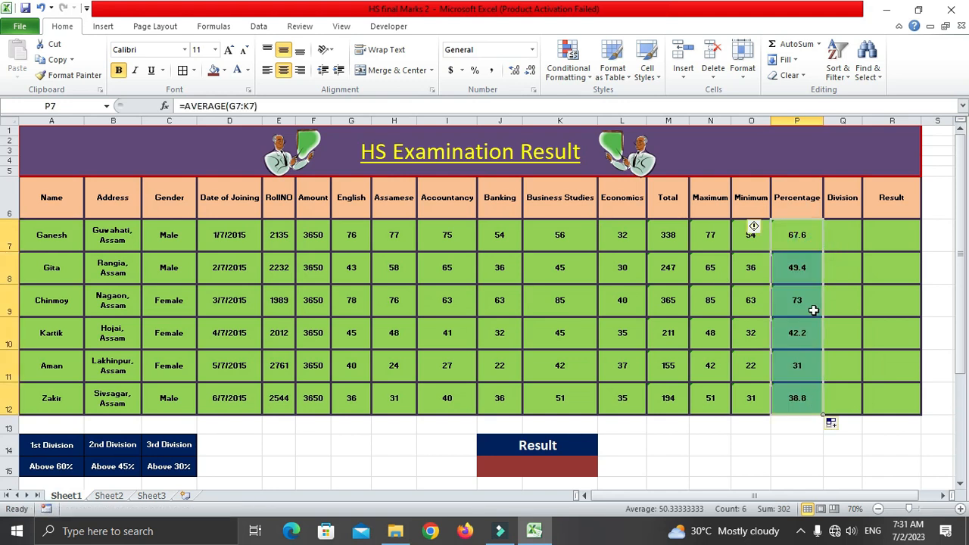
left_click(838, 236)
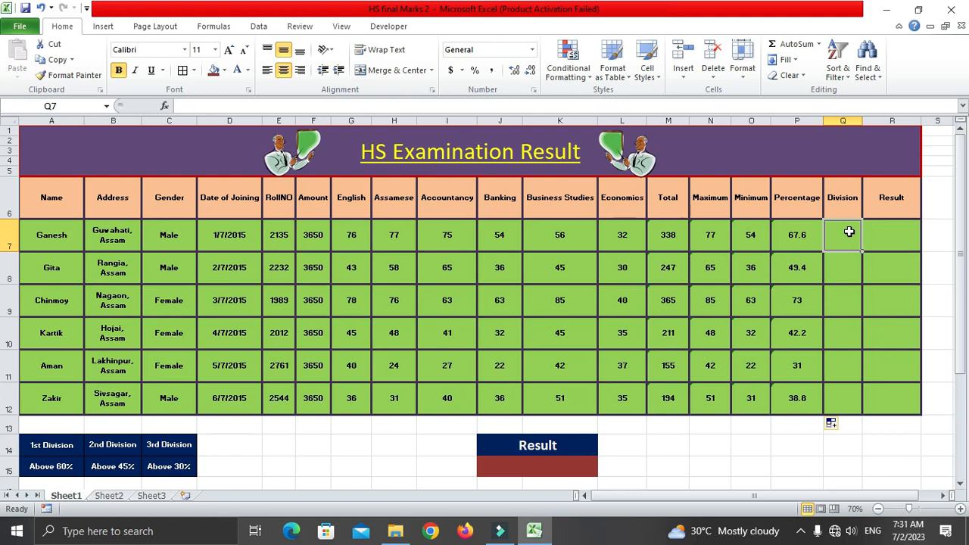
type("=")
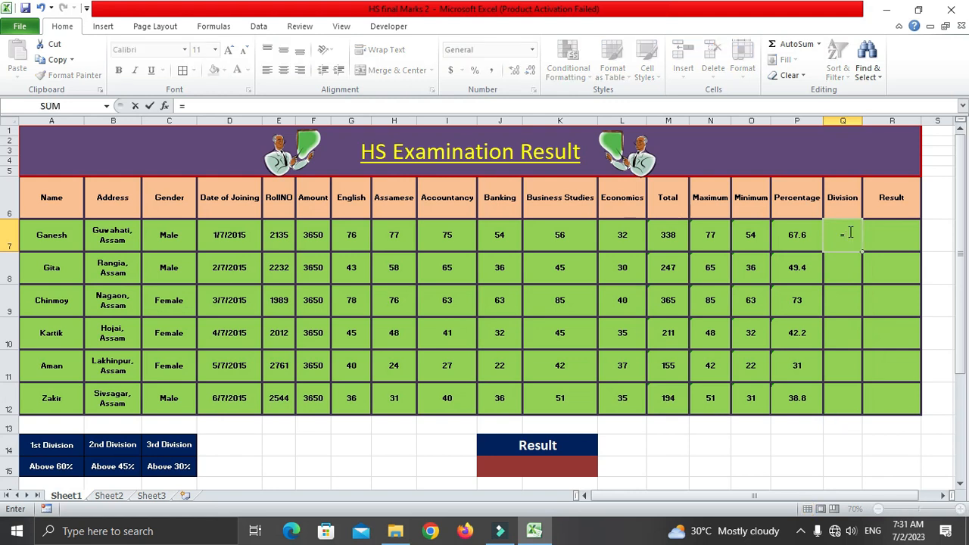
left_click(865, 121)
key("BackSpace")
key("BackSpace")
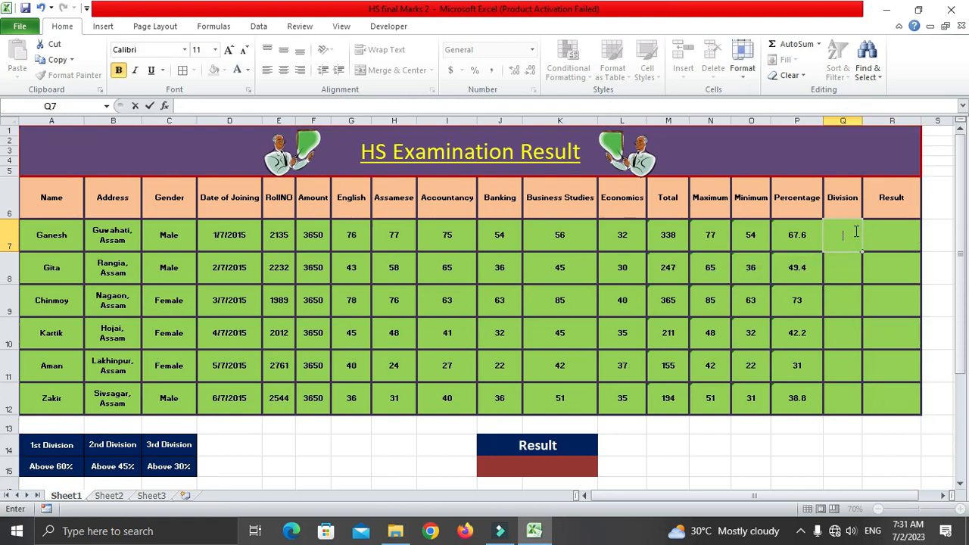
Step: Widen the Division column, Q, by about half of its width
left_click(865, 124)
left_click_drag(863, 125, 883, 126)
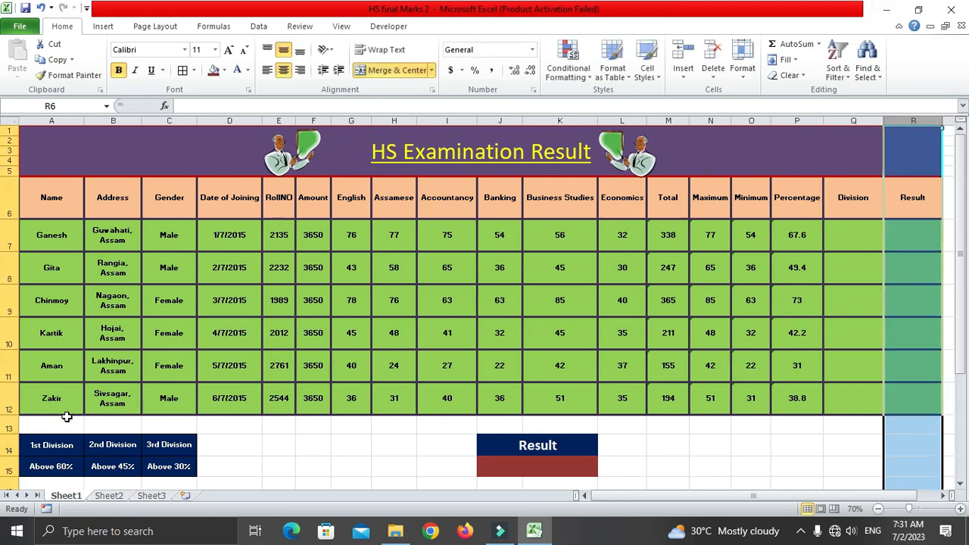
Step: Begin the Division formula in Q7 with =IF(P7>60,"1ST", for the first division
left_click(868, 225)
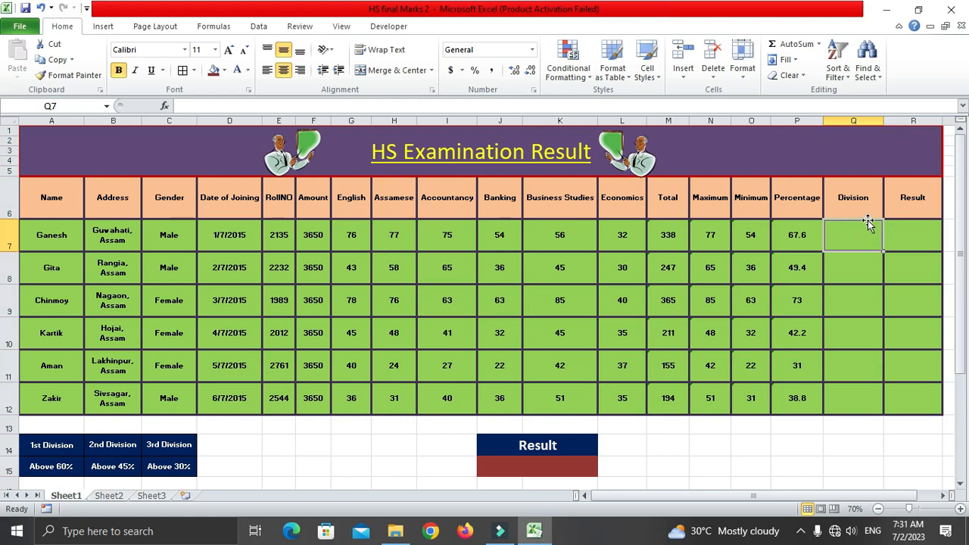
type("=")
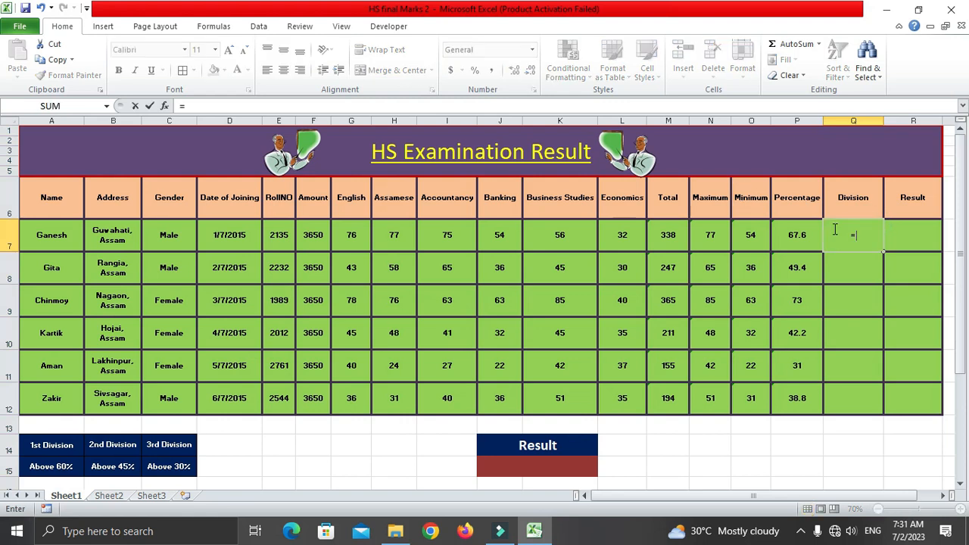
type("IF")
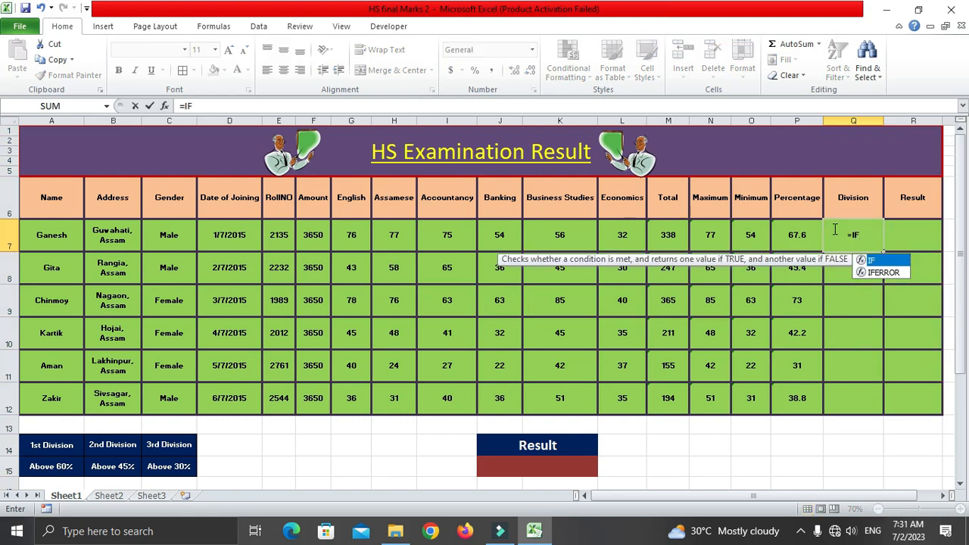
type("(")
left_click(811, 236)
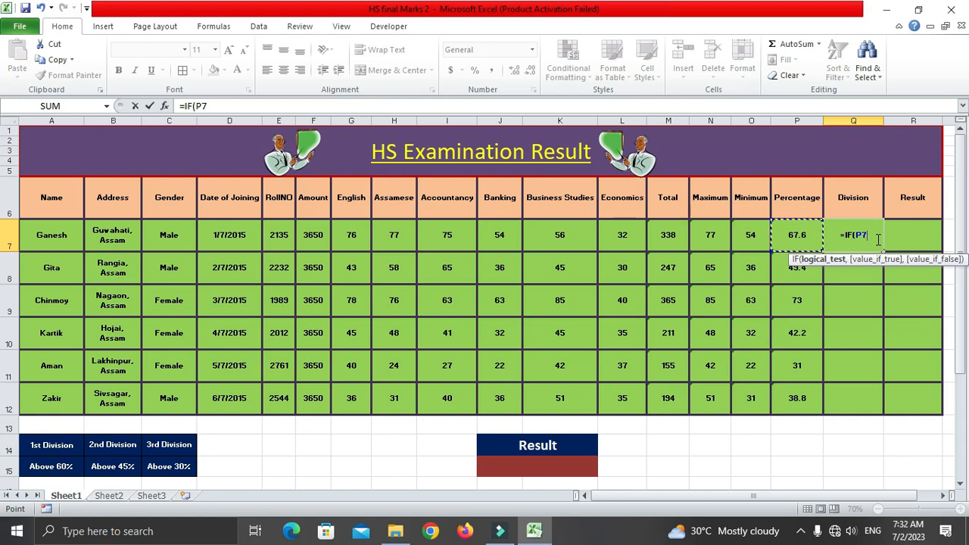
type(">60,\"")
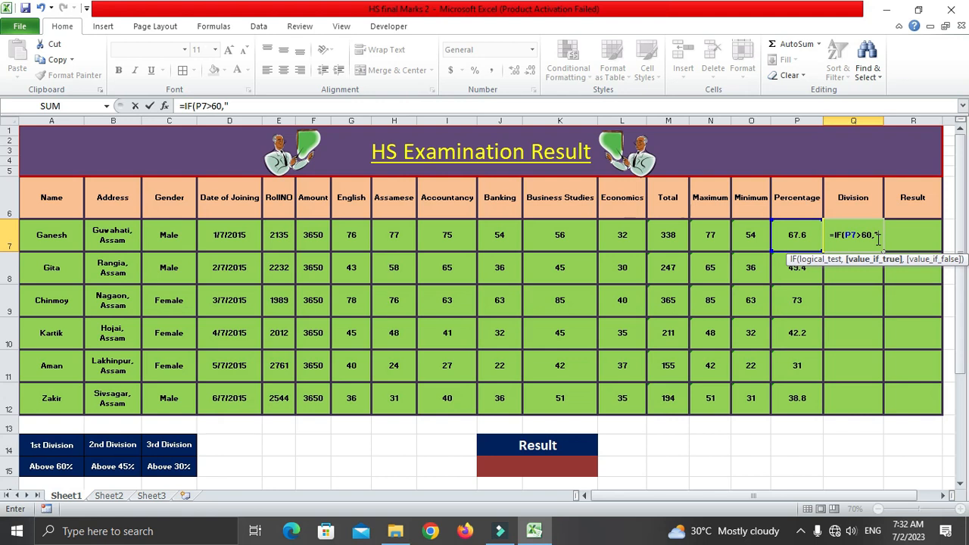
type("1ST")
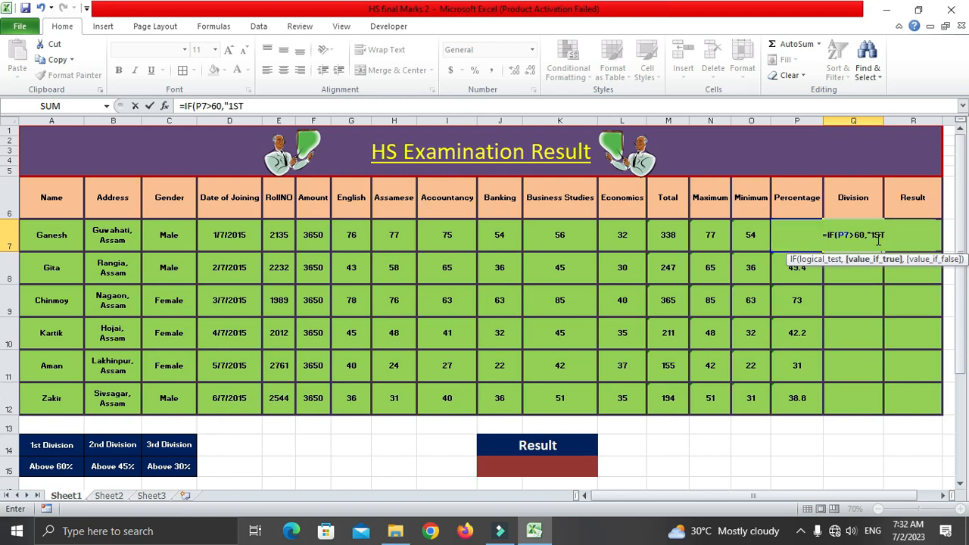
type("\",")
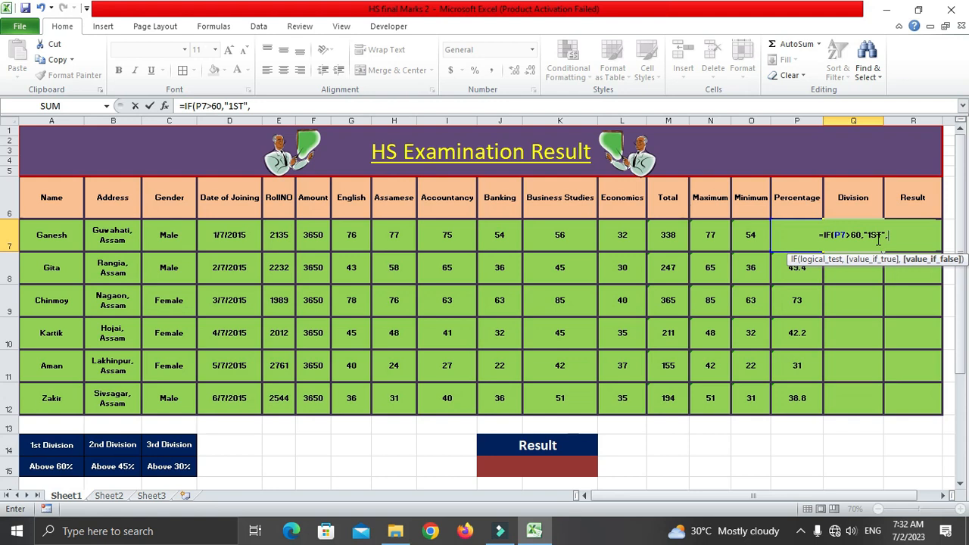
type("IF")
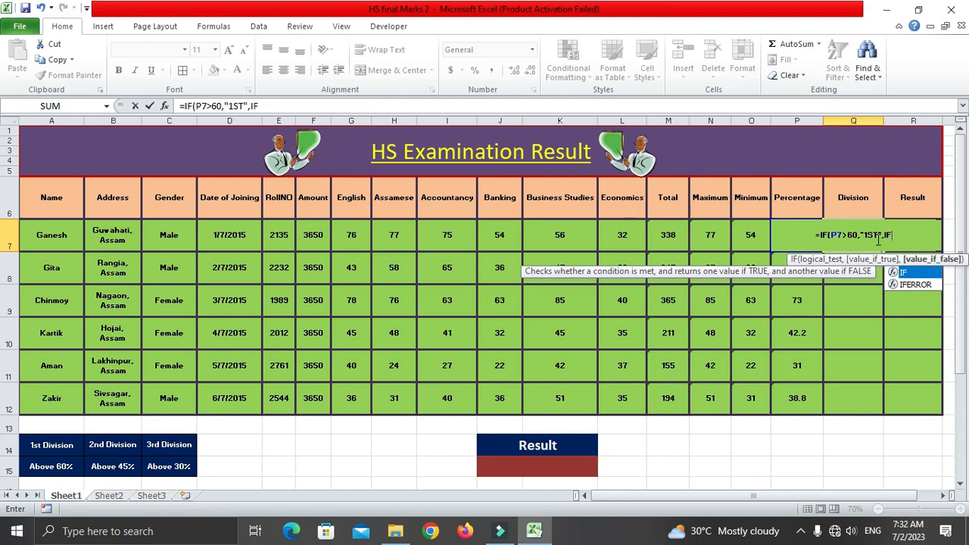
type("(")
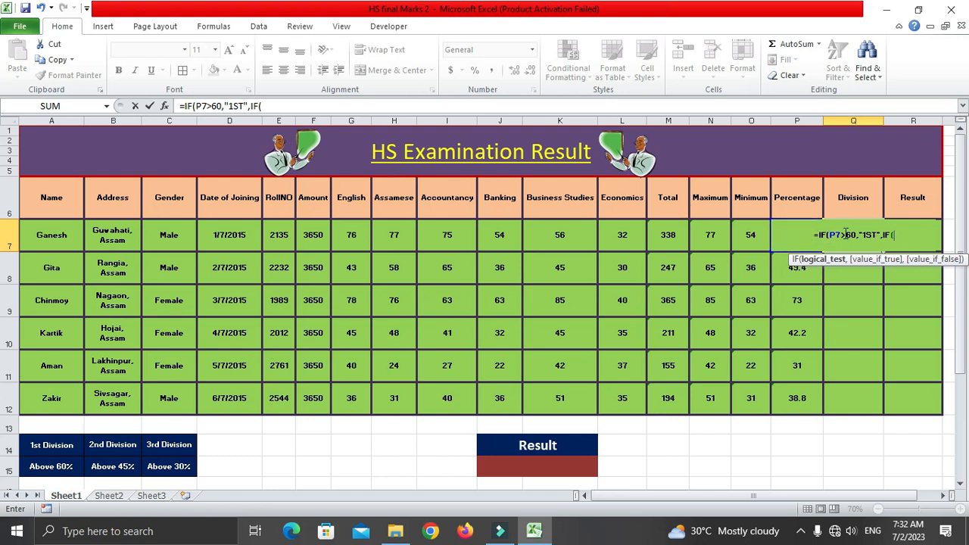
left_click(797, 199)
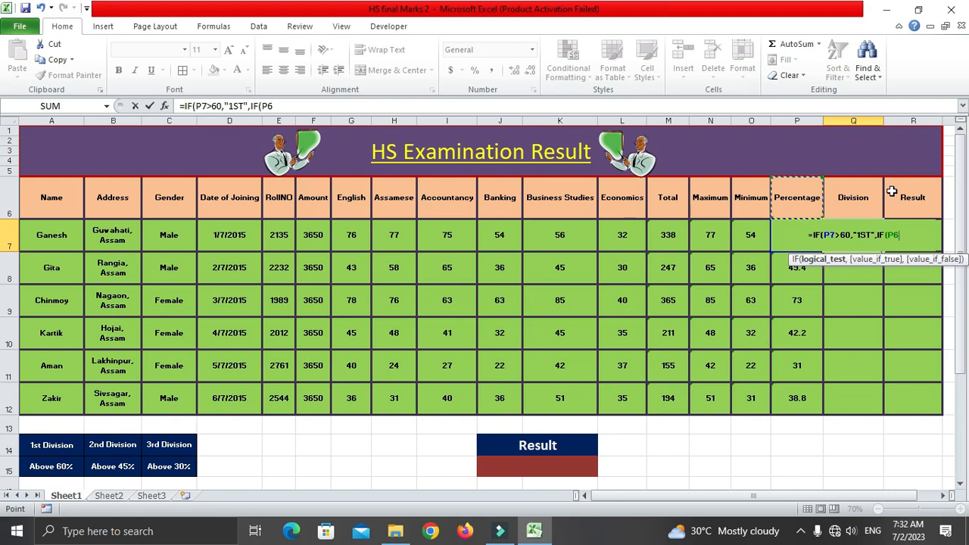
key("Down")
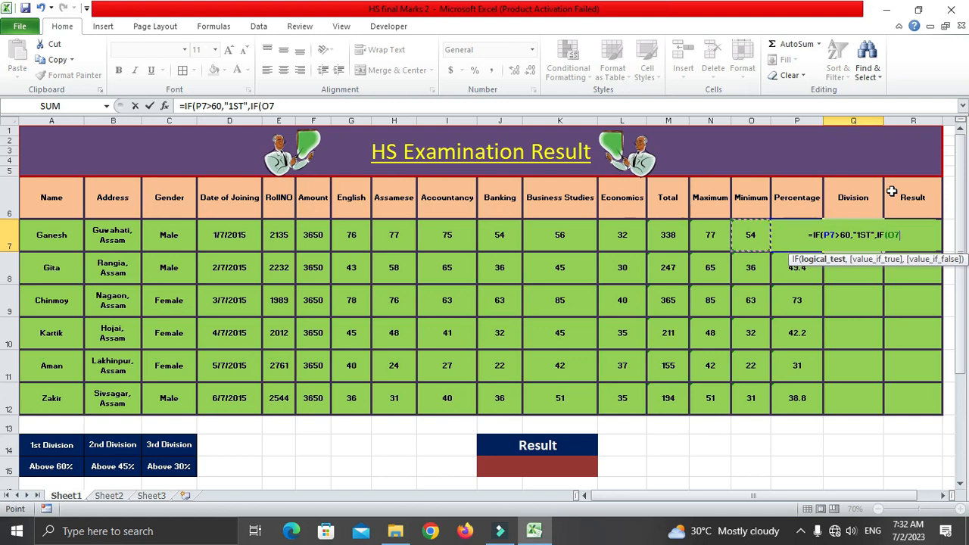
key("Up")
key("Down")
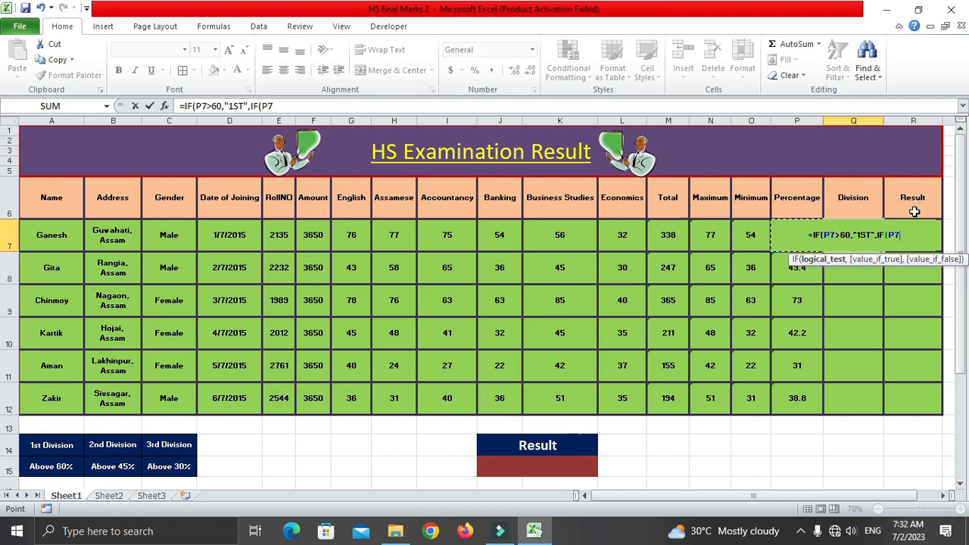
type(">")
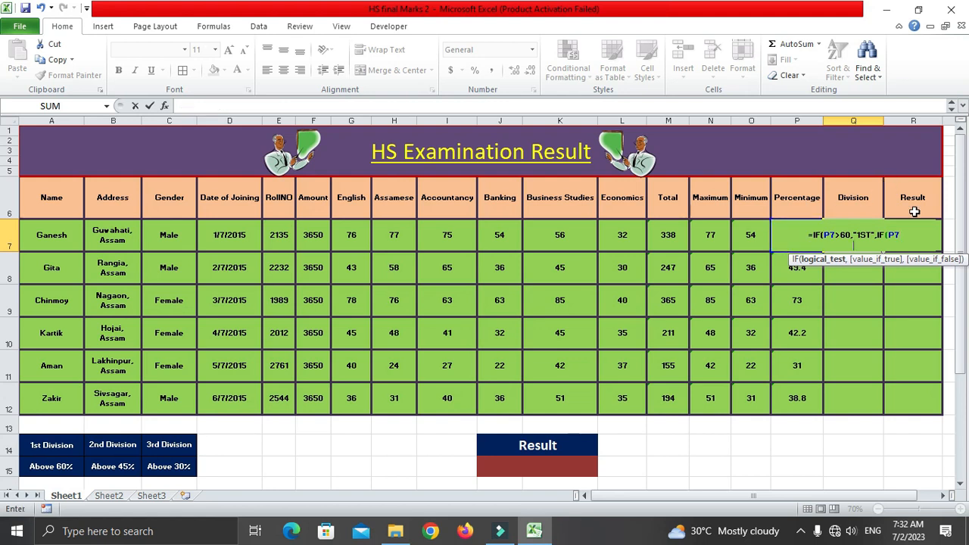
key("BackSpace")
key("BackSpace")
key("BackSpace")
key("BackSpace")
key("BackSpace")
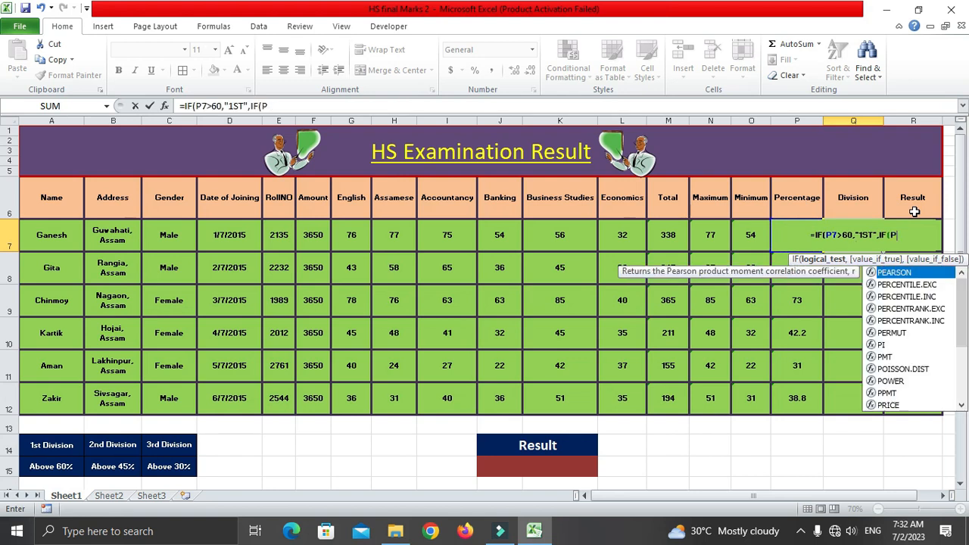
key("BackSpace")
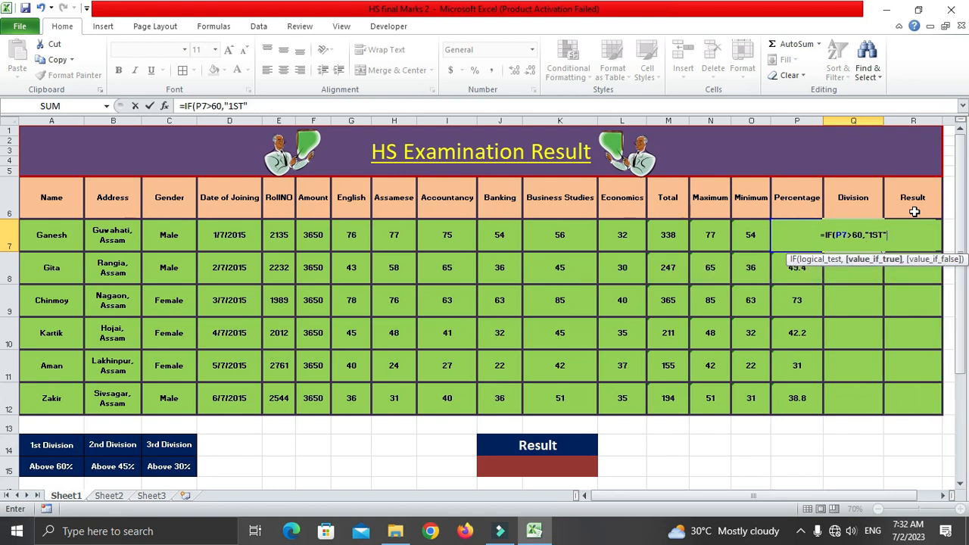
key("BackSpace")
key("BackSpace")
key("BackSpace")
key("BackSpace")
type("1ST\",")
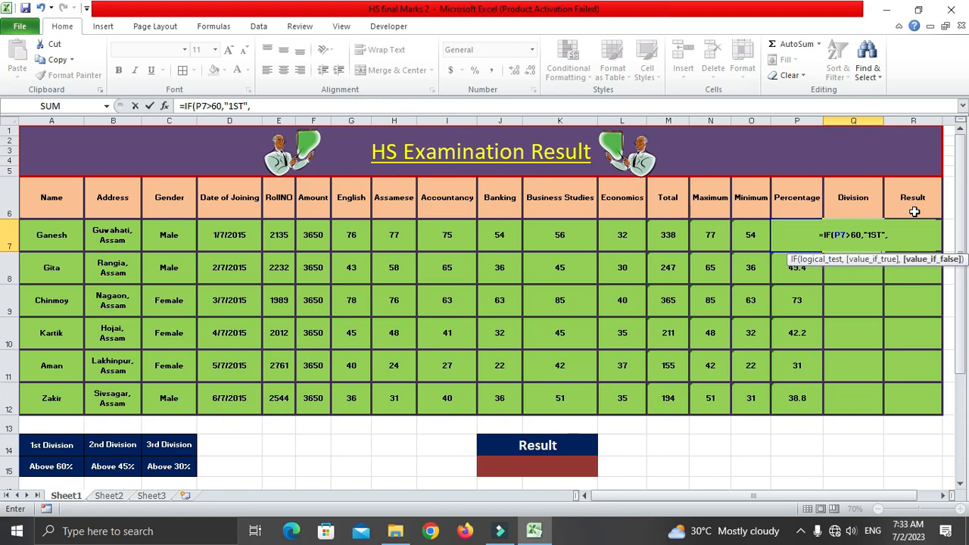
Step: Continue the Q7 formula with the nested condition IF(P7>45,"2ND" for the second division
type("IF")
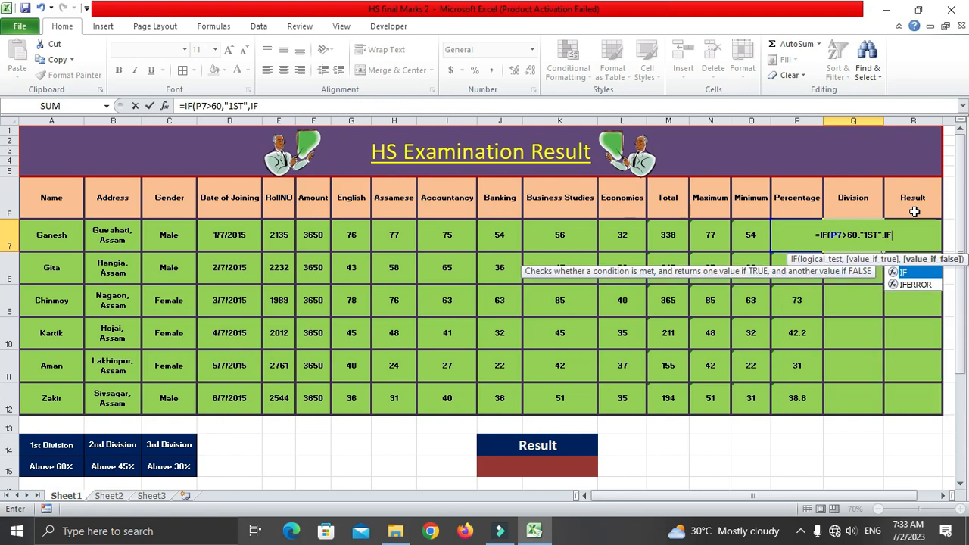
type("(")
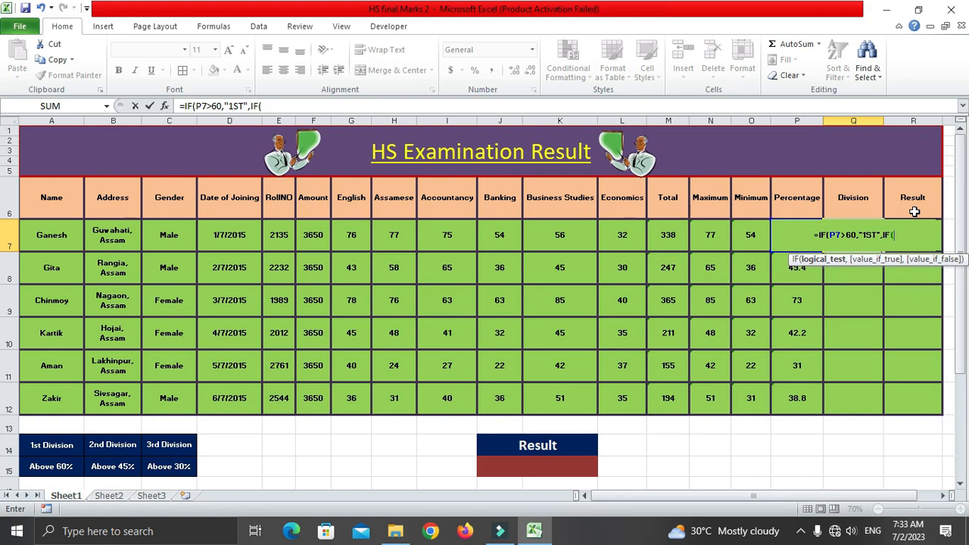
left_click(797, 223)
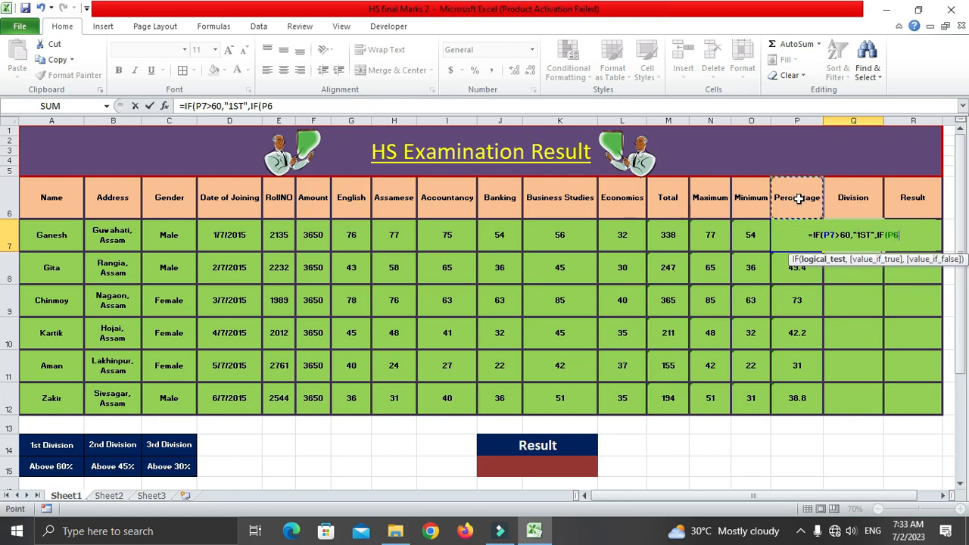
type(">")
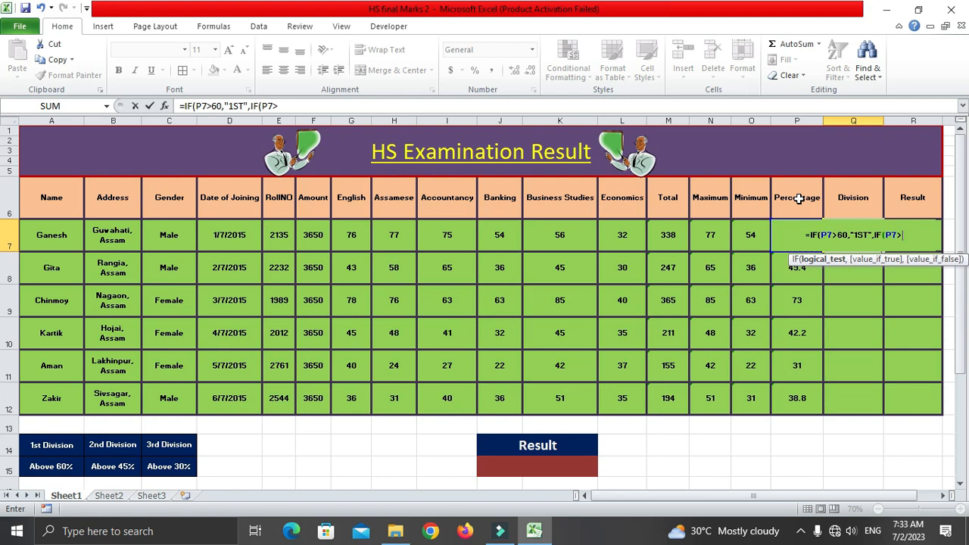
type("45,")
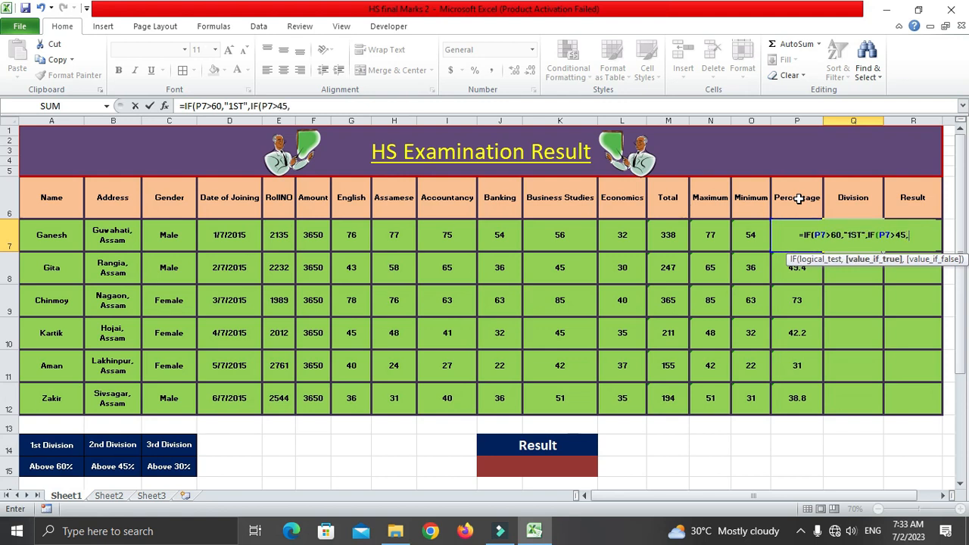
type("\"2ND\"")
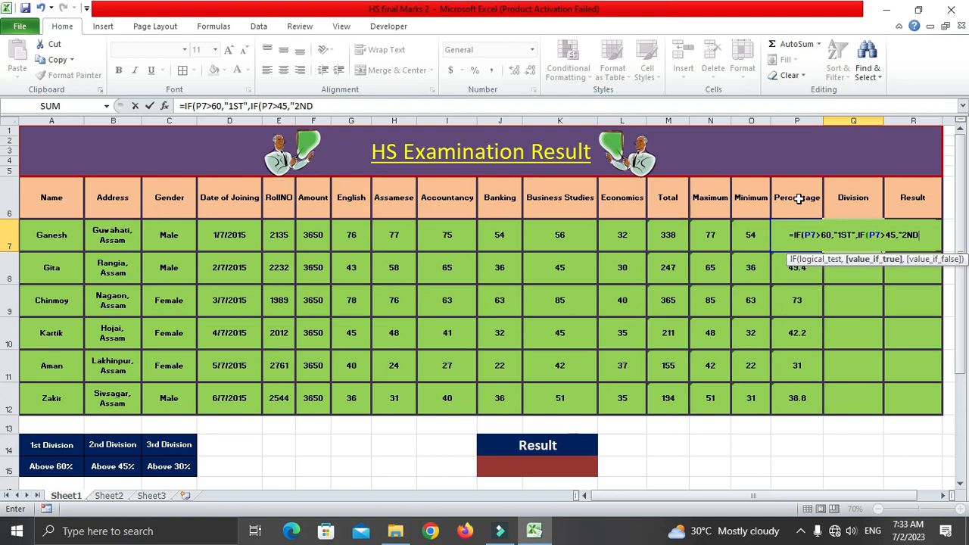
Step: Continue the Q7 Division formula with a third nested condition, IF(P7>30
type(",IF")
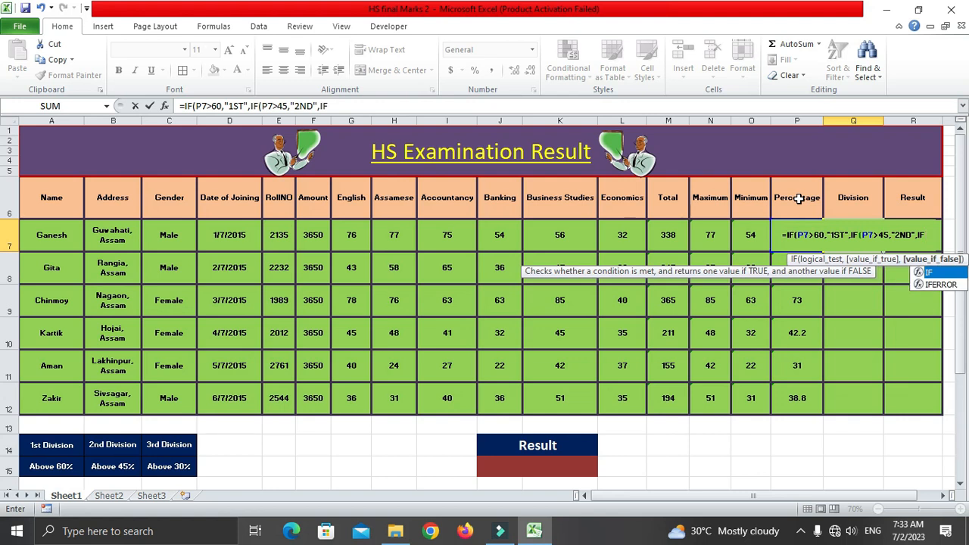
type("(")
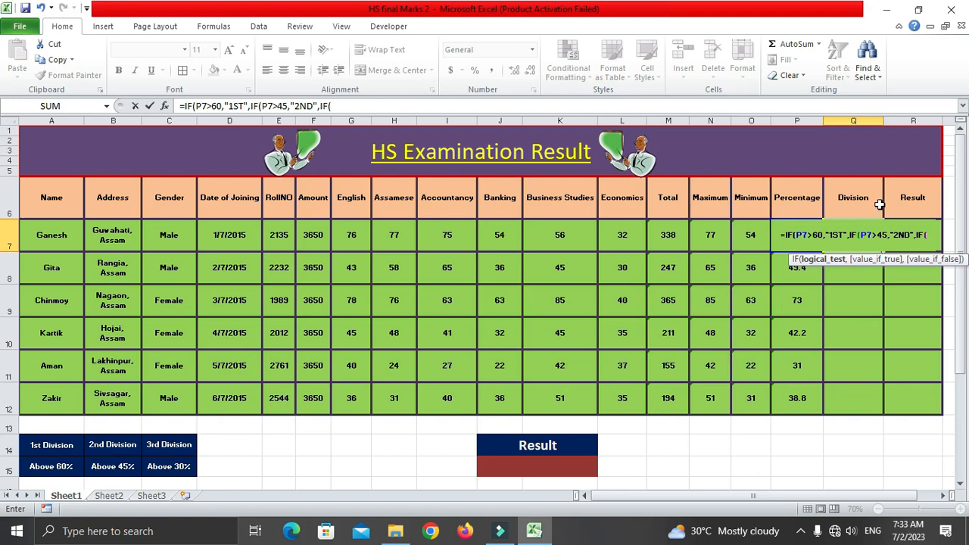
left_click(795, 205)
key("Down")
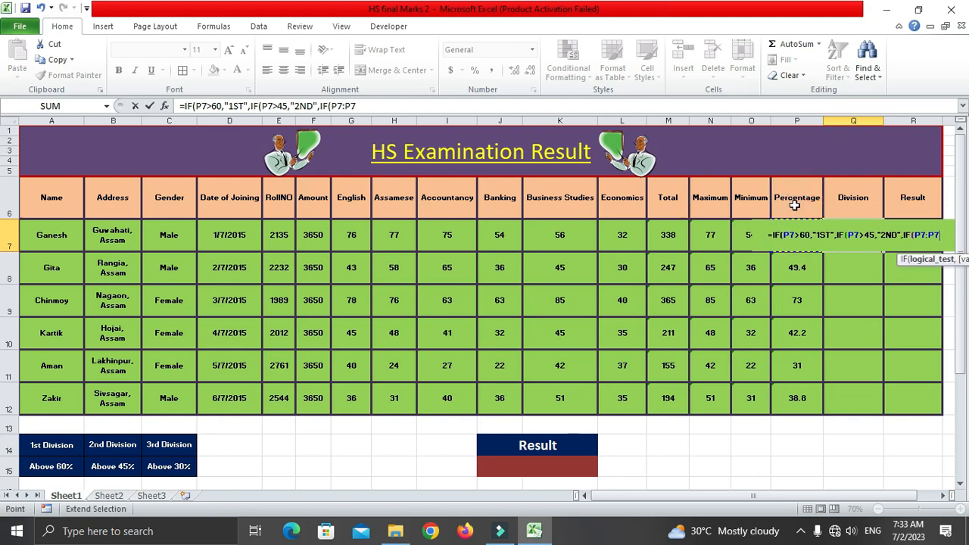
type(":")
key("BackSpace")
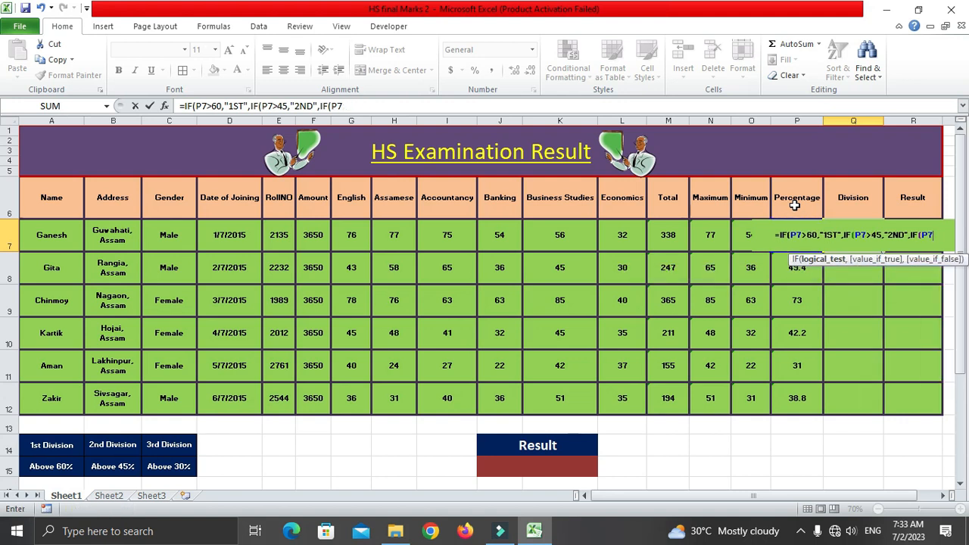
type(">")
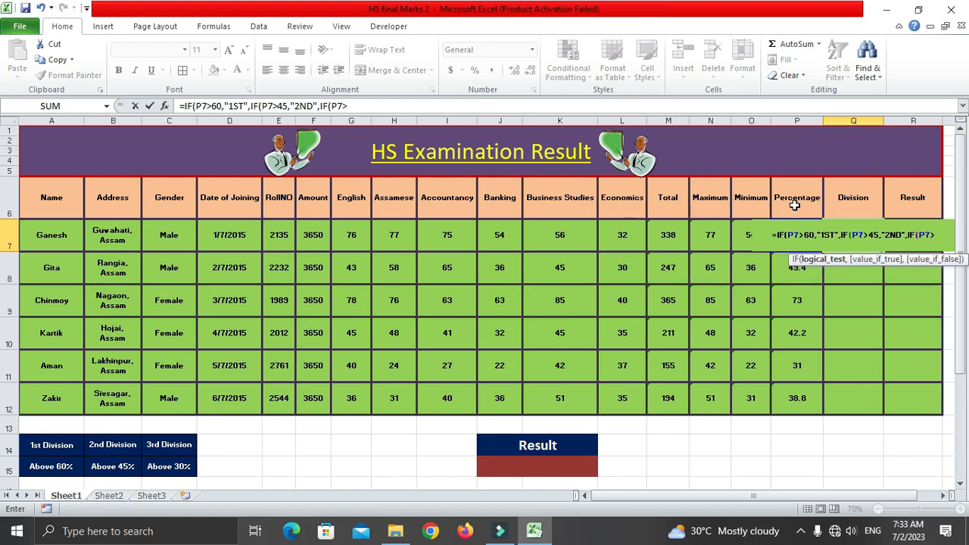
type("30")
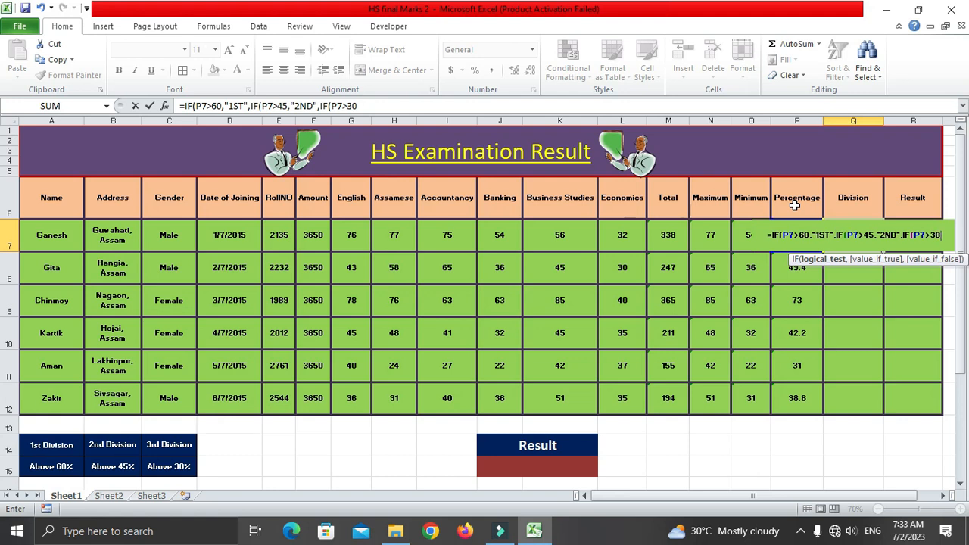
Step: Complete the Q7 formula with the value "3RD" and three closing parentheses, and enter it
type(",\"")
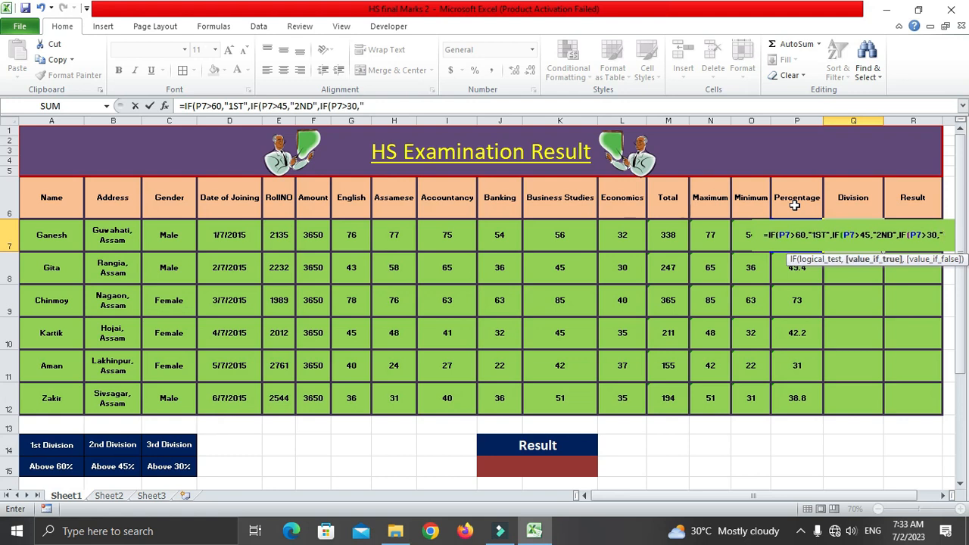
type("2")
key("BackSpace")
type("3")
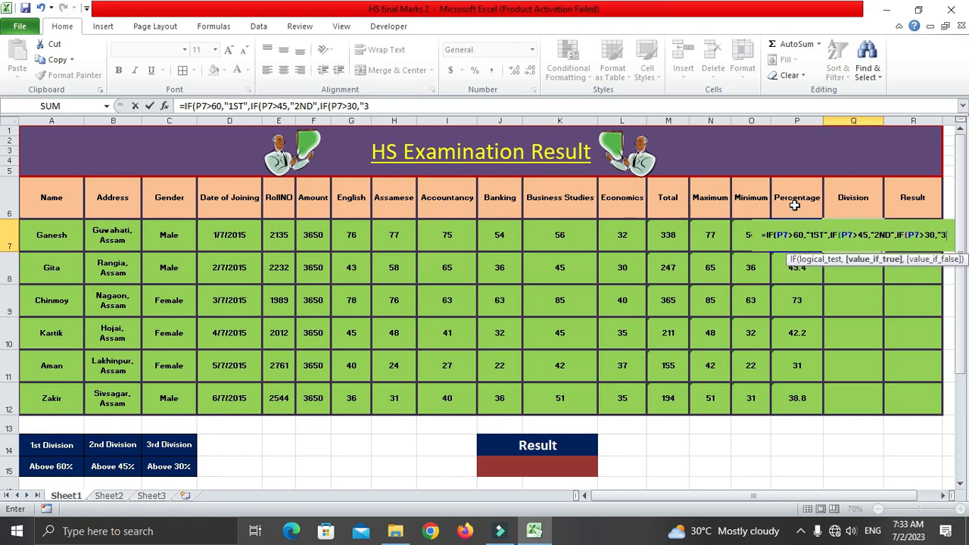
type("RD")
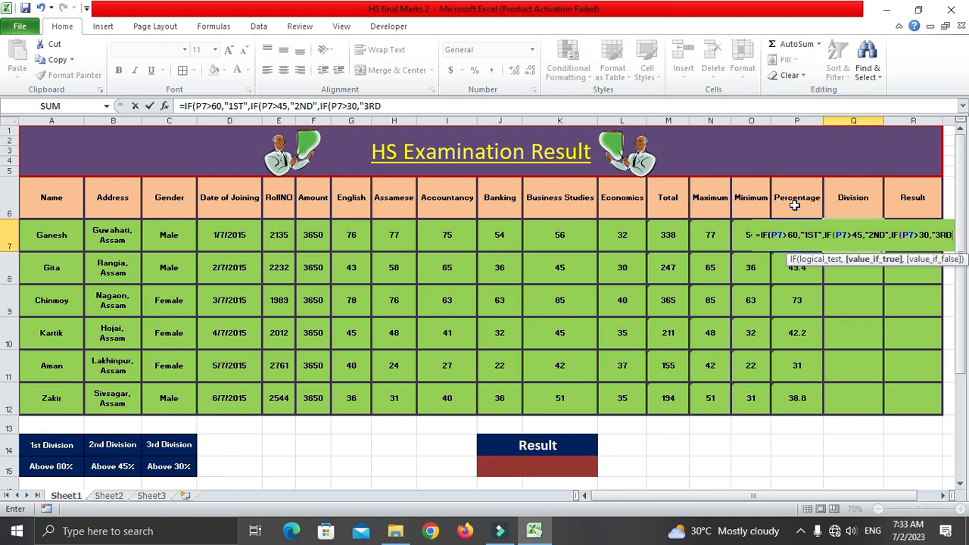
type("\"")
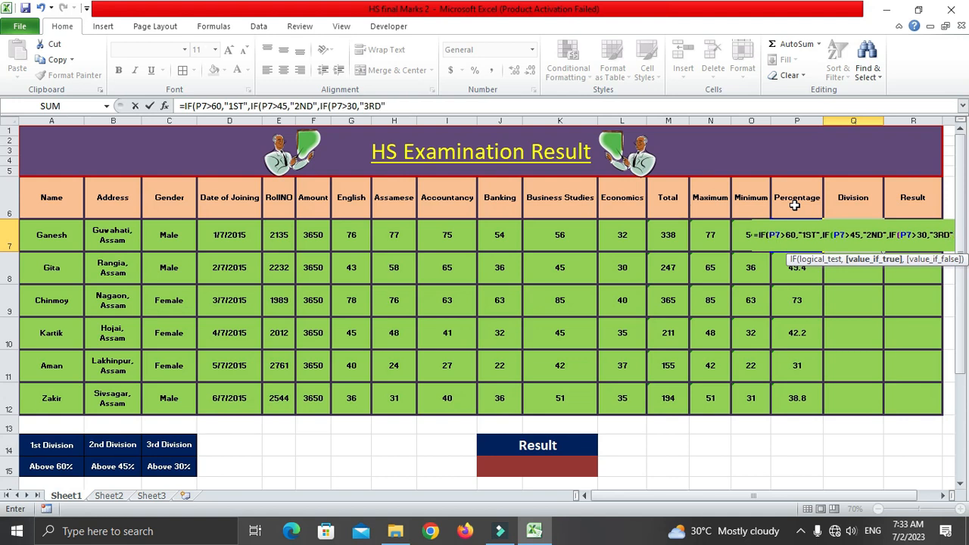
type("))")
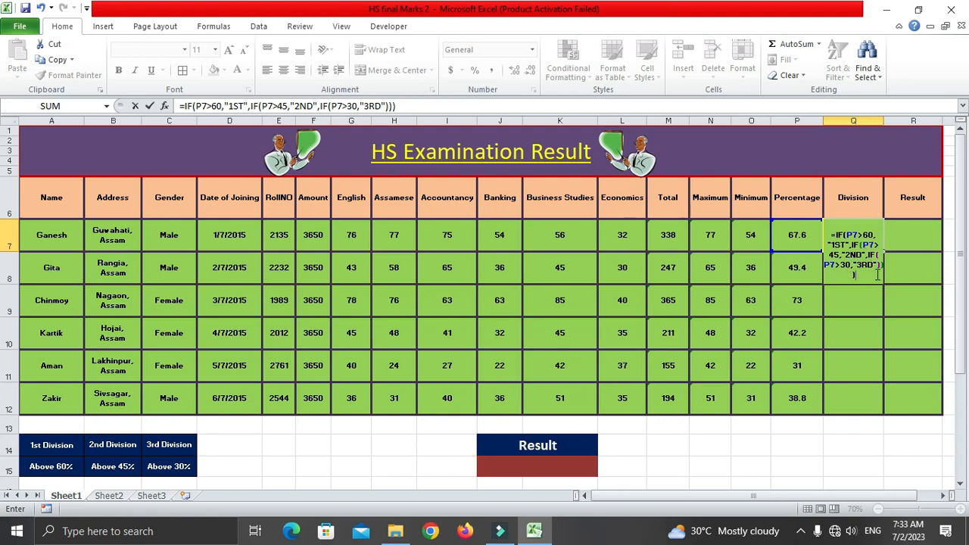
key("Return")
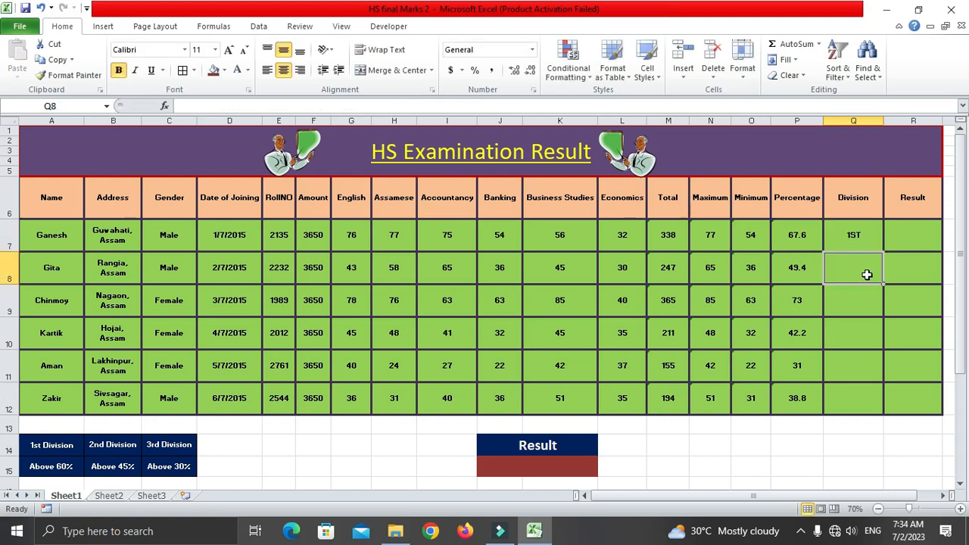
Step: Fill the Division formula from Q7 down to Q12
left_click(857, 240)
left_click_drag(885, 249, 856, 401)
left_click(857, 241)
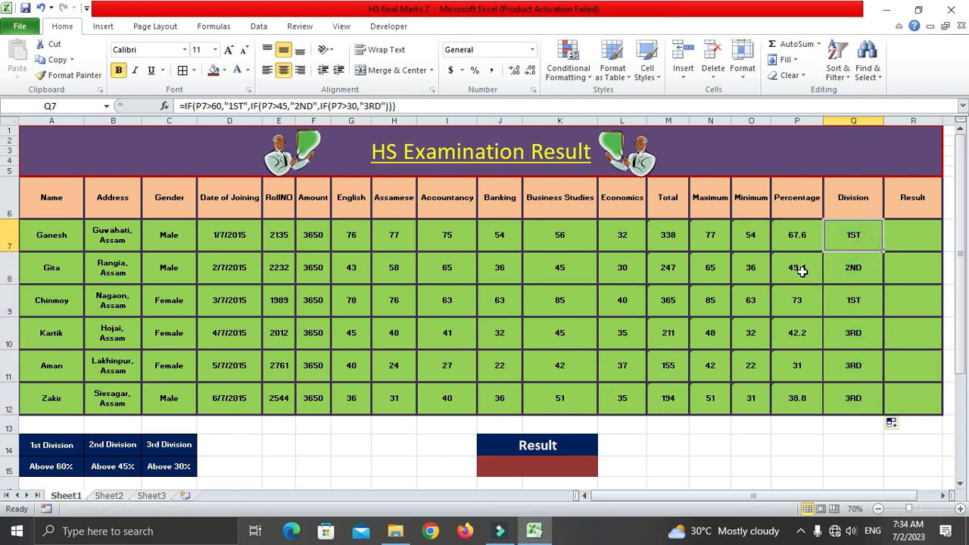
Step: Compare the students' percentages in column P with their divisions in column Q and the division thresholds below the table
left_click(804, 272)
left_click(802, 246)
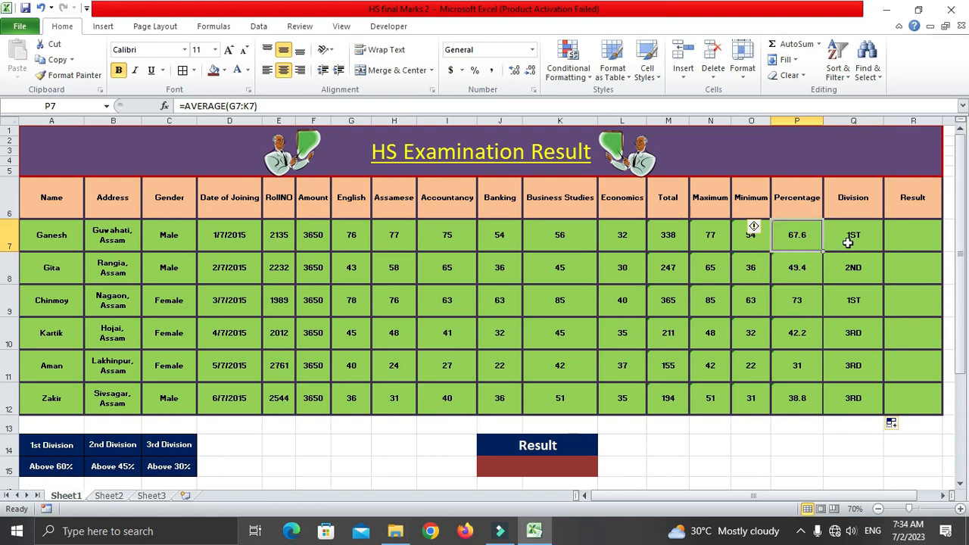
left_click(852, 239)
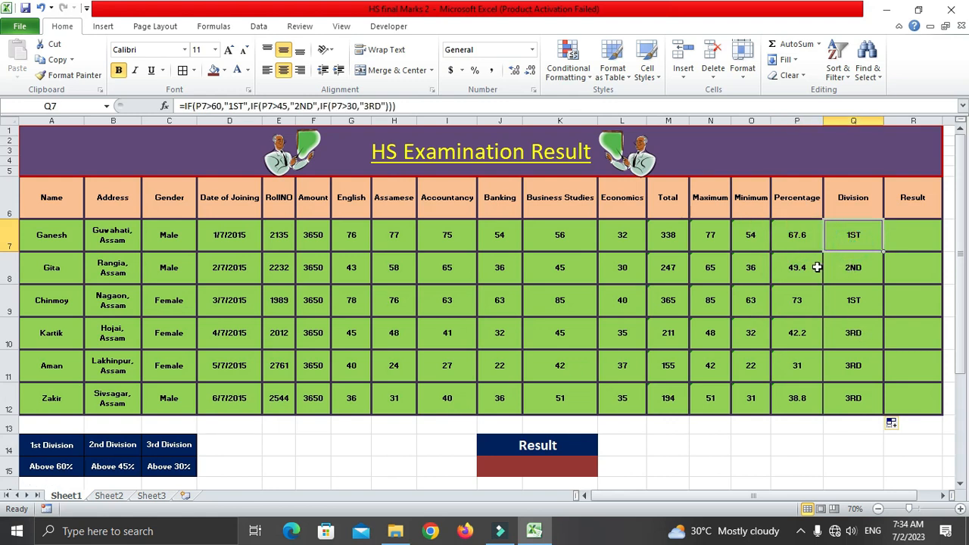
left_click(859, 262)
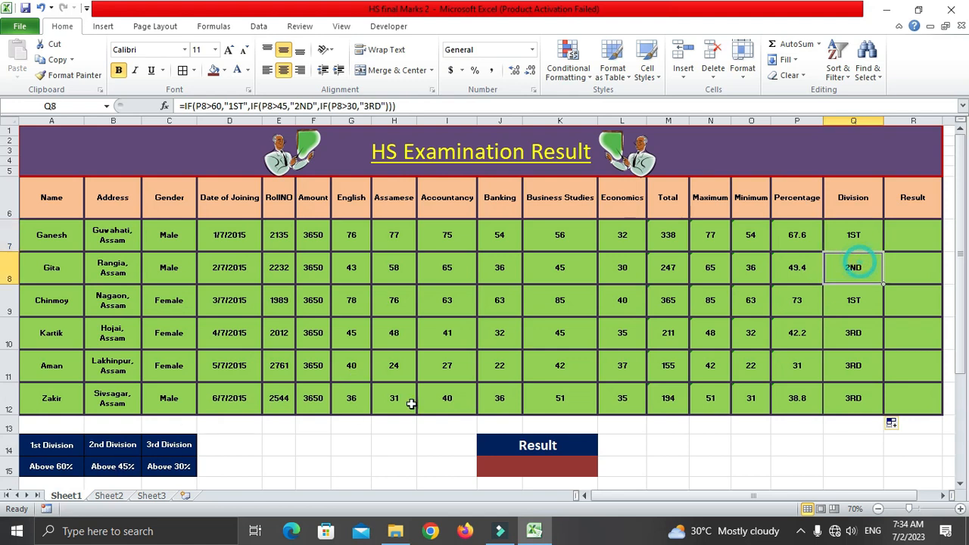
left_click(165, 467)
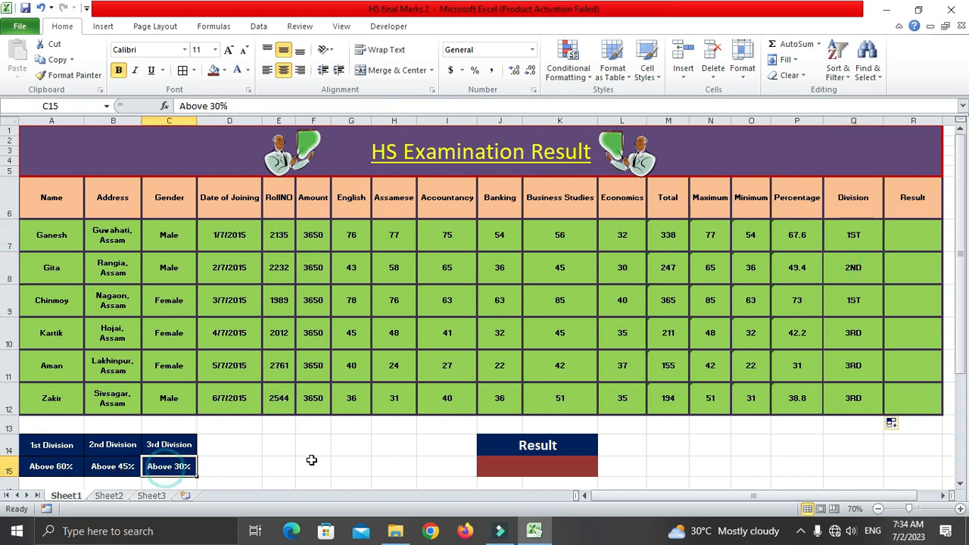
left_click(800, 303)
left_click(801, 369)
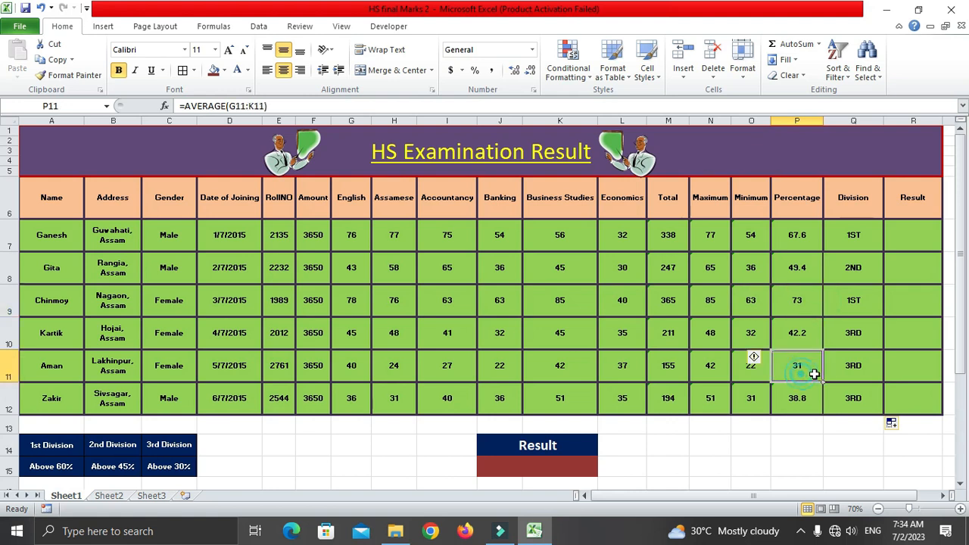
left_click(814, 397)
left_click_drag(850, 376, 854, 397)
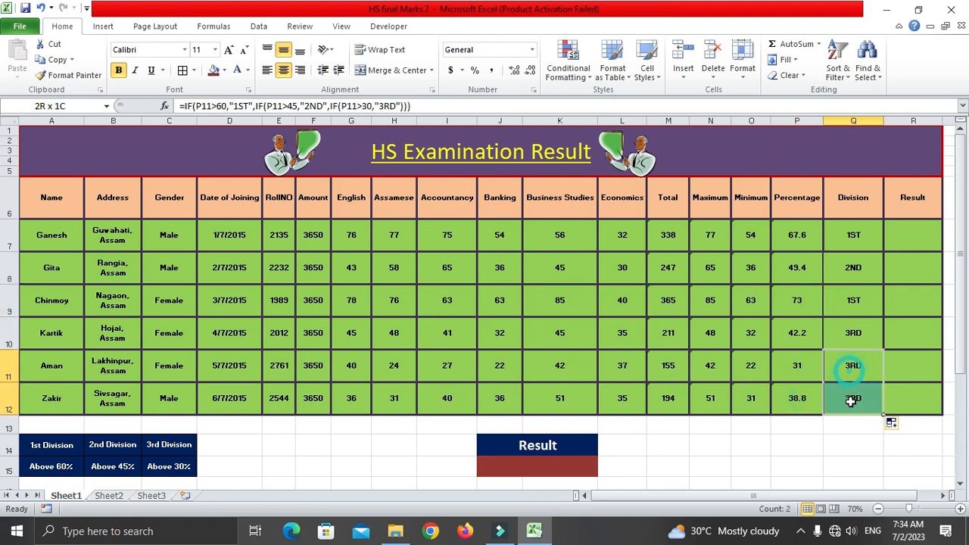
left_click_drag(853, 333, 852, 397)
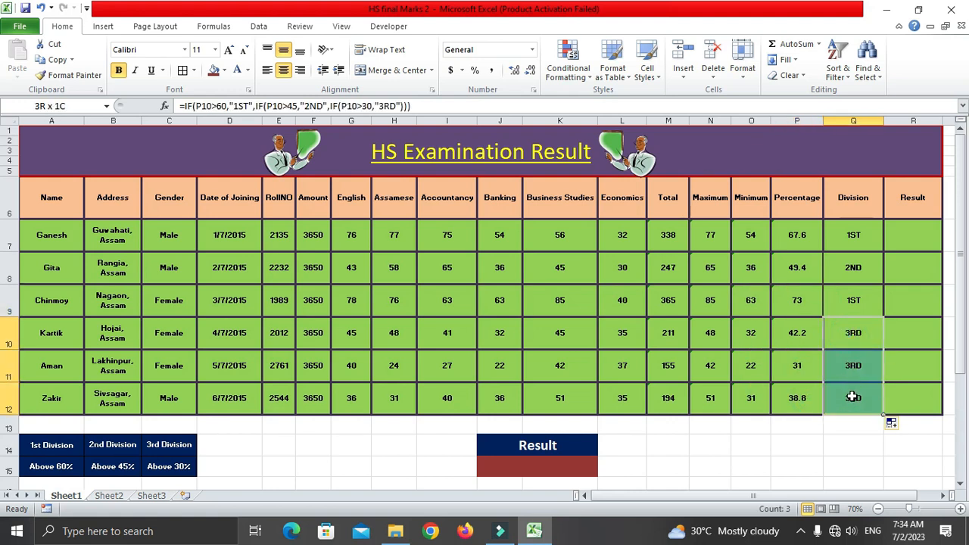
left_click(848, 298)
left_click(838, 240)
left_click(848, 266)
left_click(858, 303)
Step: Begin the Result formula in R7 with =IF(MIN(G7:K7)<30 to test the lowest subject mark
left_click(899, 236)
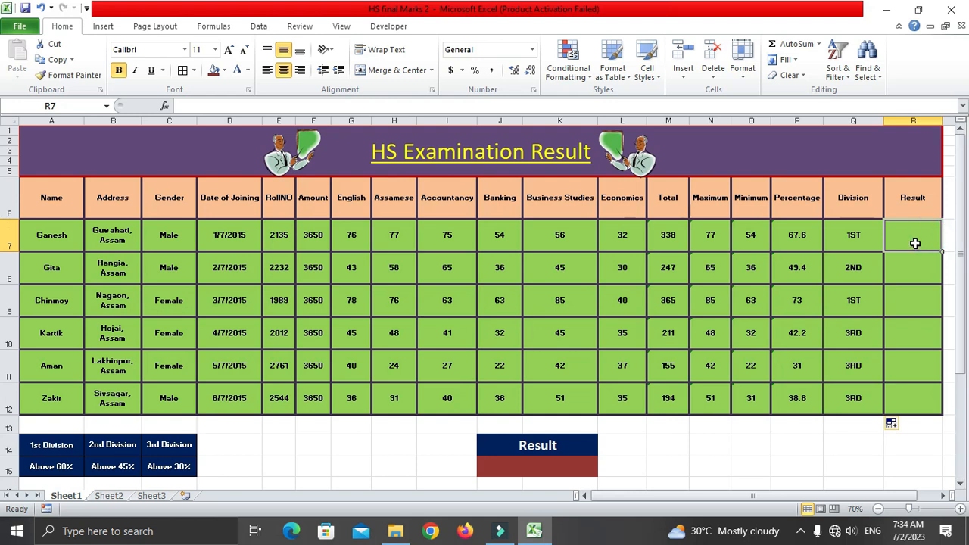
type("=")
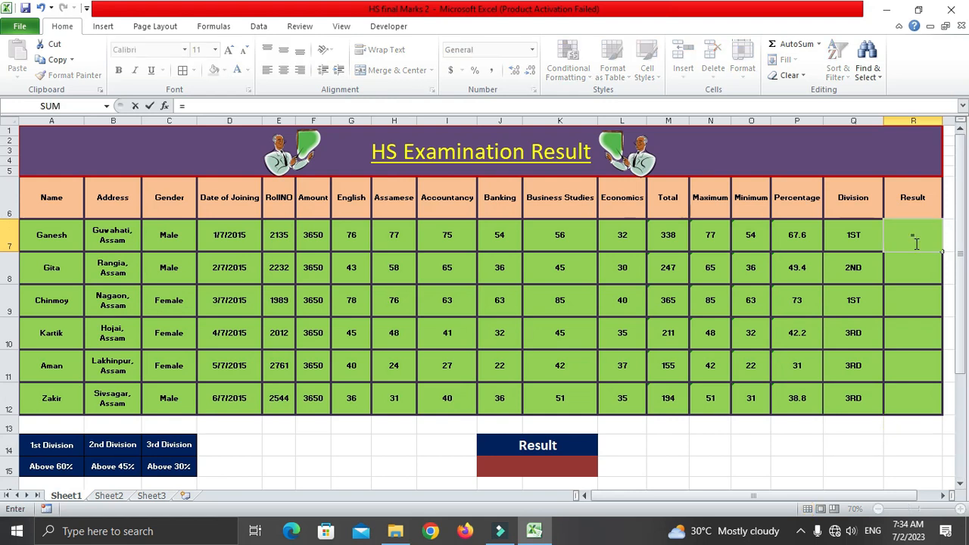
type("IF")
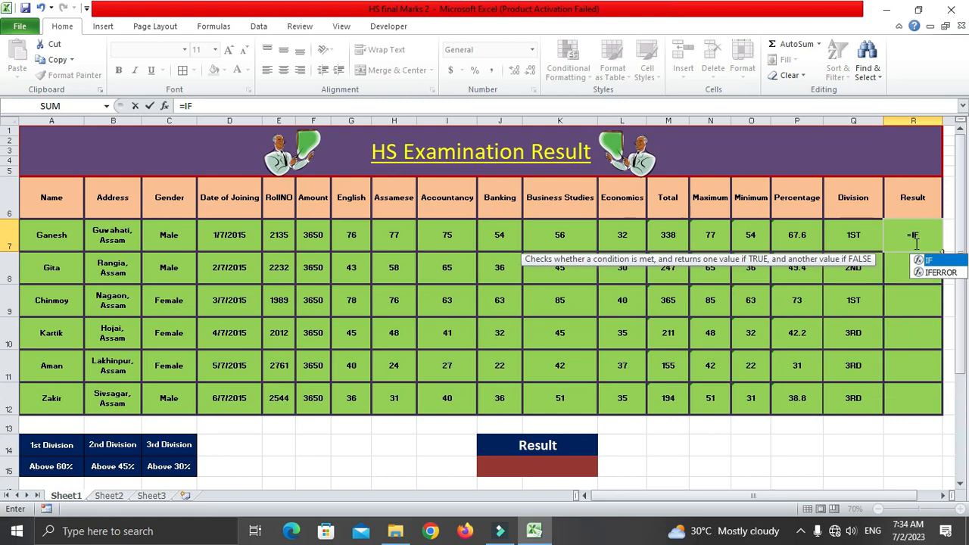
type("(")
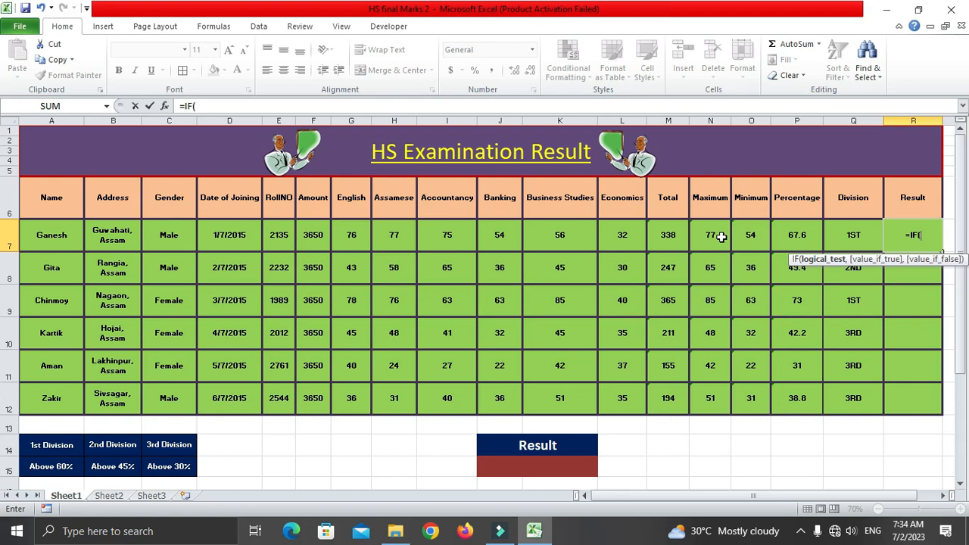
type("MIN")
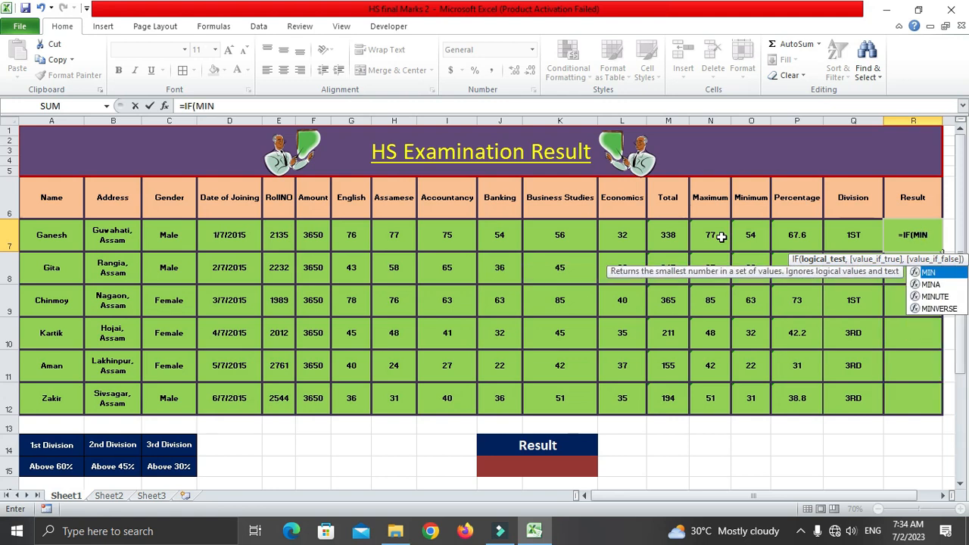
type("(")
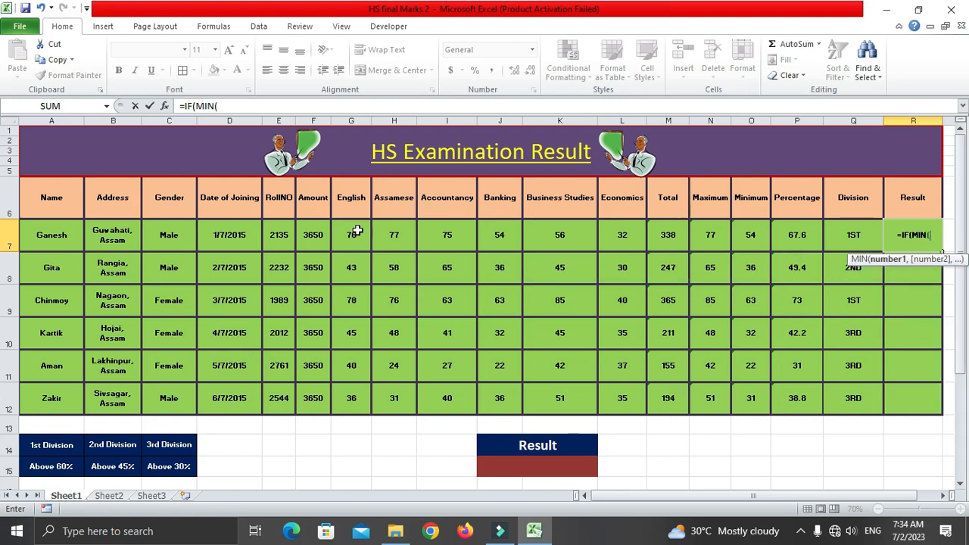
left_click_drag(347, 231, 562, 230)
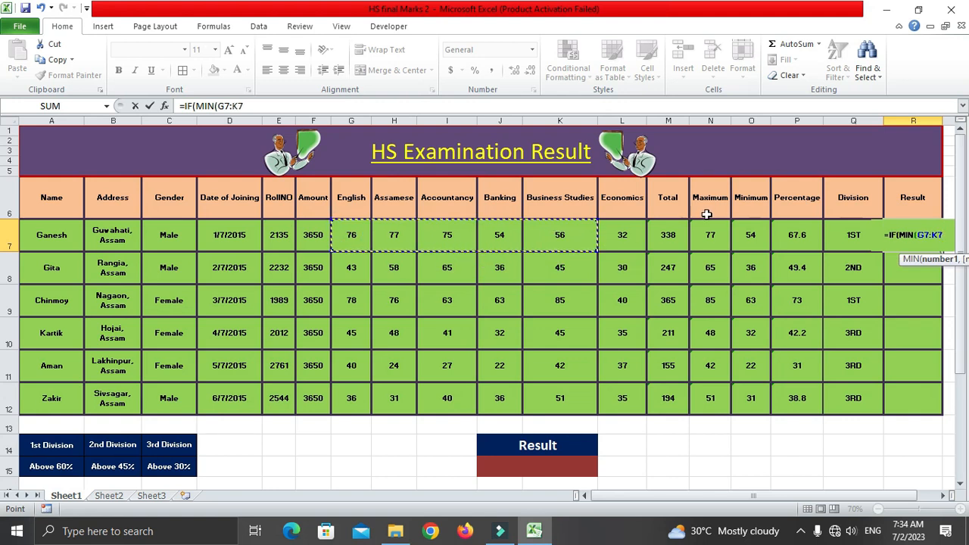
type(")")
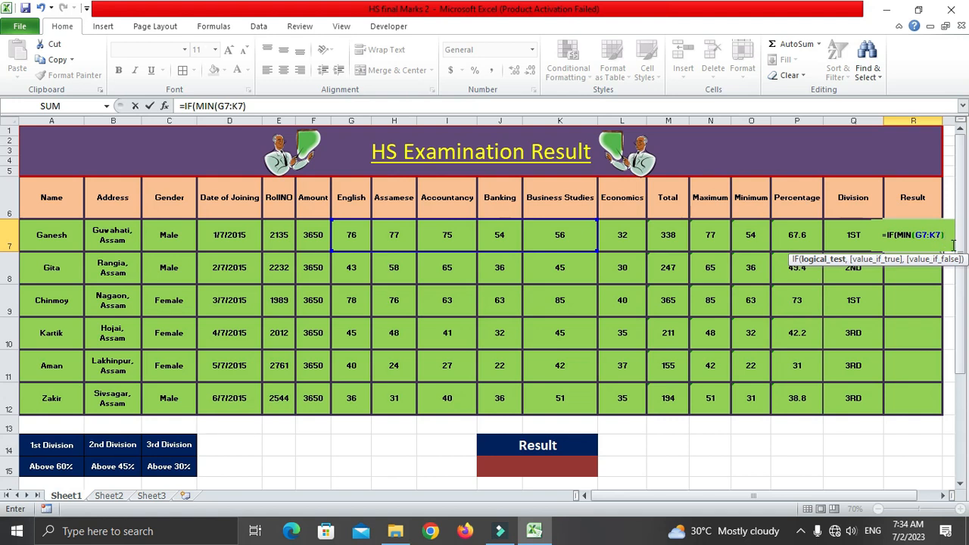
type("<30")
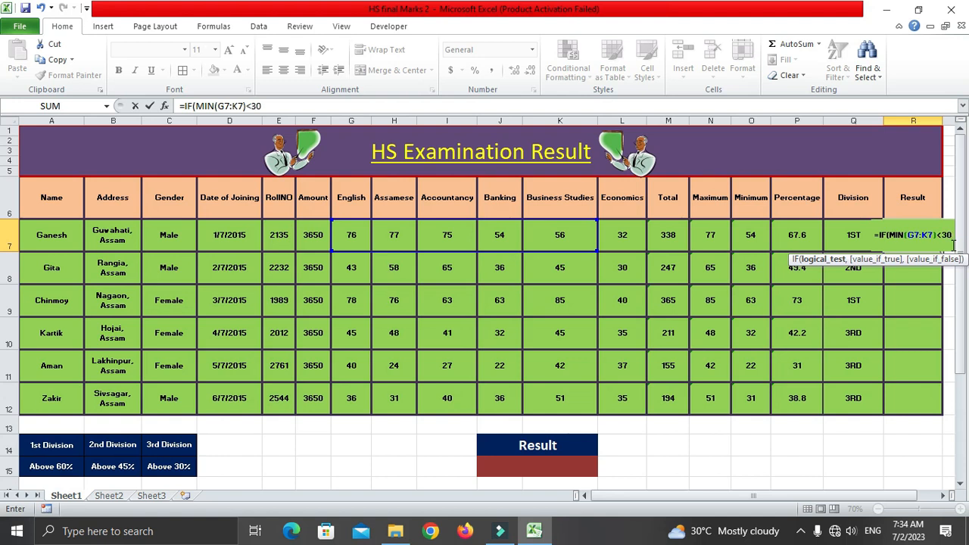
Step: Complete the R7 formula with "FAIL" as the true value and "PASS" as the false value, and enter it
type(",")
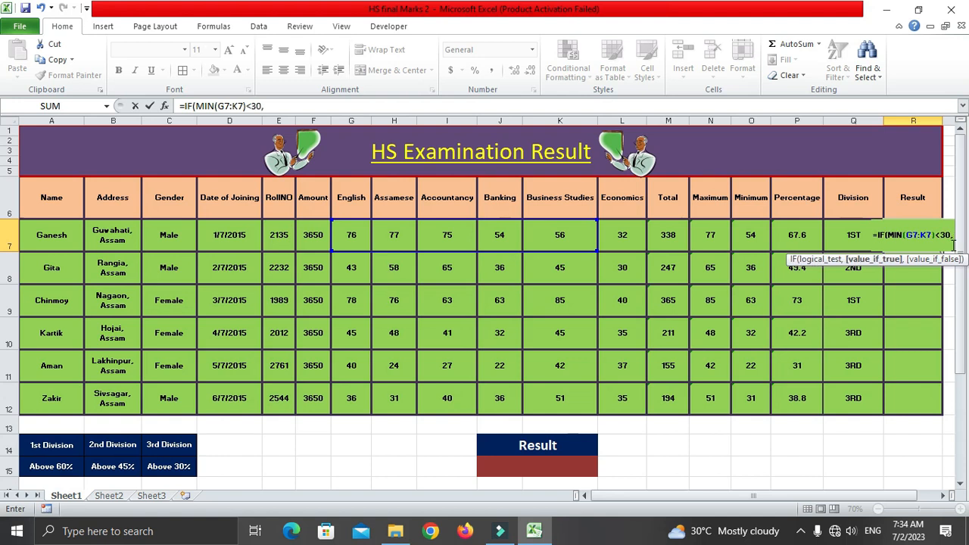
type("\"")
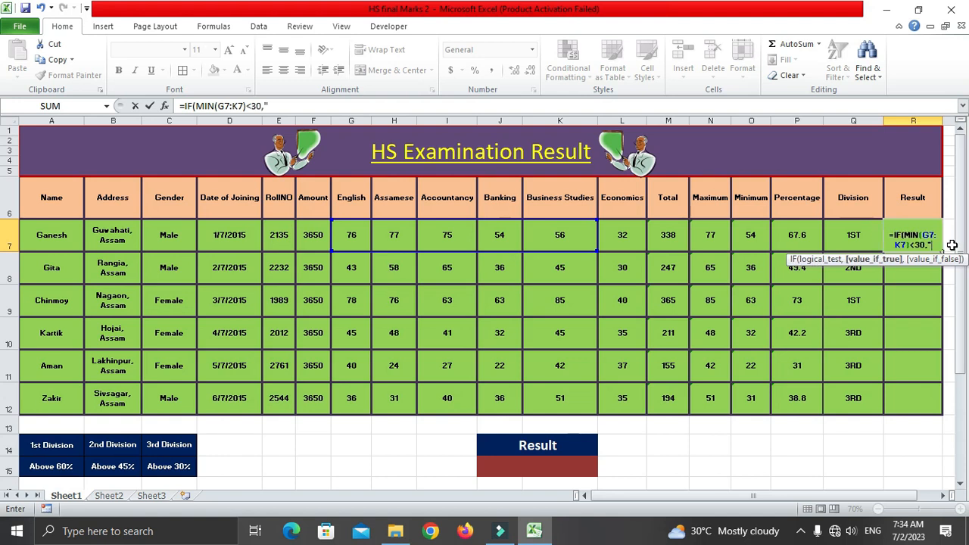
type("FAIL\",\"P")
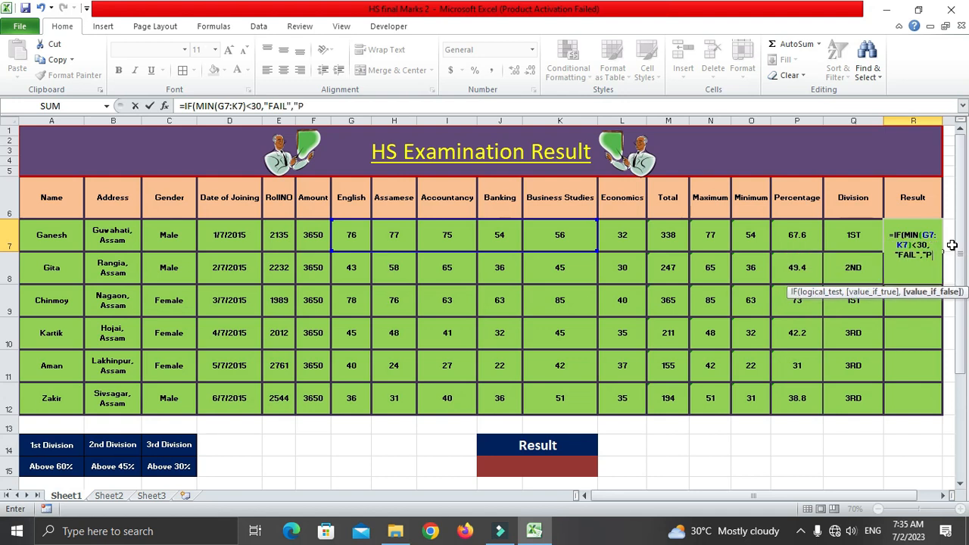
type("ASS\")")
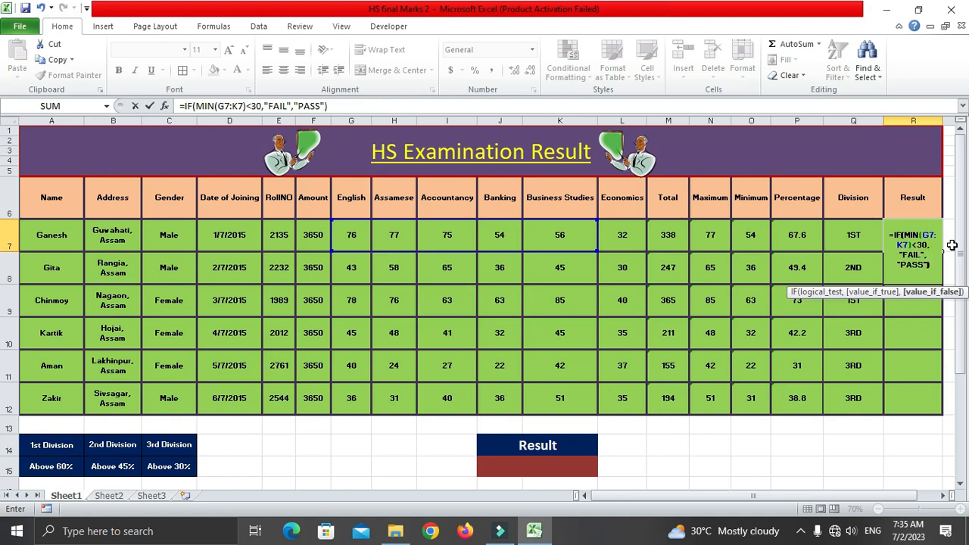
key("Return")
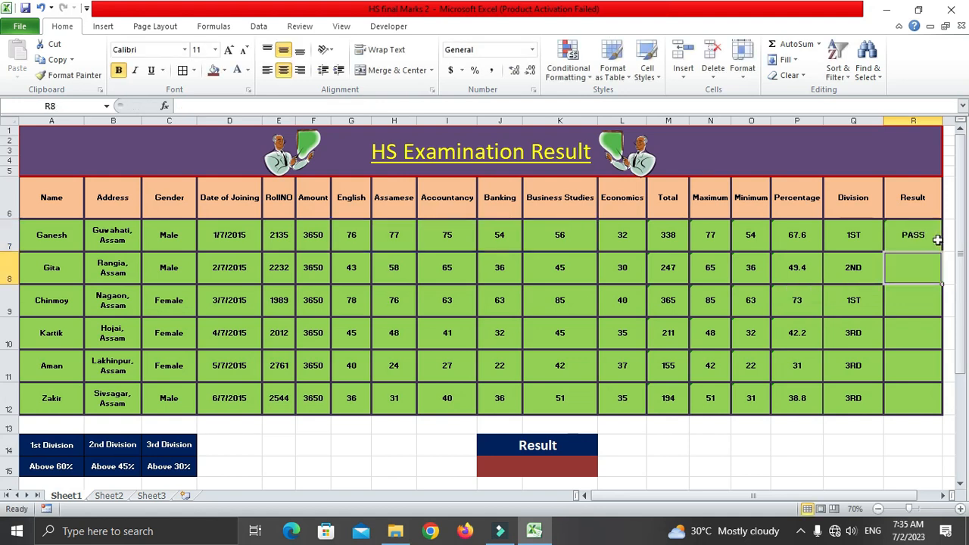
Step: Fill the Result formula from R7 down to R12
left_click(939, 246)
left_click_drag(942, 251, 930, 406)
left_click(928, 367)
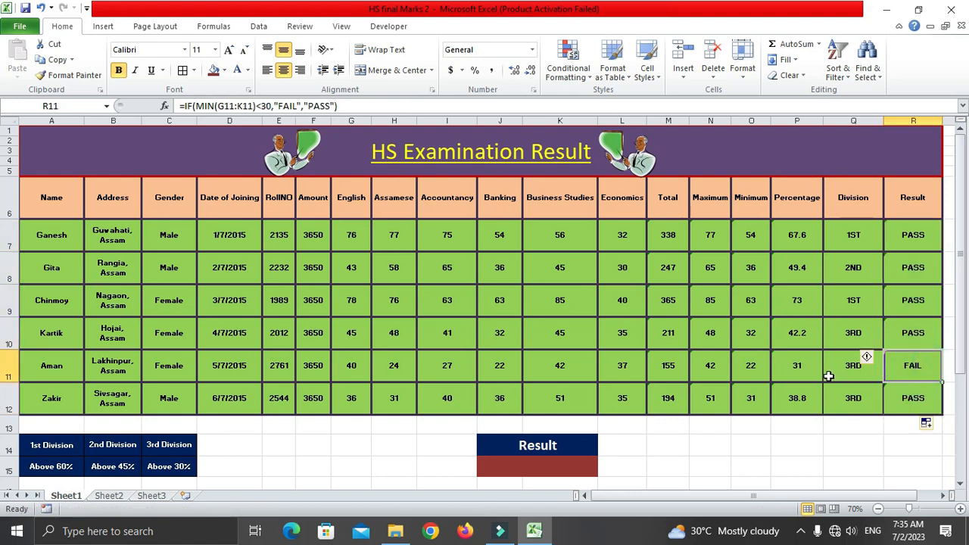
Step: Check row 11's subject marks, minimum and percentage against its result, and look over the results and percentages of the other rows
left_click(796, 374)
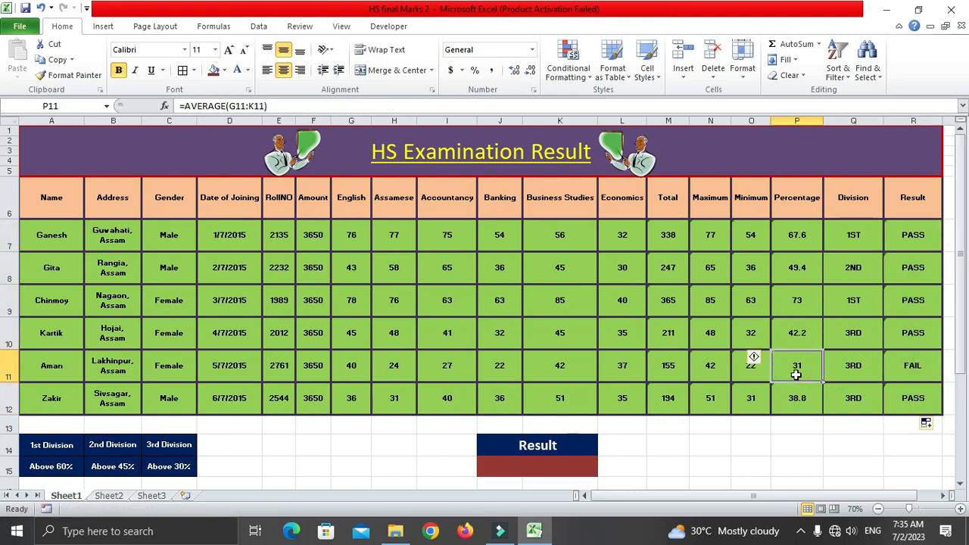
left_click(749, 371)
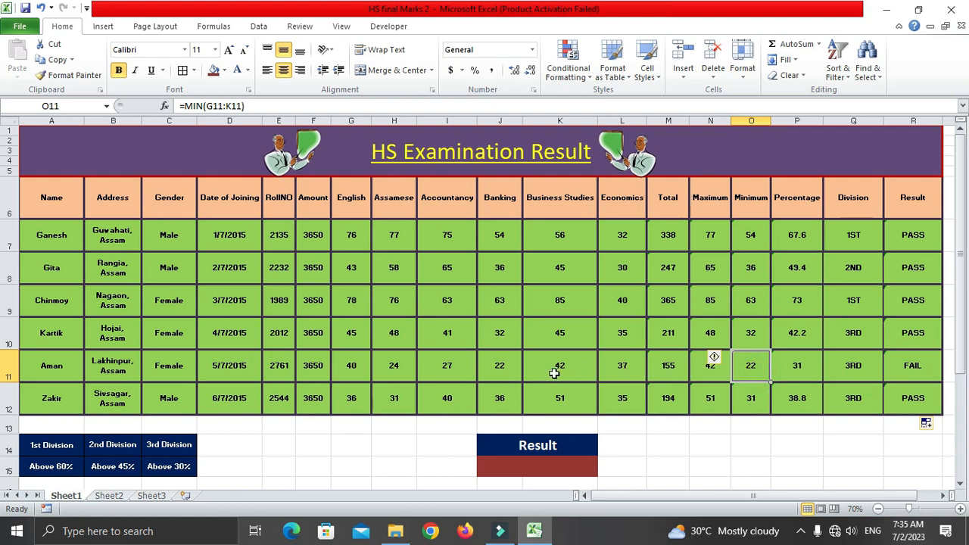
left_click(497, 370)
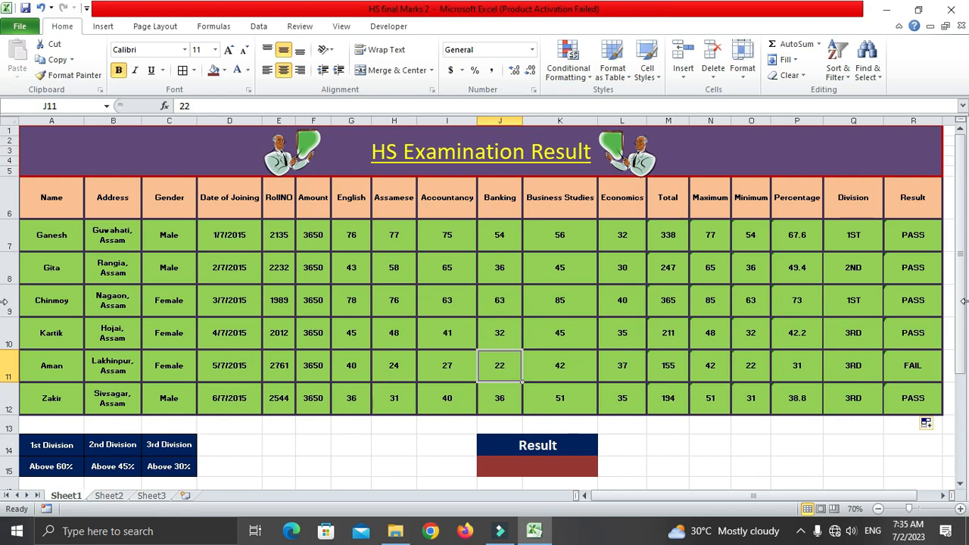
left_click(498, 367)
left_click(445, 369)
left_click(388, 370)
left_click(494, 367)
left_click(929, 369)
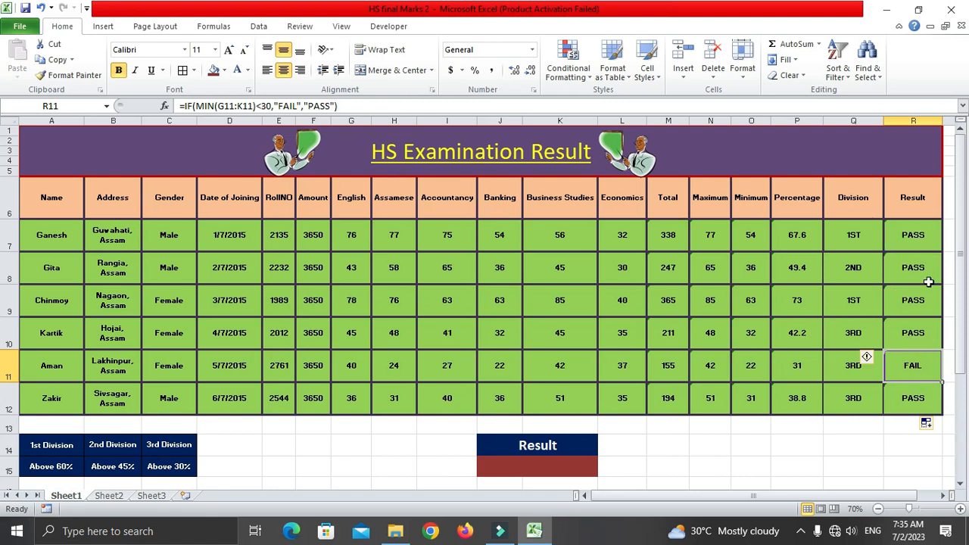
left_click(914, 237)
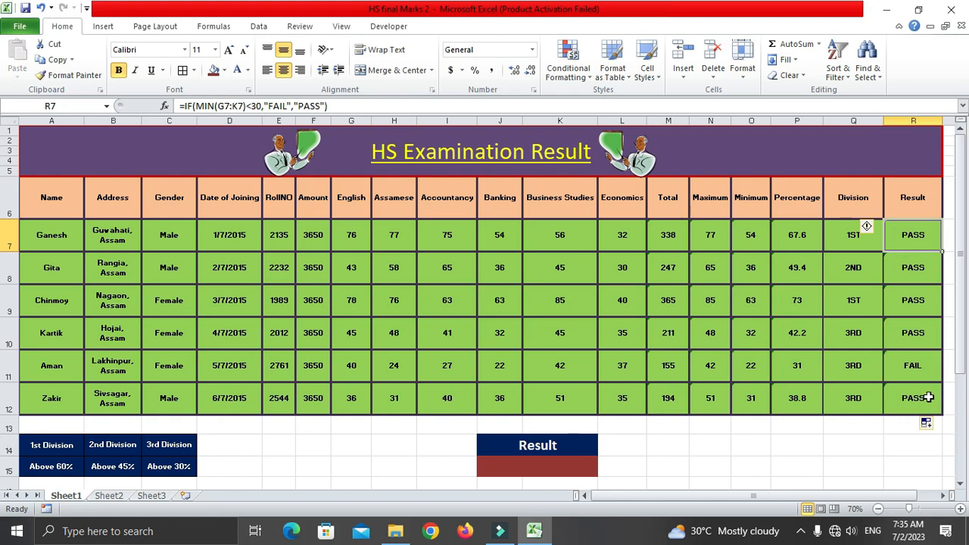
left_click_drag(793, 233, 804, 394)
left_click(804, 233)
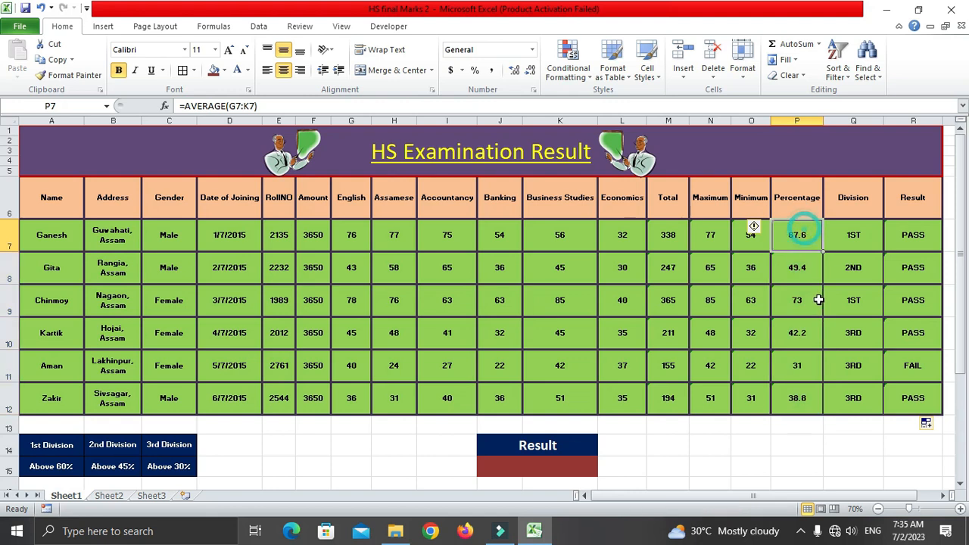
Step: Enter 1% in the empty cell Q14 and copy that cell
left_click(858, 451)
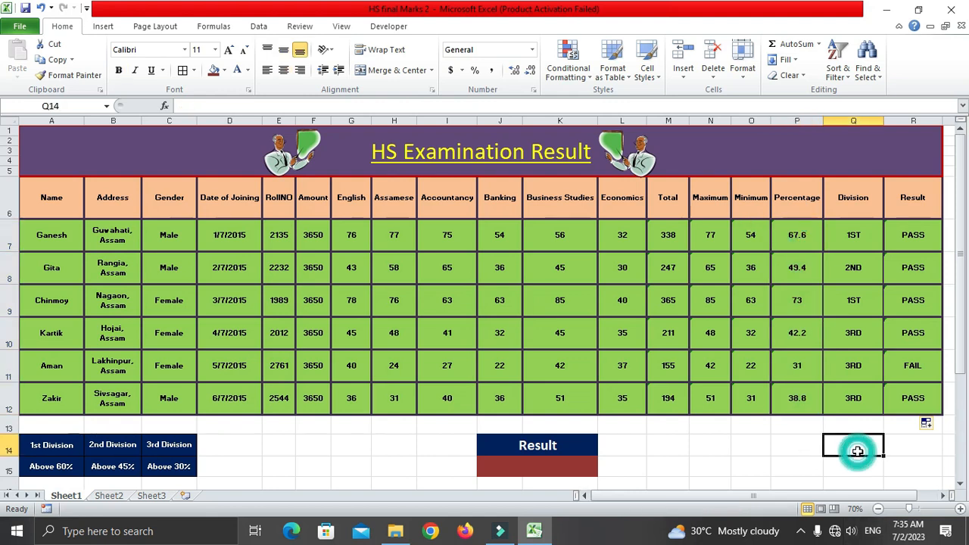
type("1")
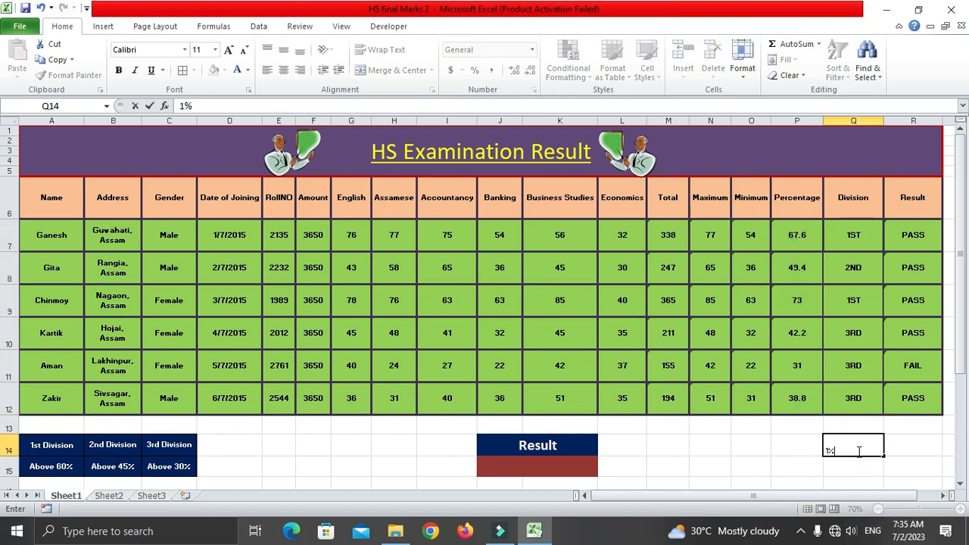
type("%")
left_click(800, 445)
left_click(859, 445)
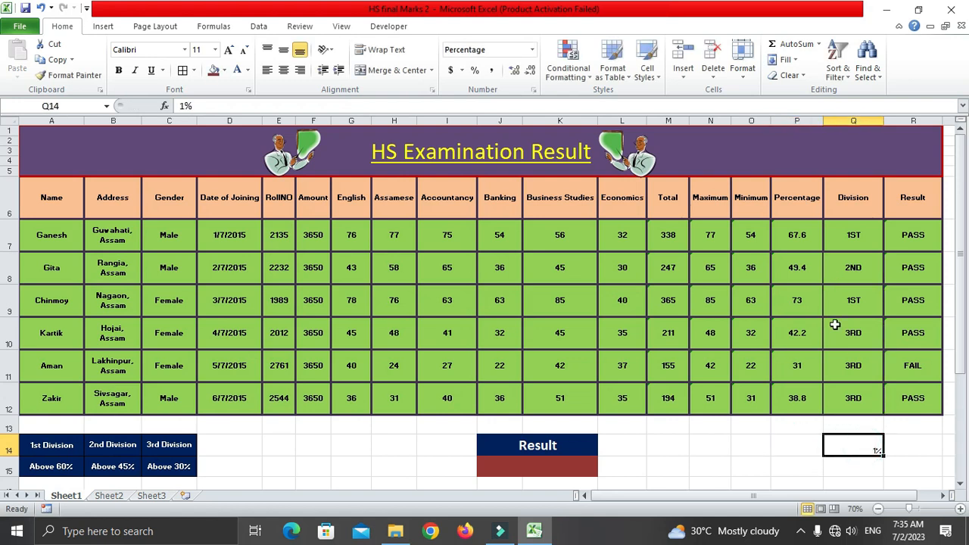
key("ctrl+c")
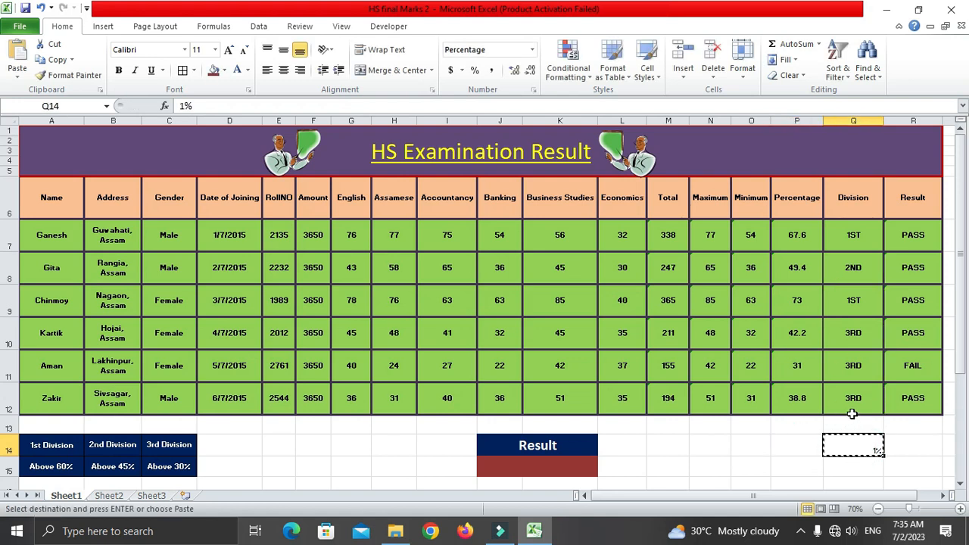
Step: Paste the copied 1% onto the percentages in P7:P12 using Paste Special with the Multiply operation
left_click(791, 231)
left_click_drag(804, 277, 805, 408)
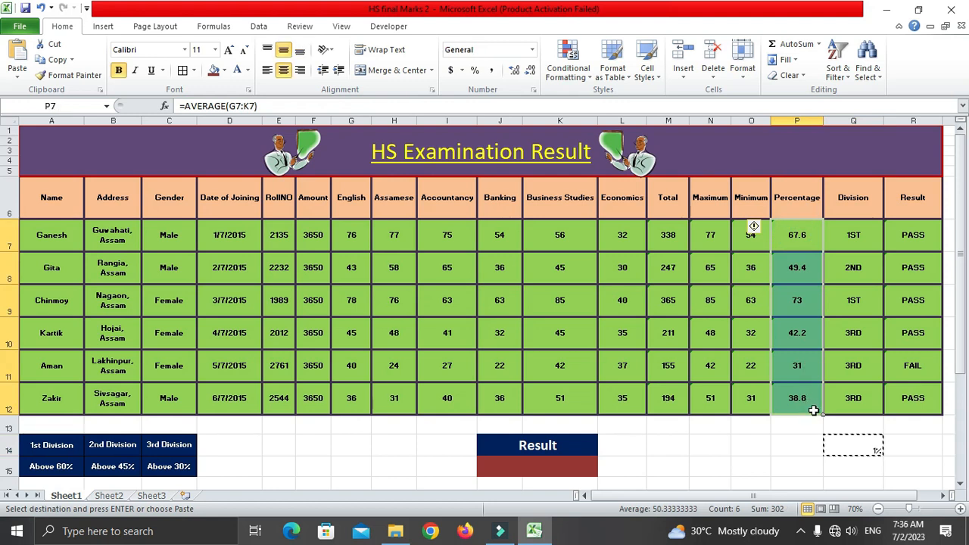
right_click(813, 410)
mouse_move(870, 240)
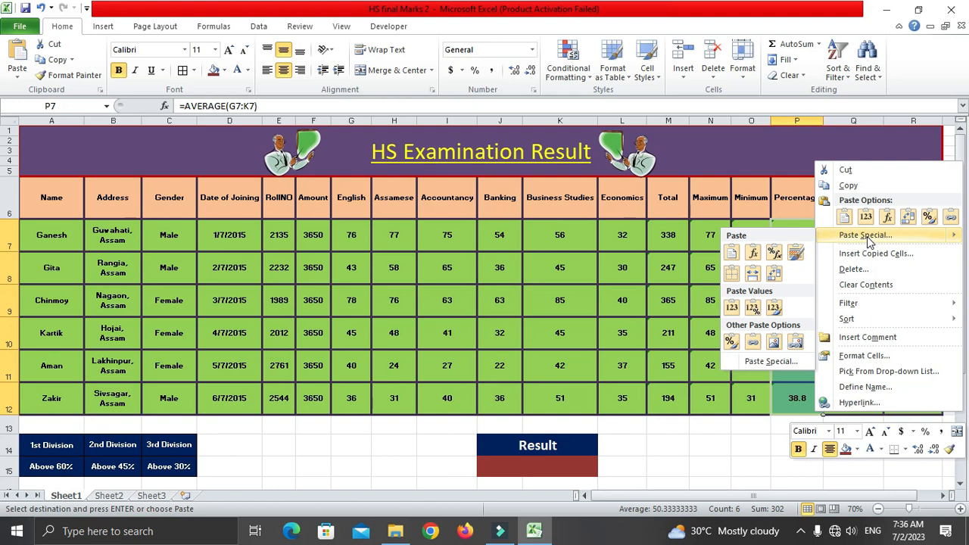
mouse_move(956, 242)
left_click(934, 241)
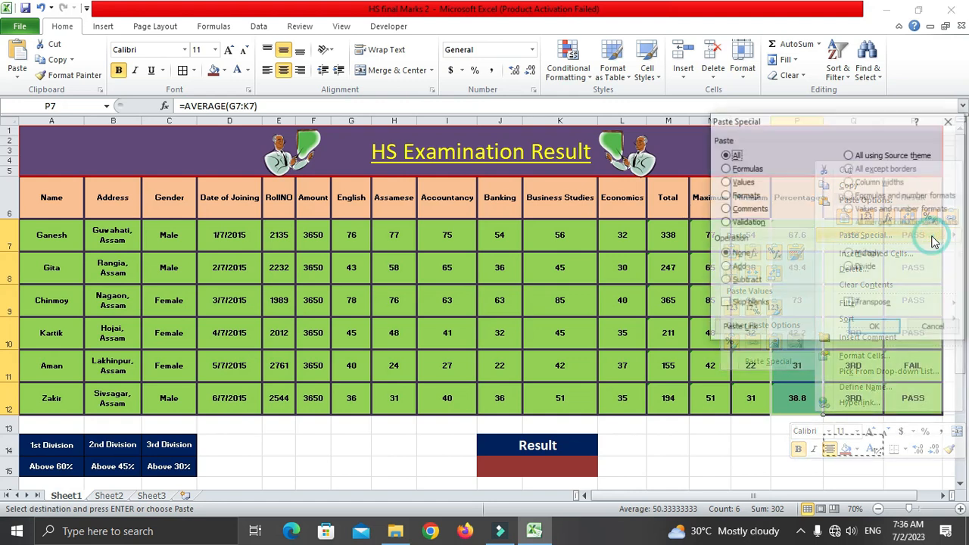
left_click(856, 255)
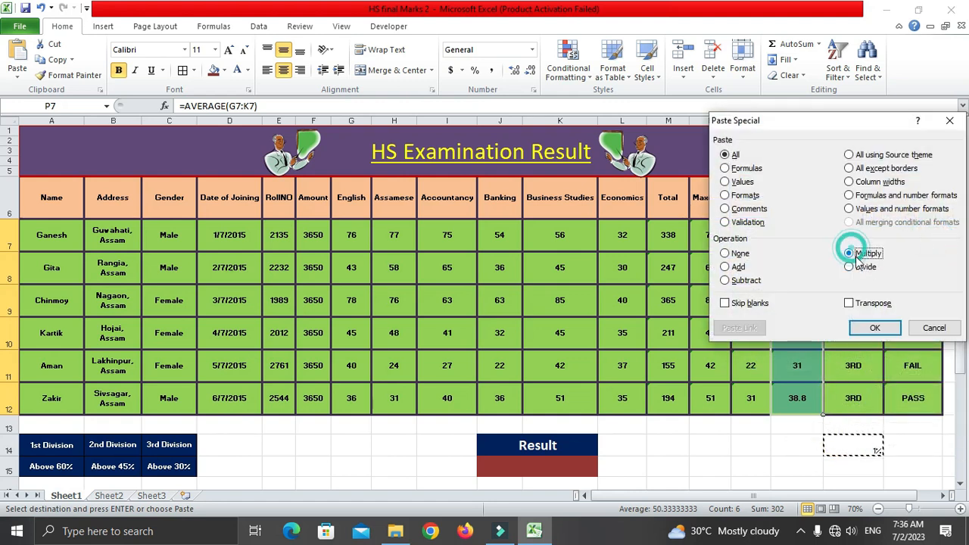
left_click(874, 327)
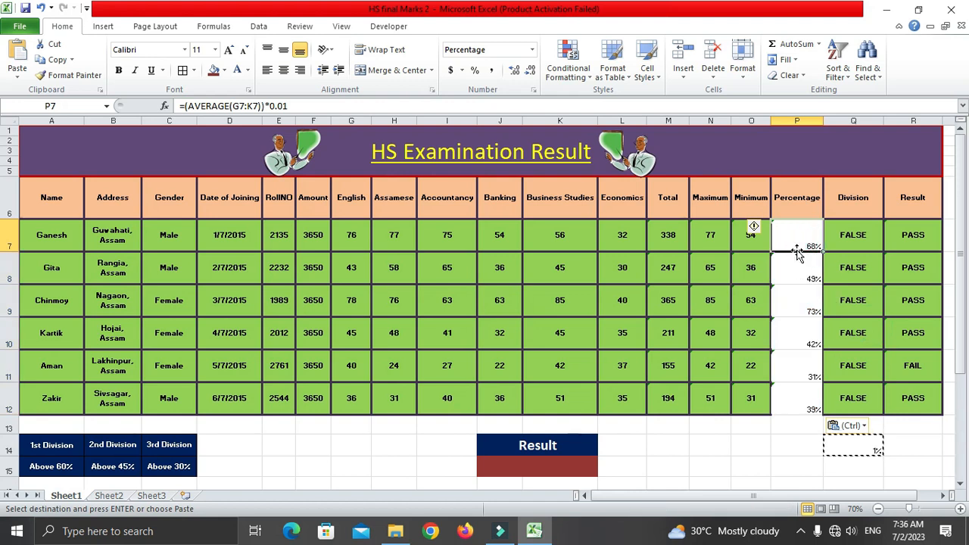
Step: Fill P7:P12 with light green and apply all borders to match the rest of the table
left_click_drag(806, 240, 806, 405)
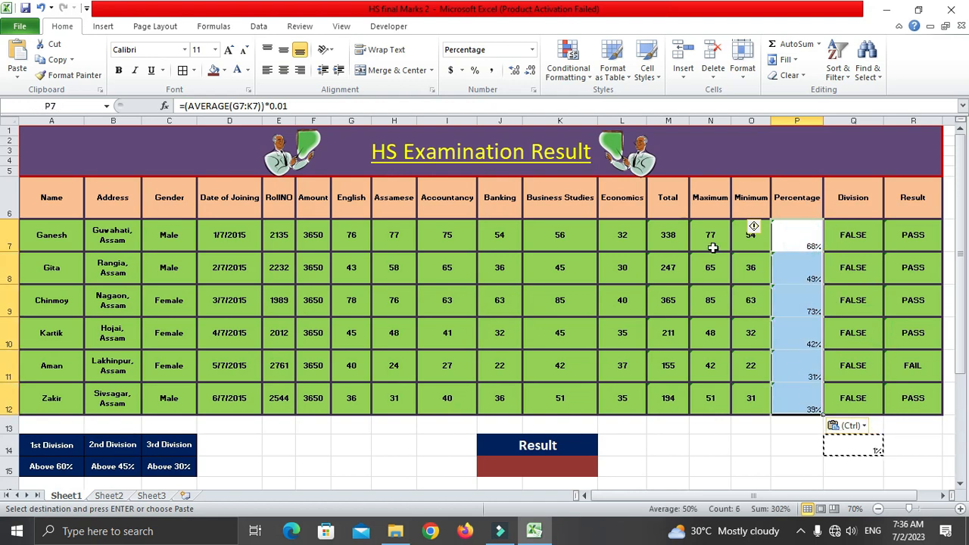
left_click(224, 69)
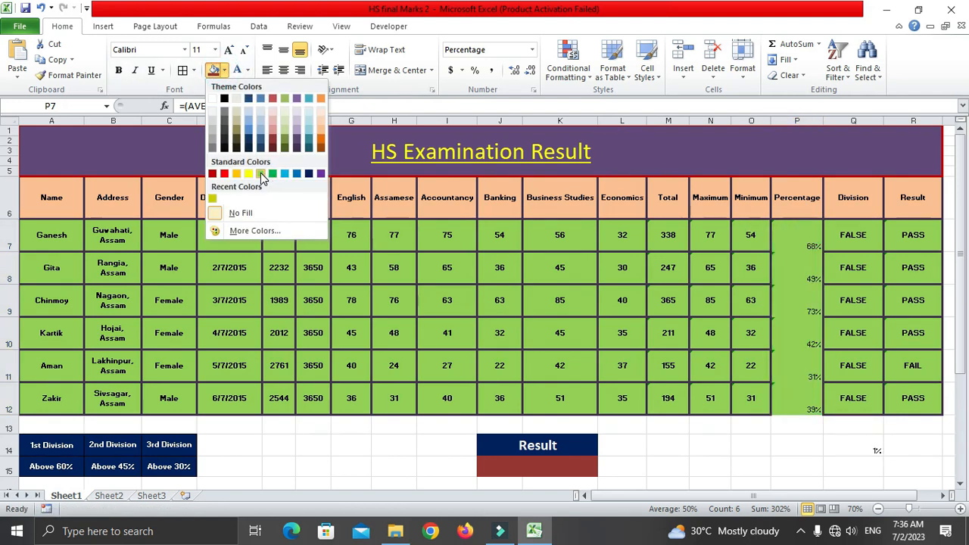
left_click(272, 173)
left_click(182, 73)
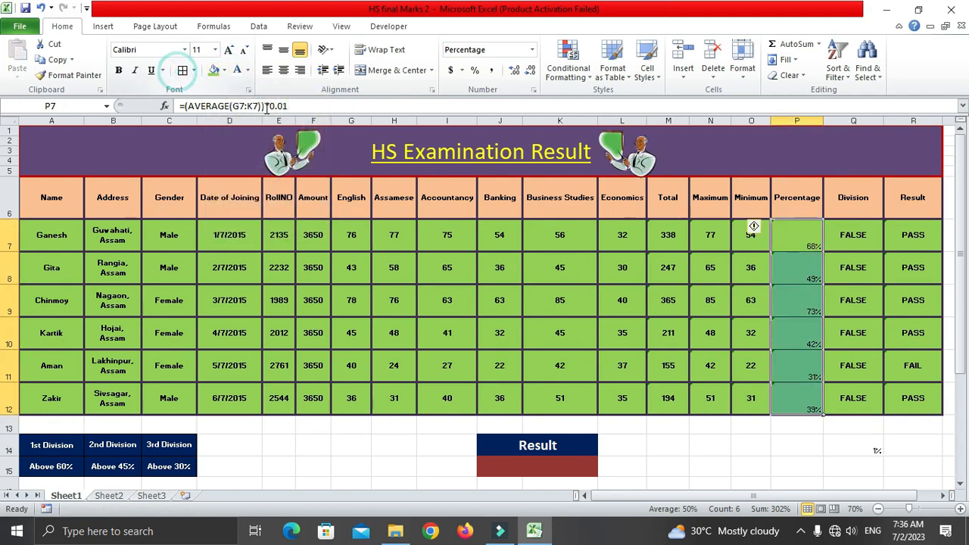
Step: Make the percentages in P7:P12 black and bold, and centre them horizontally and vertically
left_click(249, 71)
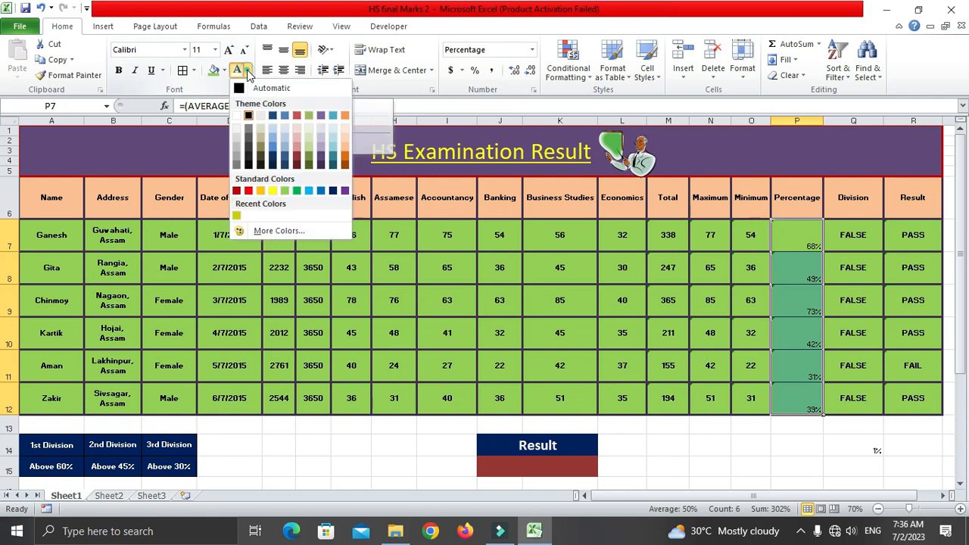
left_click(248, 116)
left_click(118, 70)
left_click(283, 49)
left_click(283, 70)
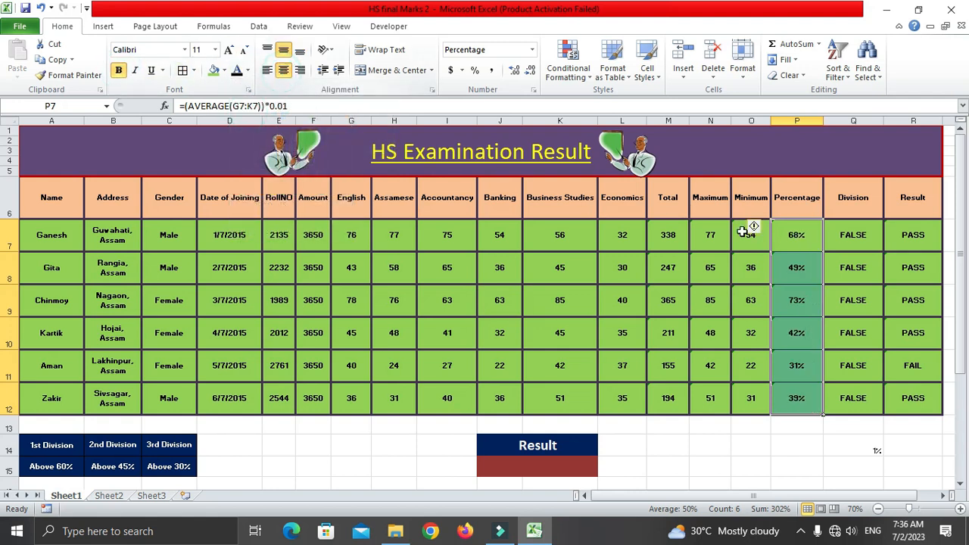
Step: Change the Division formula in Q7 to =IF(P7>60%,"1ST",IF(P7>45%,"2ND",IF(P7>30%,"3RD")))
left_click(854, 237)
double_click(856, 237)
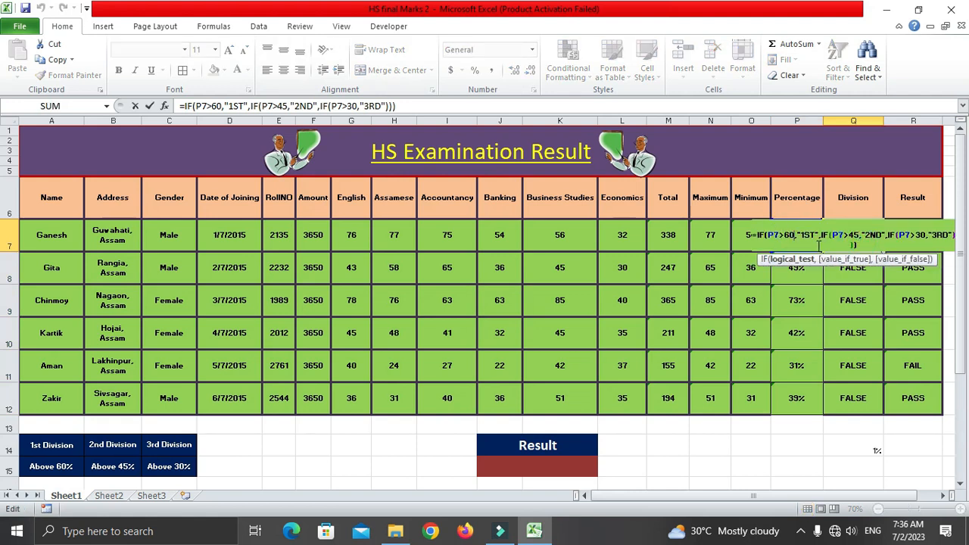
type("%")
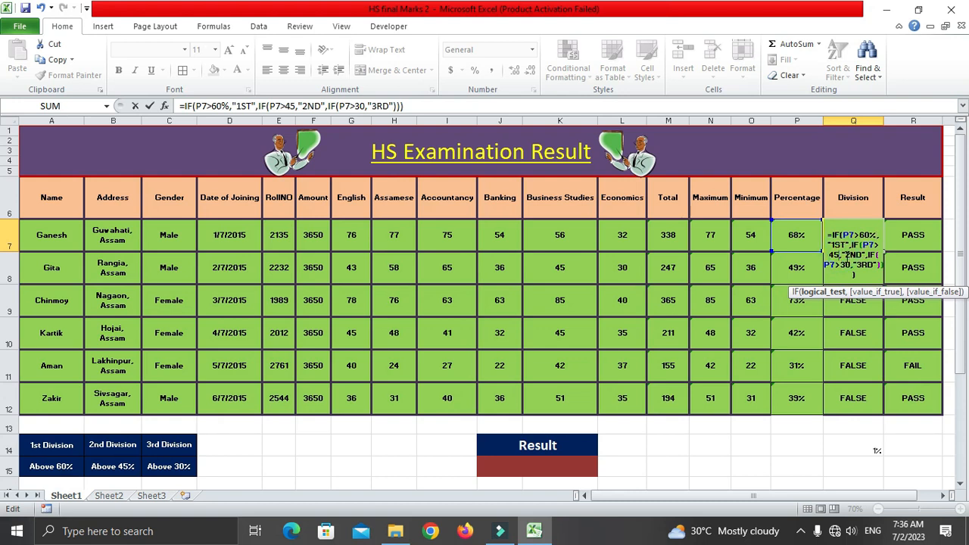
type("%")
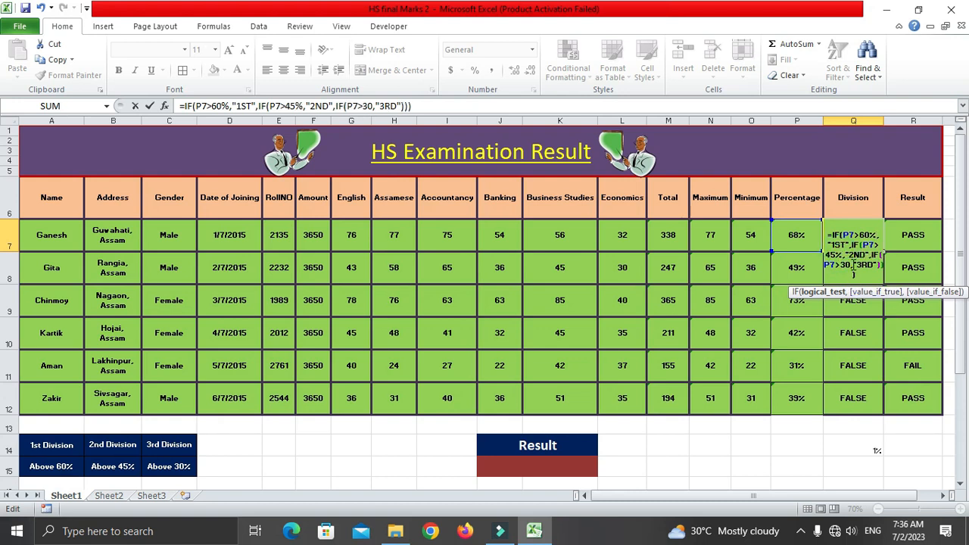
type("%")
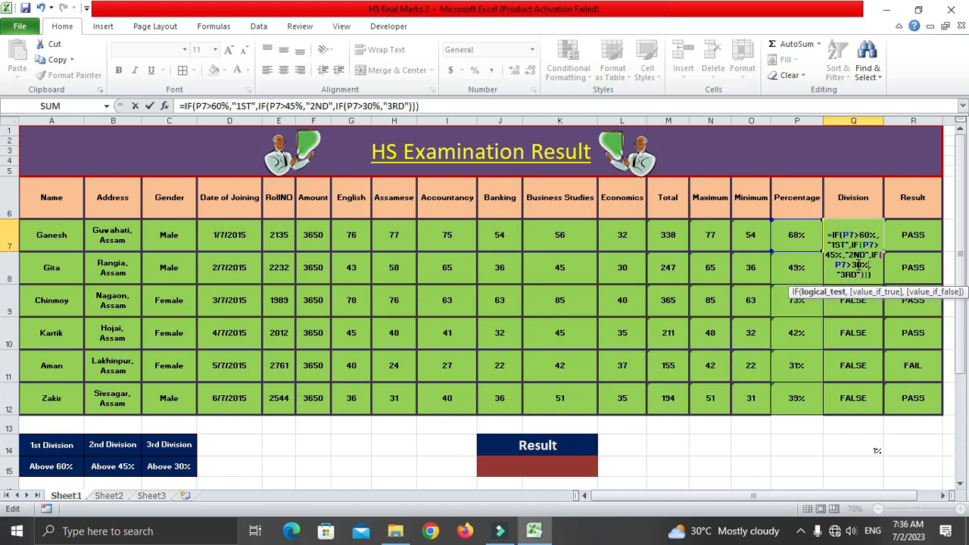
key("Return")
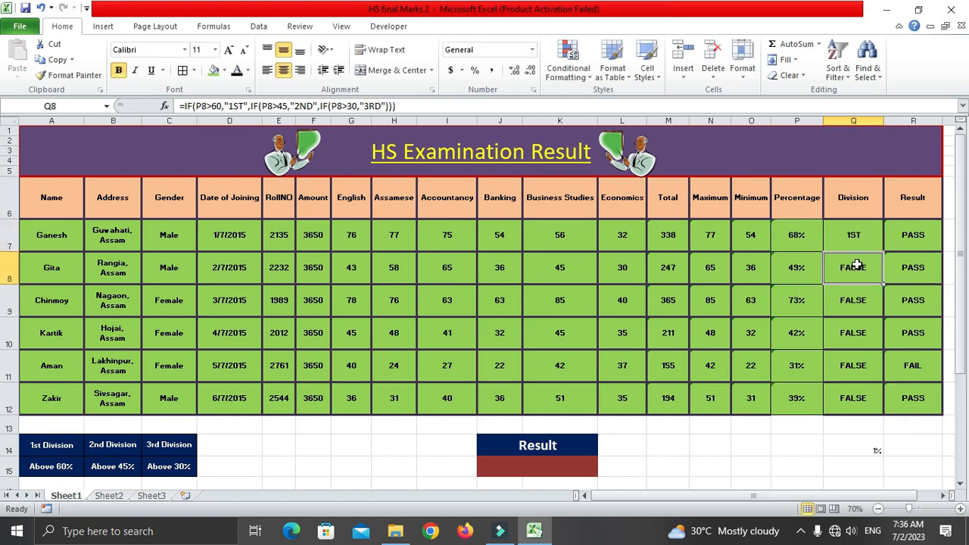
Step: Fill the updated Division formula from Q7 down to Q12
left_click(854, 235)
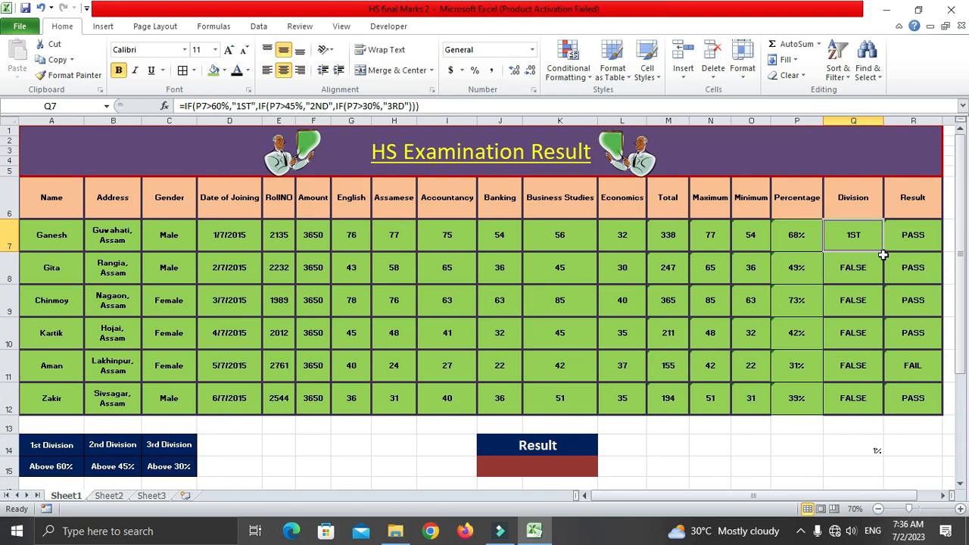
left_click_drag(884, 251, 882, 413)
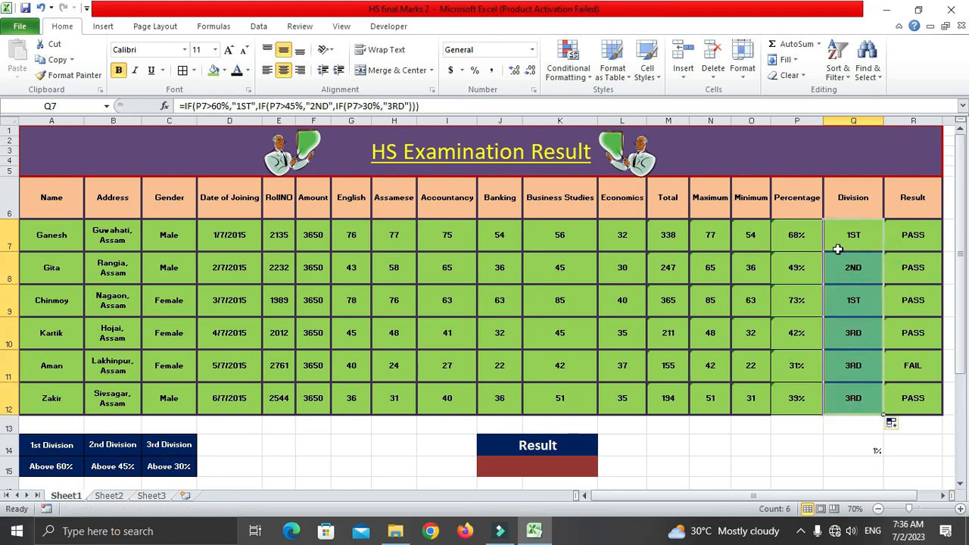
left_click(775, 309)
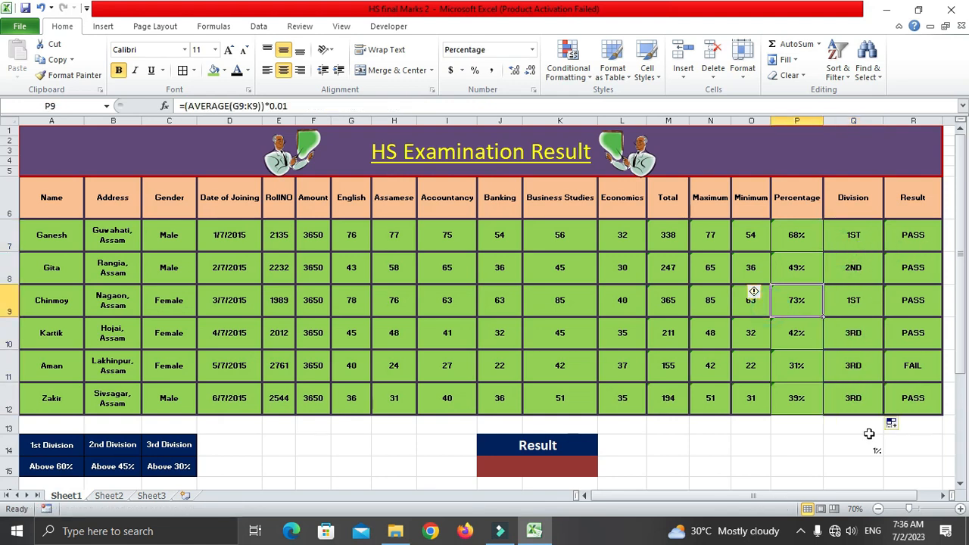
left_click(790, 235)
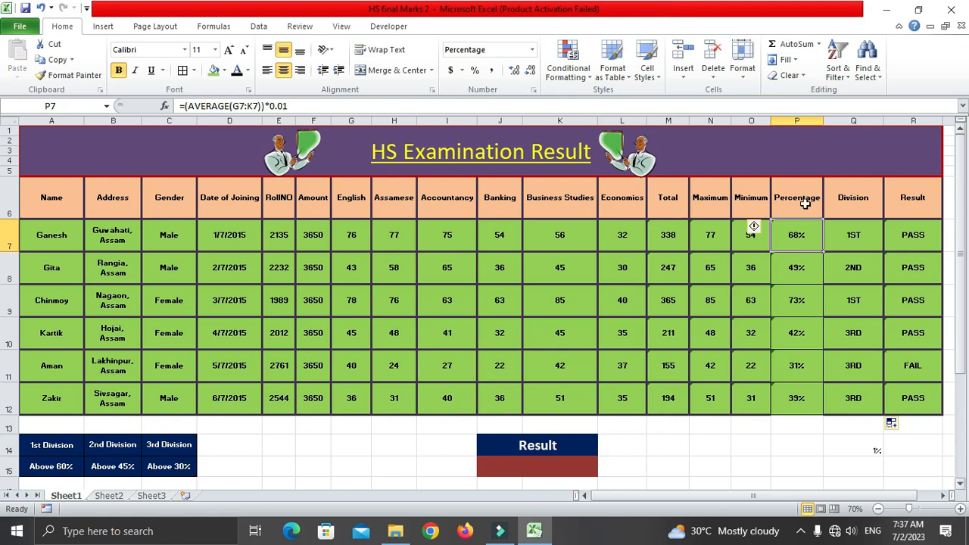
Step: Create a formula-based conditional formatting rule for A7:R12 with the formula =$R7=$J$15
left_click_drag(45, 231, 782, 387)
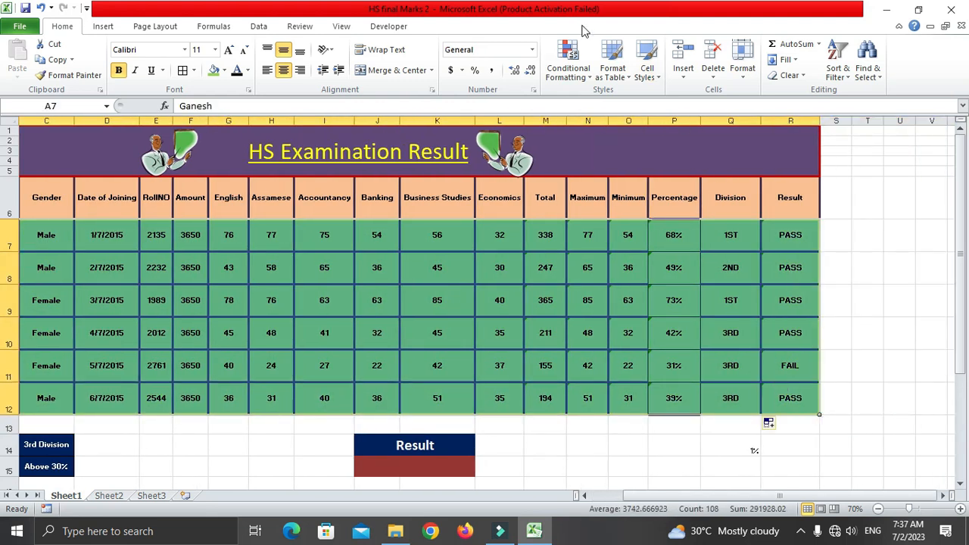
left_click(568, 65)
left_click(598, 496)
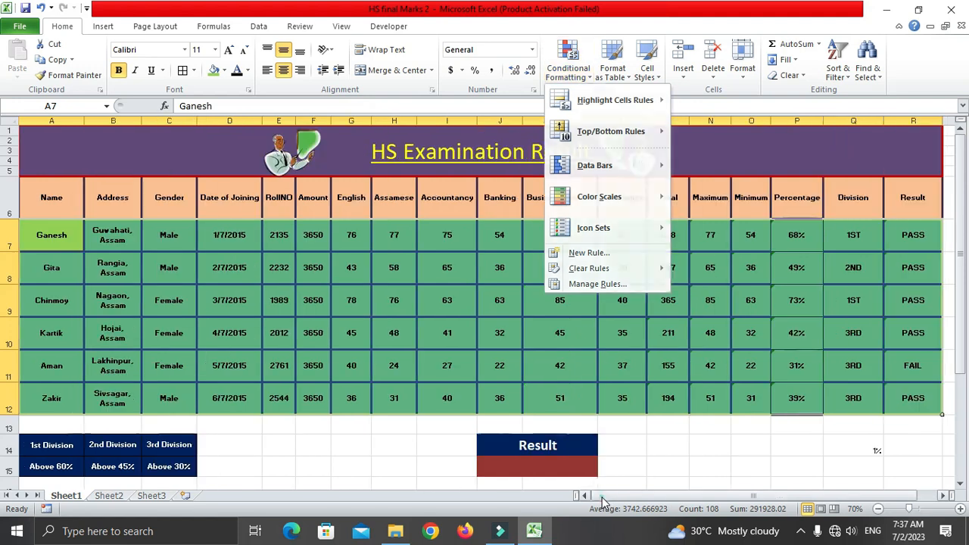
left_click(568, 65)
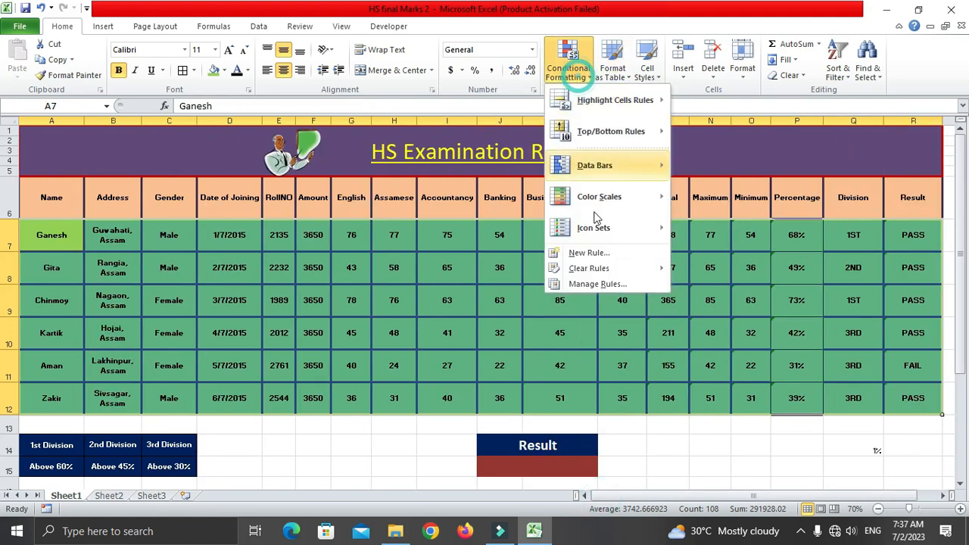
left_click(589, 253)
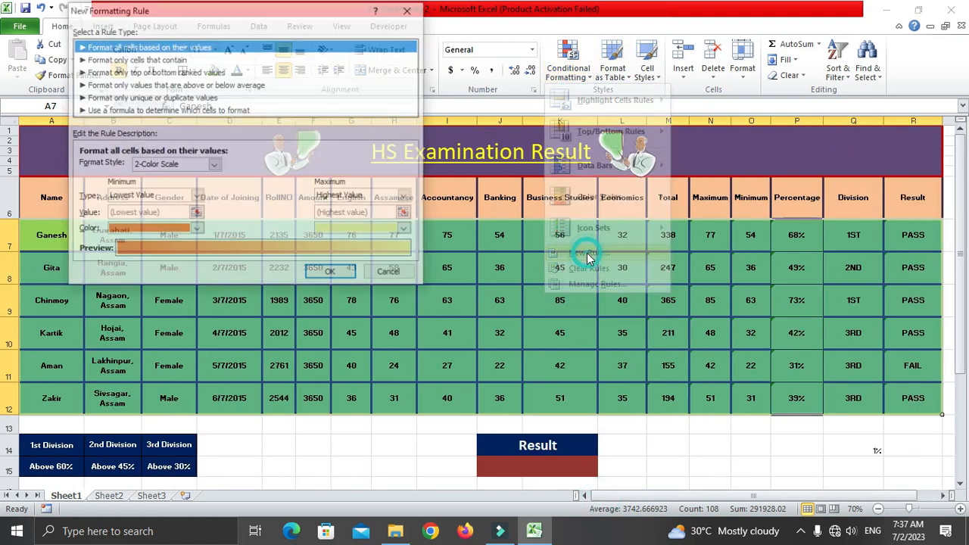
left_click(128, 112)
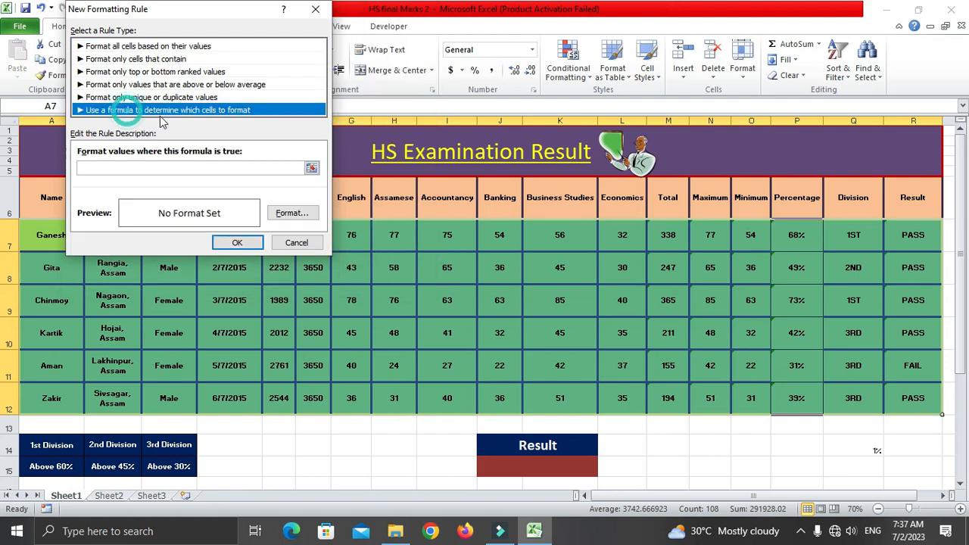
left_click(119, 168)
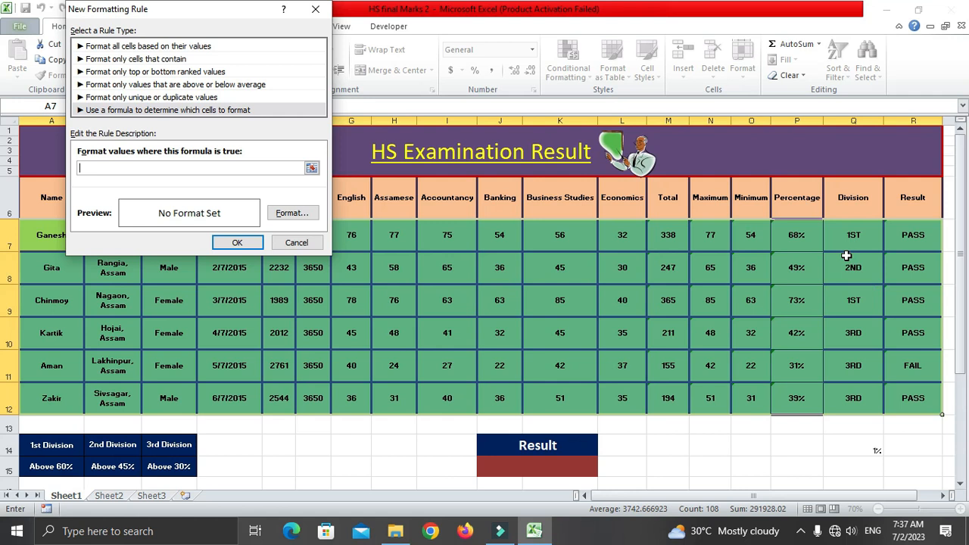
left_click(916, 235)
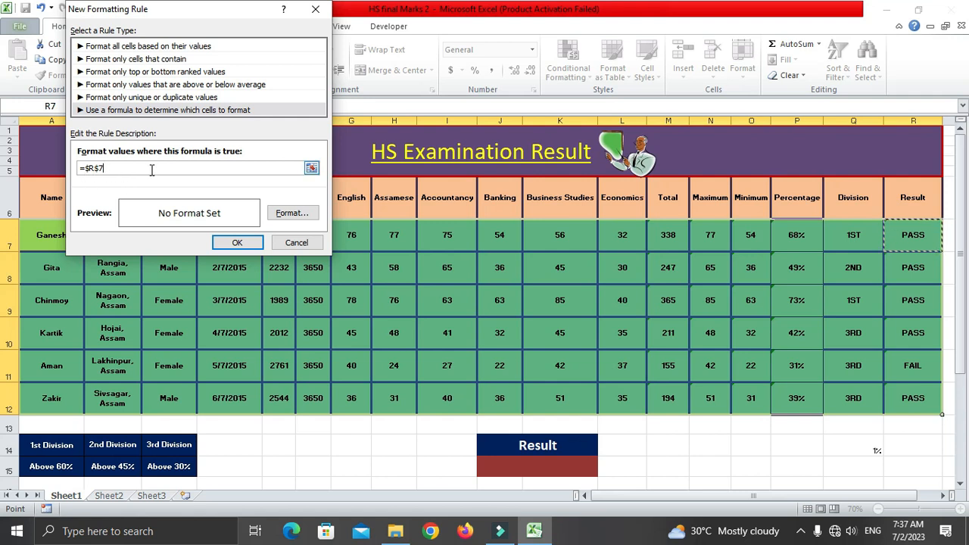
key("BackSpace")
key("BackSpace")
type("7=")
left_click(541, 464)
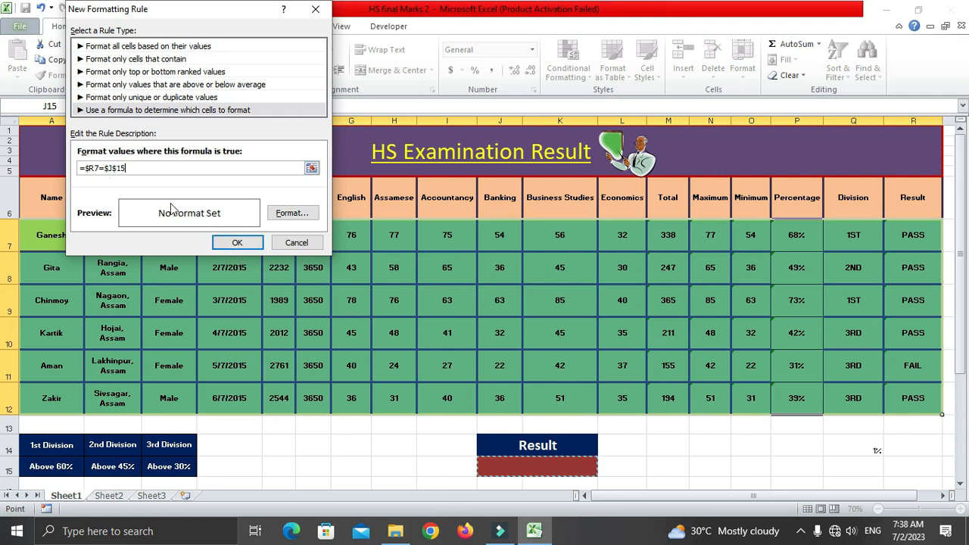
Step: Give the rule's format a light aqua fill and a red font colour
left_click(291, 214)
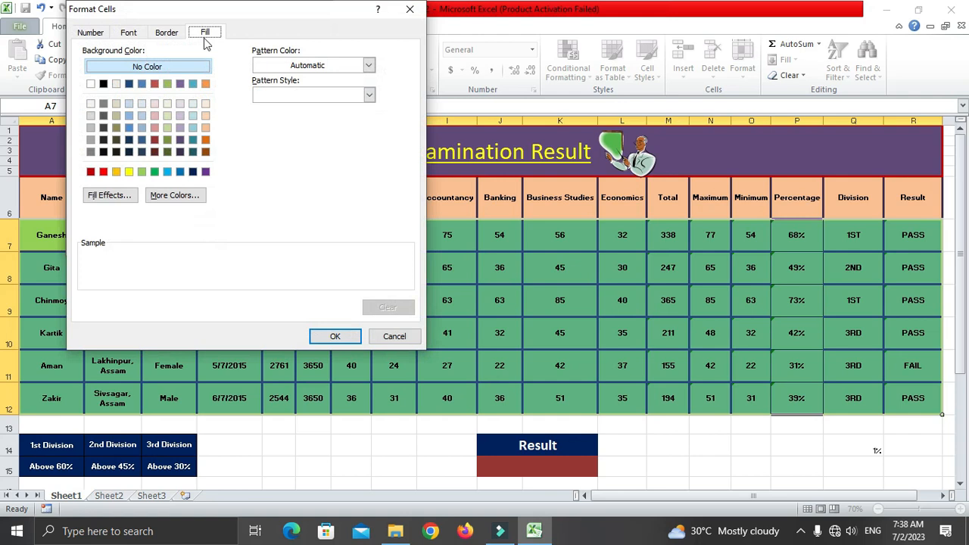
left_click(166, 35)
left_click(203, 33)
left_click(194, 115)
left_click(121, 35)
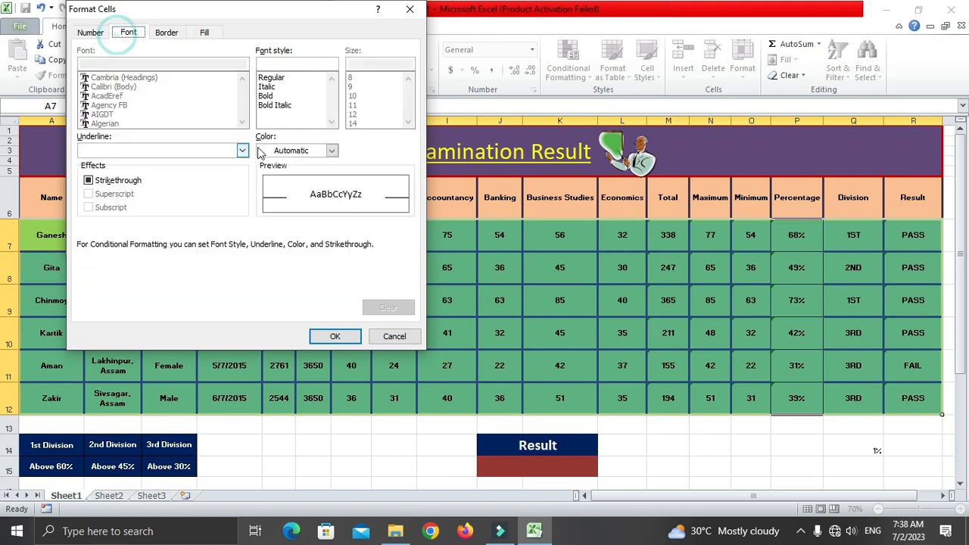
left_click(332, 151)
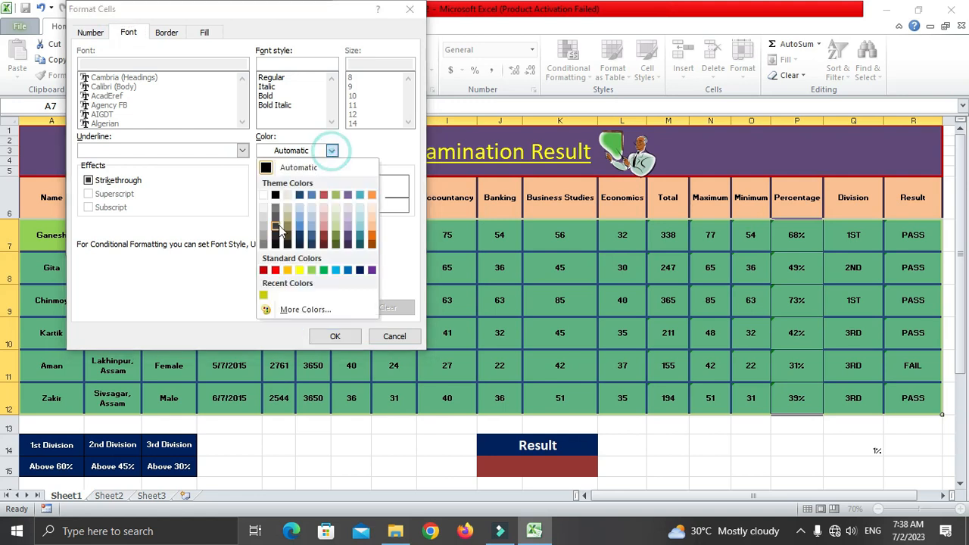
left_click(277, 271)
left_click(335, 337)
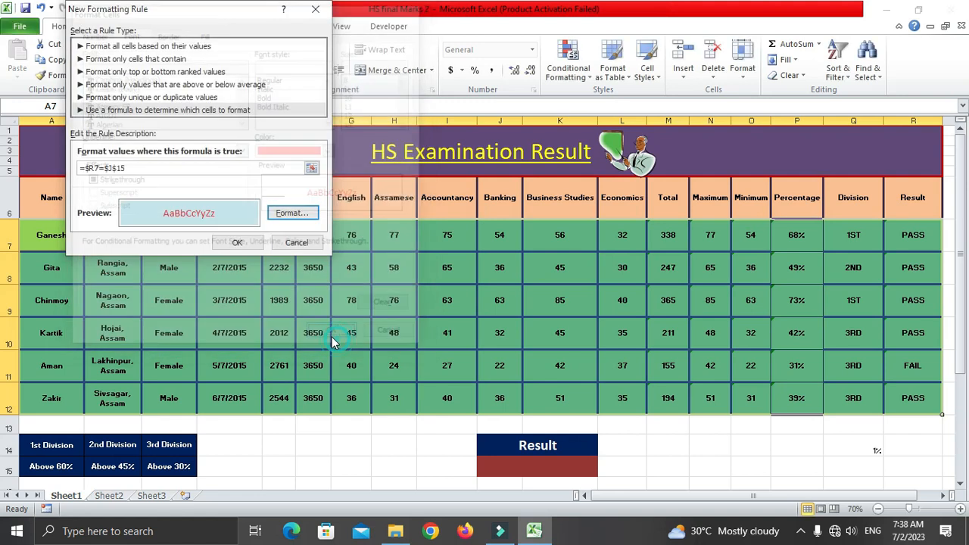
Step: Add a bold font style to the rule's format and apply the rule to the table rows
left_click(291, 213)
left_click(266, 96)
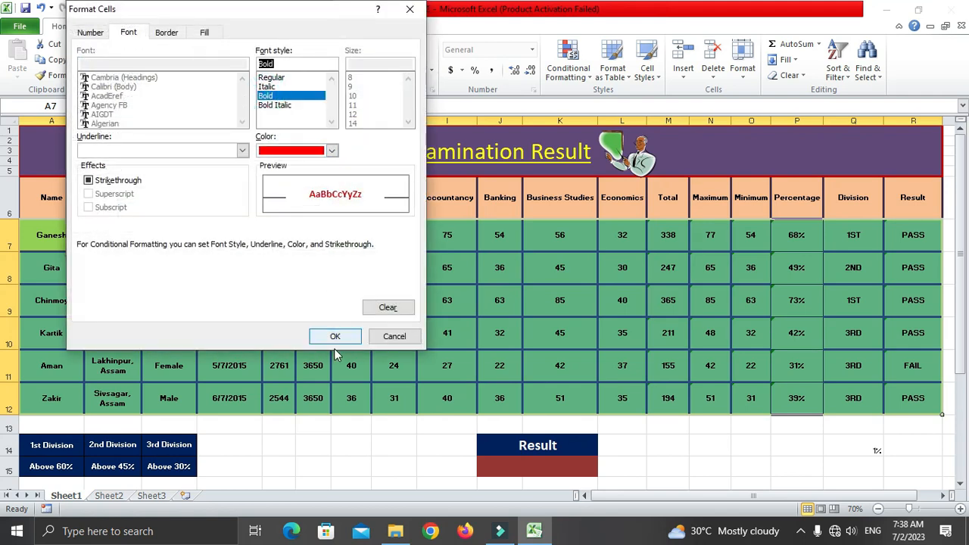
left_click(334, 336)
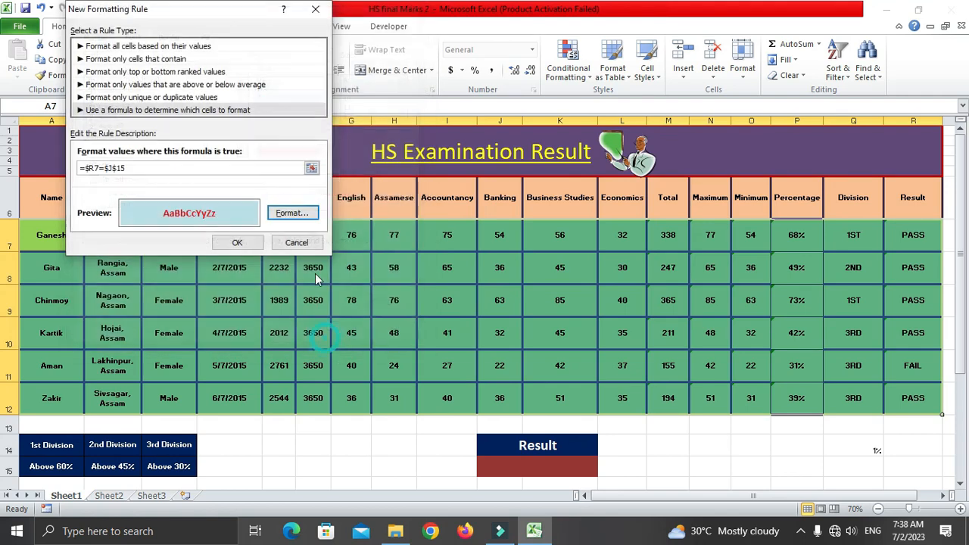
left_click(237, 243)
Step: Enter PASS in the merged cell J15 below the Result heading to test the row highlighting
left_click(552, 465)
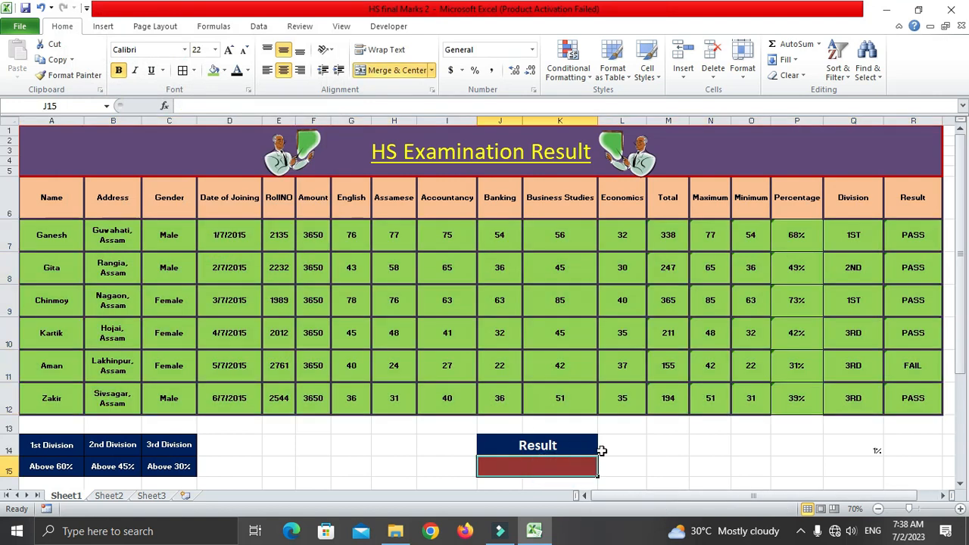
type("PASS")
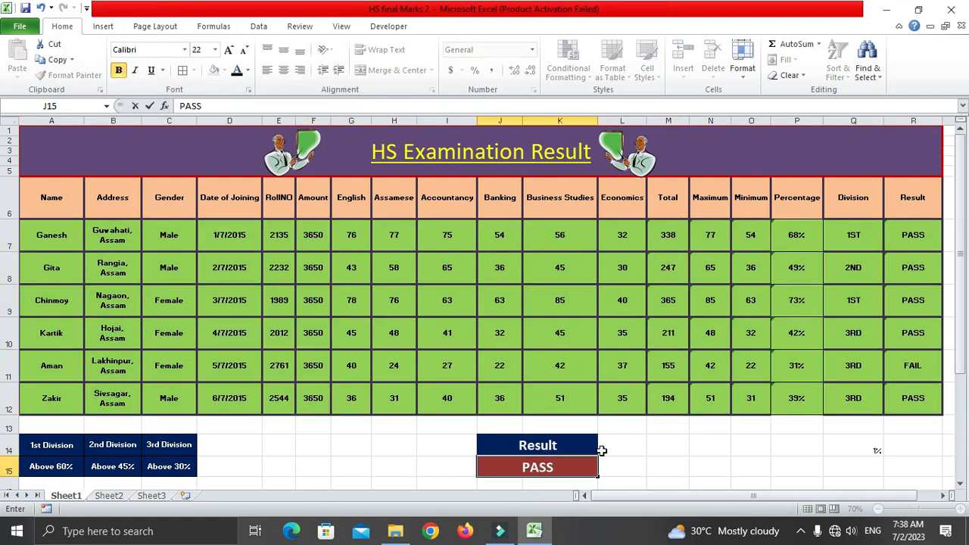
key("Return")
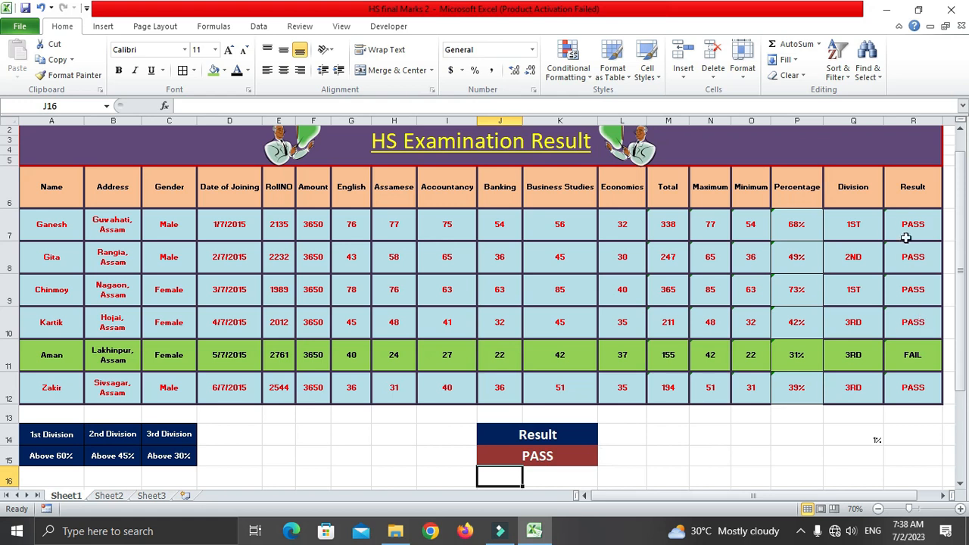
Step: Replace the entry in J15 below the Result heading with FAIL
left_click(553, 457)
key("BackSpace")
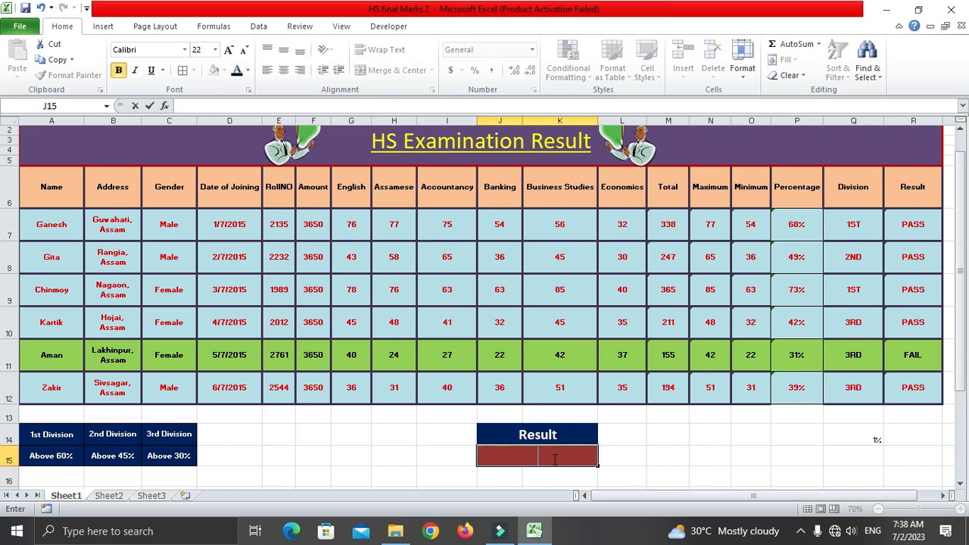
type("L")
key("Return")
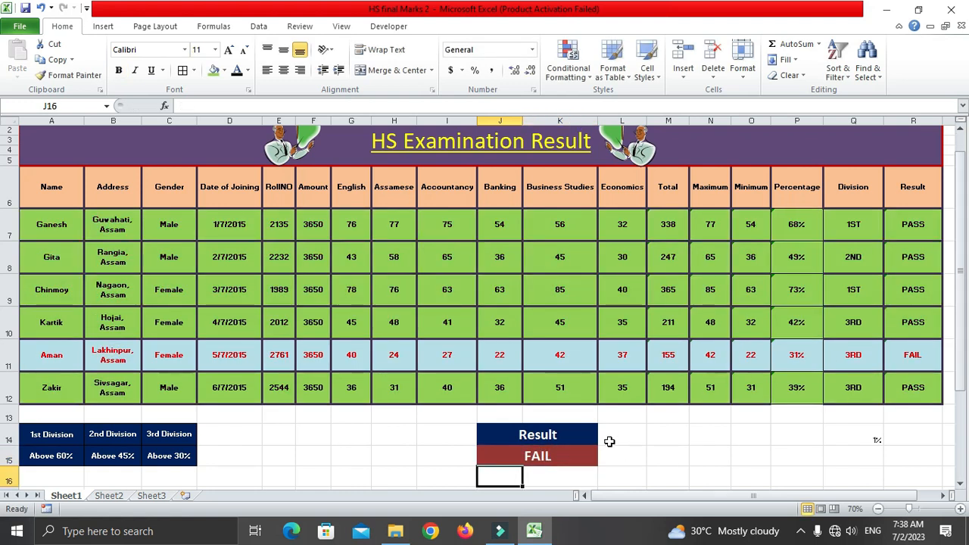
Step: Merge and center M14:O14, and do the same for M15:O15 beneath it
left_click_drag(549, 428, 553, 457)
left_click(551, 434)
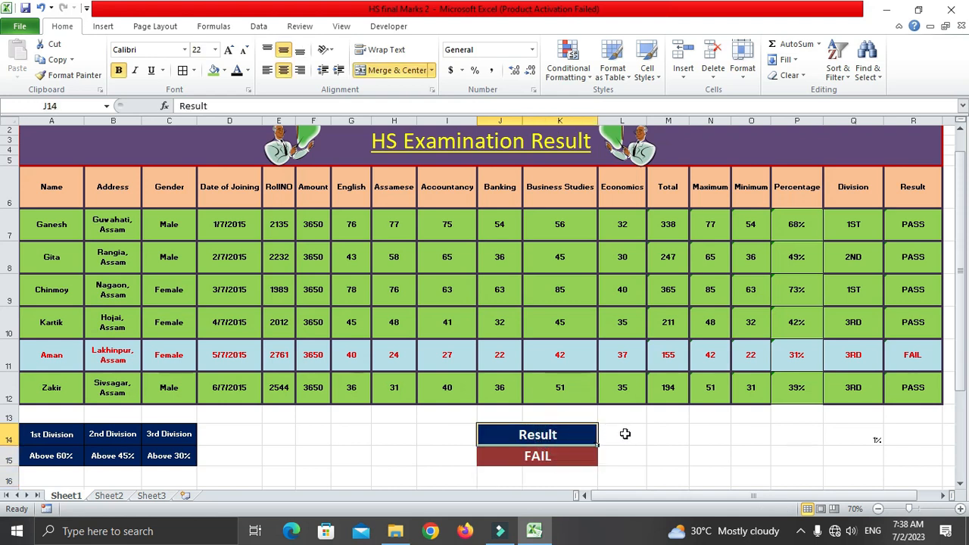
left_click(625, 434)
left_click_drag(651, 430, 737, 429)
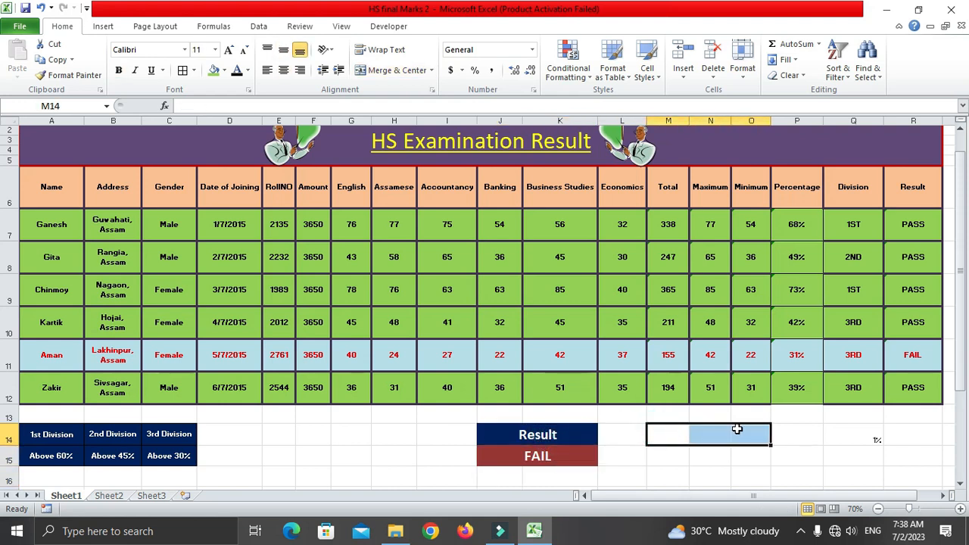
left_click(423, 70)
left_click_drag(660, 454, 758, 447)
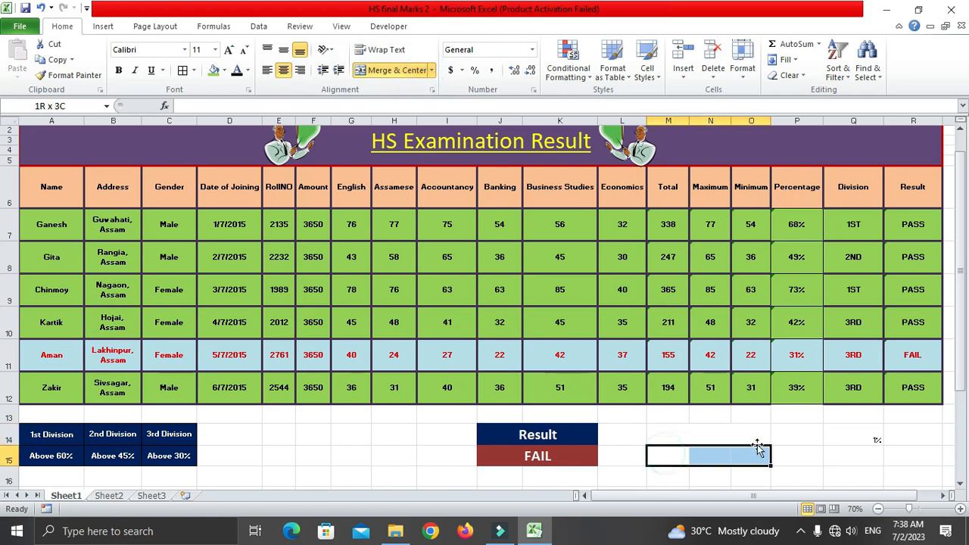
Step: Enter the heading DIVISION in the merged cell M14
left_click(697, 433)
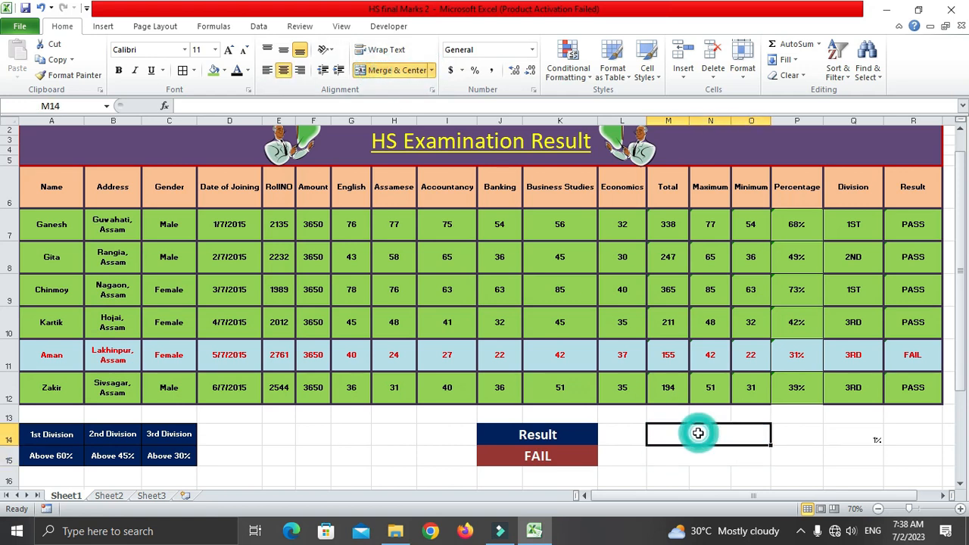
type("DIVISION")
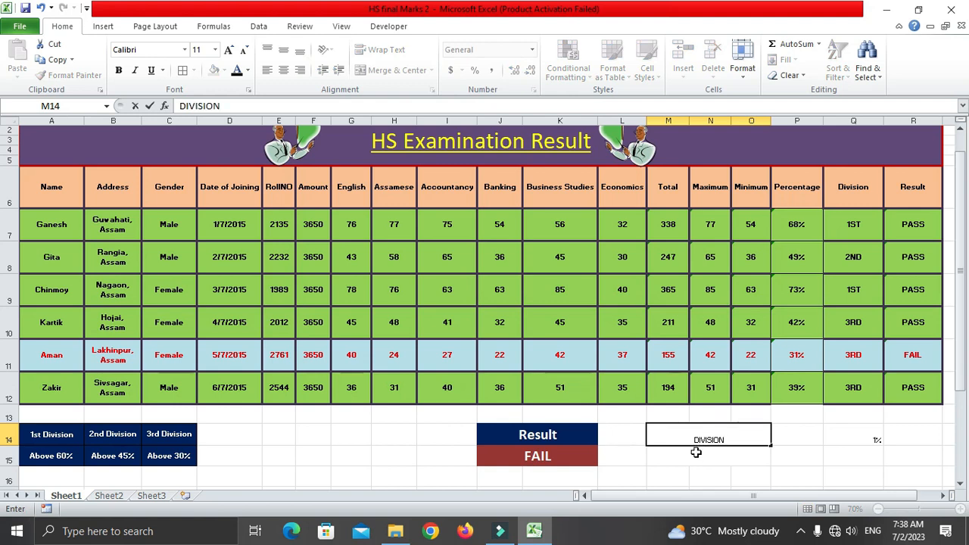
key("Return")
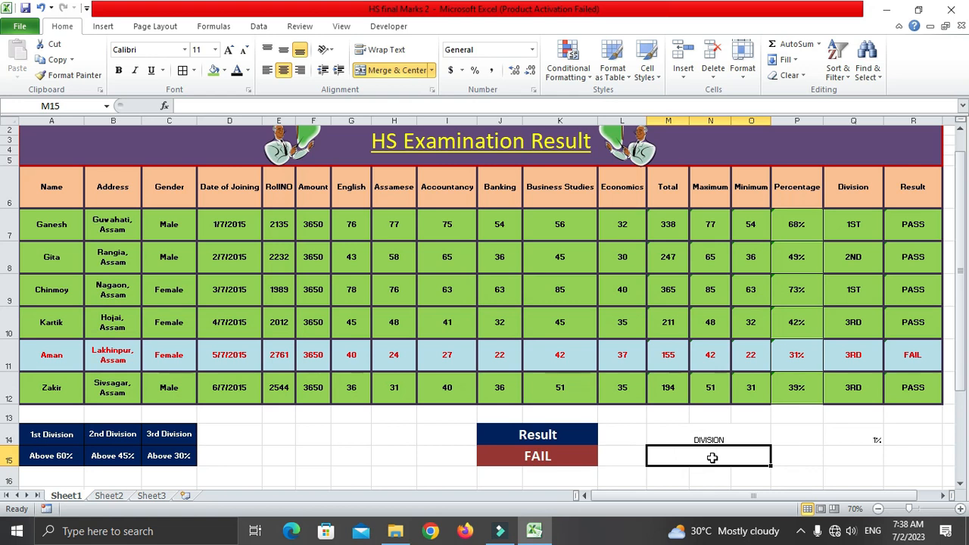
Step: Format the DIVISION heading in M14 with middle alignment, bold text, a light green fill and font size 20
left_click(707, 438)
left_click(283, 50)
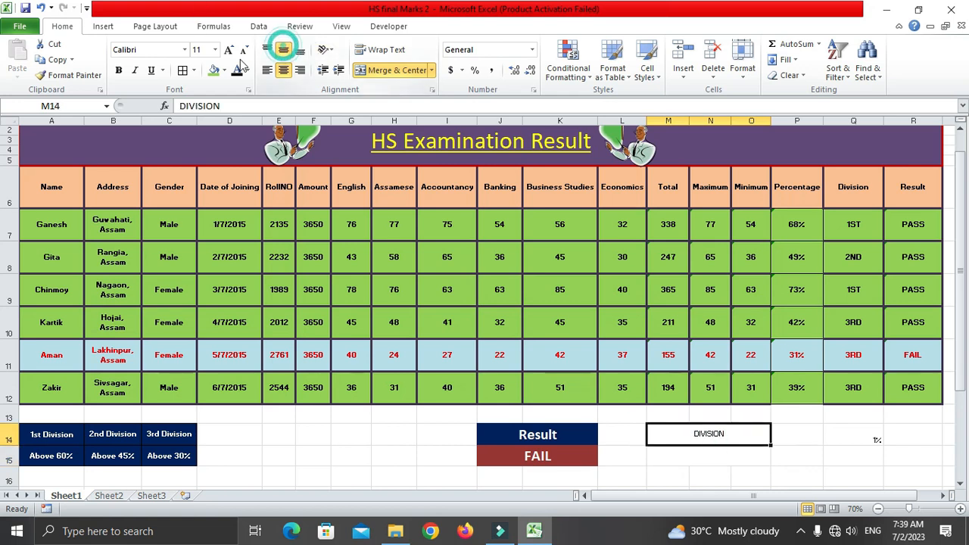
left_click(118, 70)
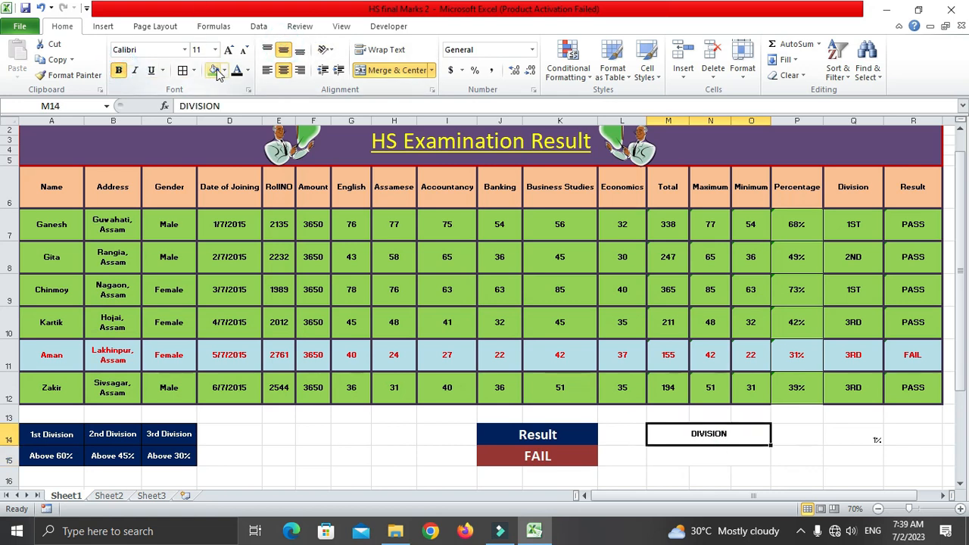
left_click(216, 71)
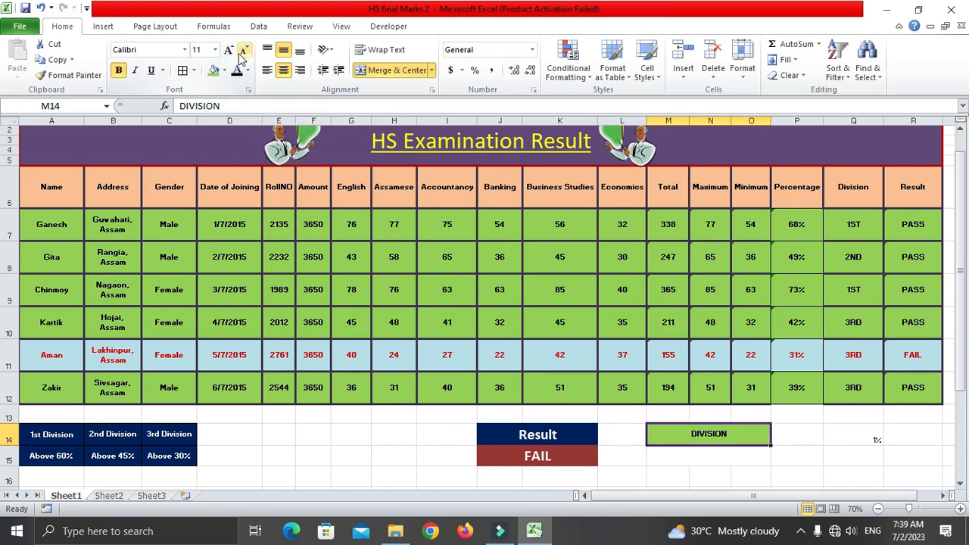
left_click(231, 49)
left_click(231, 49)
left_click(231, 49)
left_click(231, 48)
left_click(230, 48)
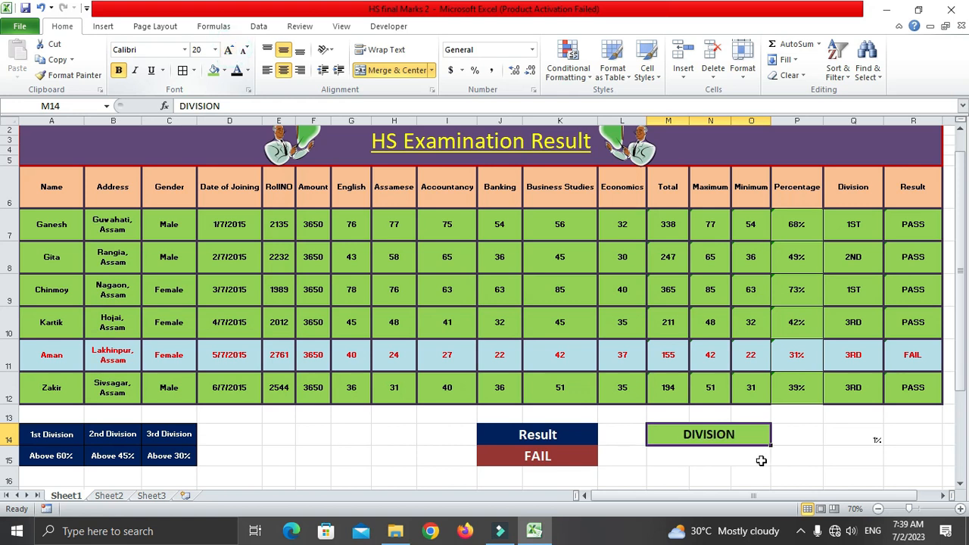
Step: Fill the merged cell M15 below the DIVISION heading with light orange
left_click(761, 460)
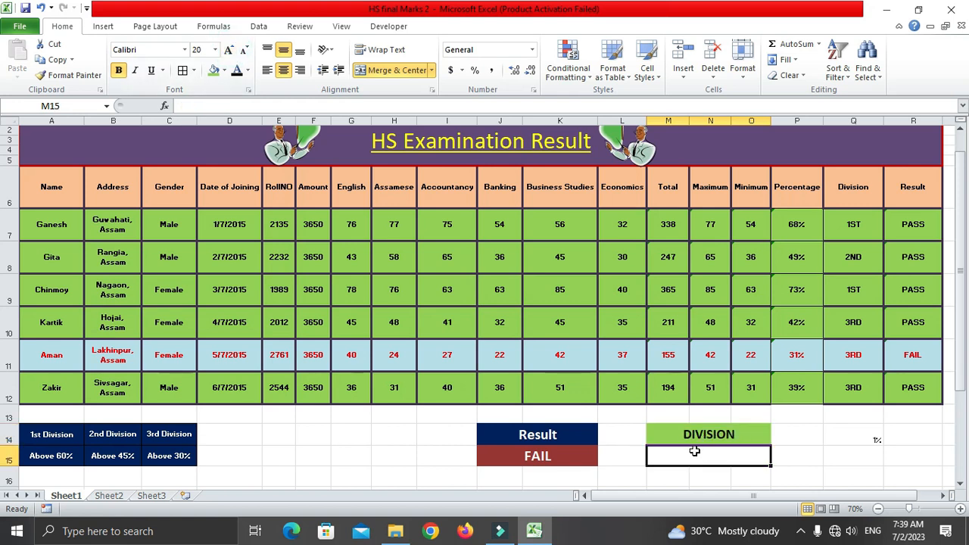
left_click(226, 70)
left_click(321, 123)
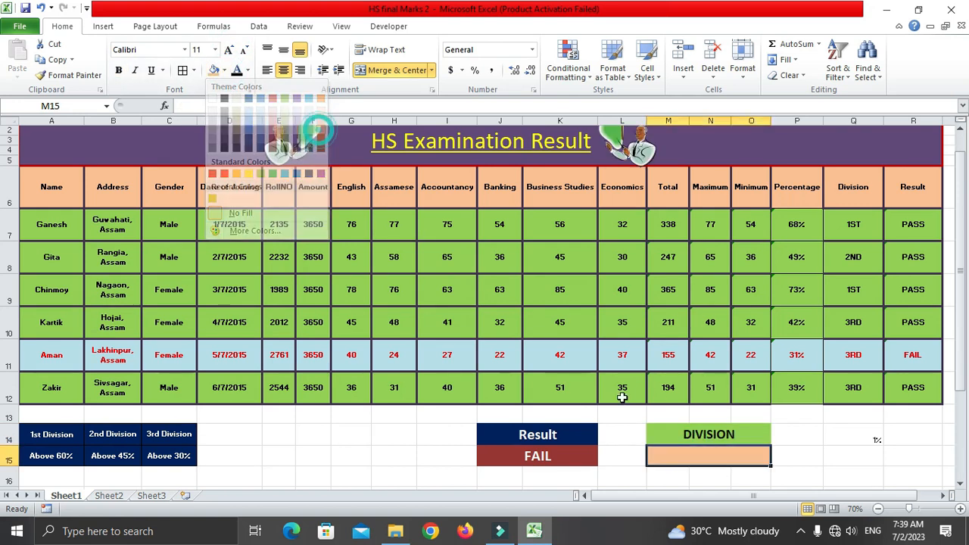
Step: Add a formula-based conditional formatting rule to A7:R12 with the formula =$Q7=$M$15
left_click_drag(75, 217, 919, 379)
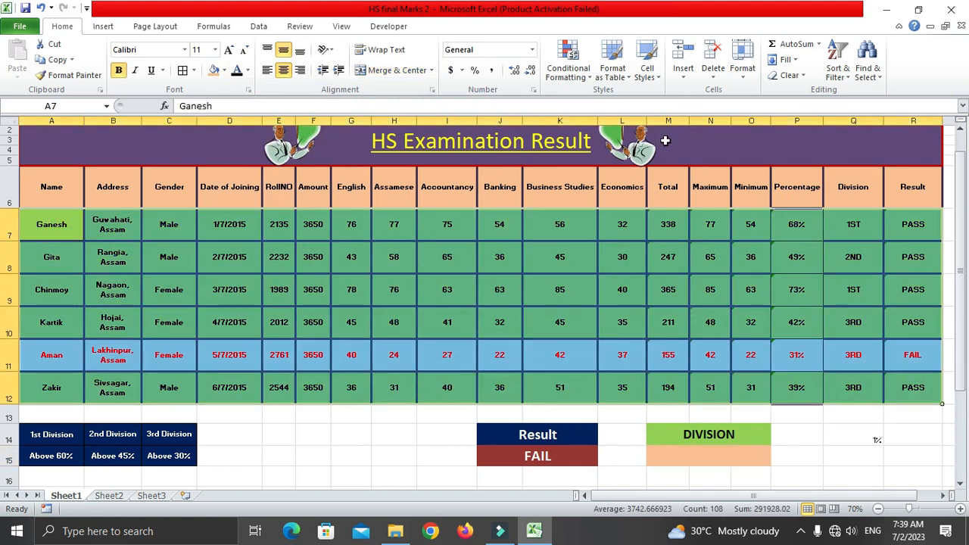
left_click(568, 64)
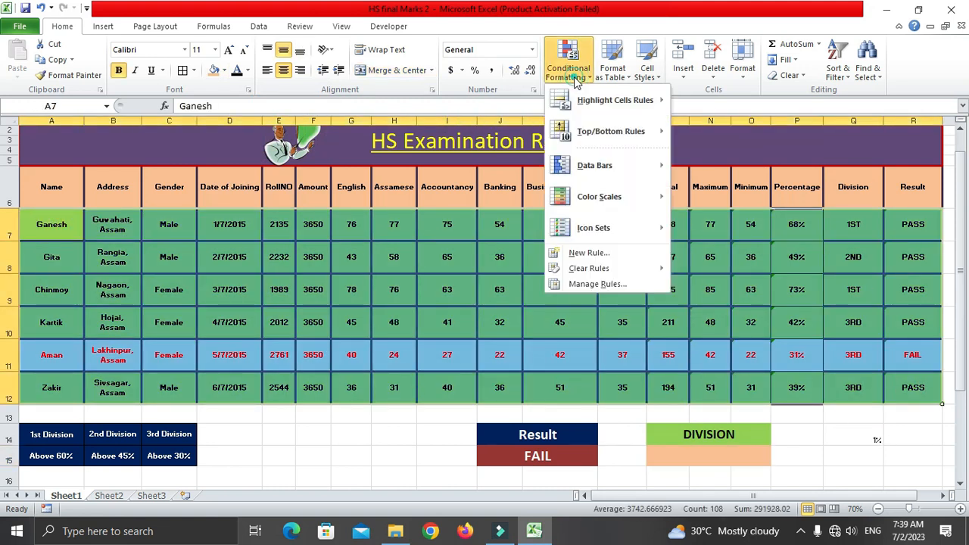
left_click(592, 256)
left_click(92, 110)
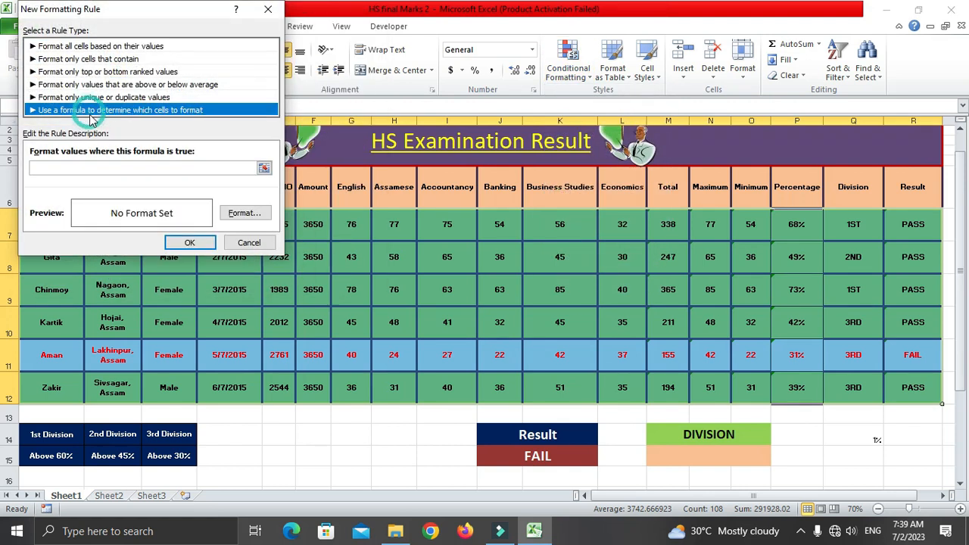
left_click(81, 164)
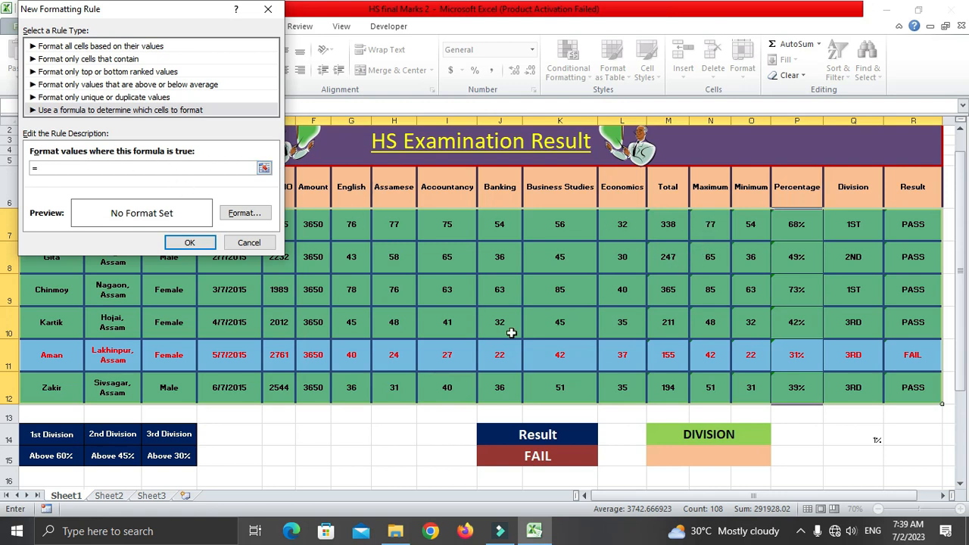
left_click(859, 235)
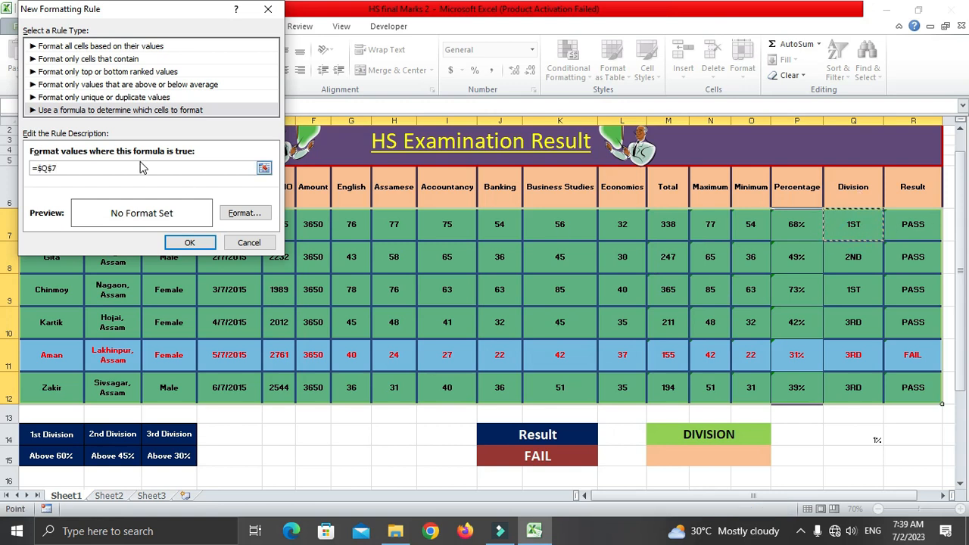
key("F4")
key("F4")
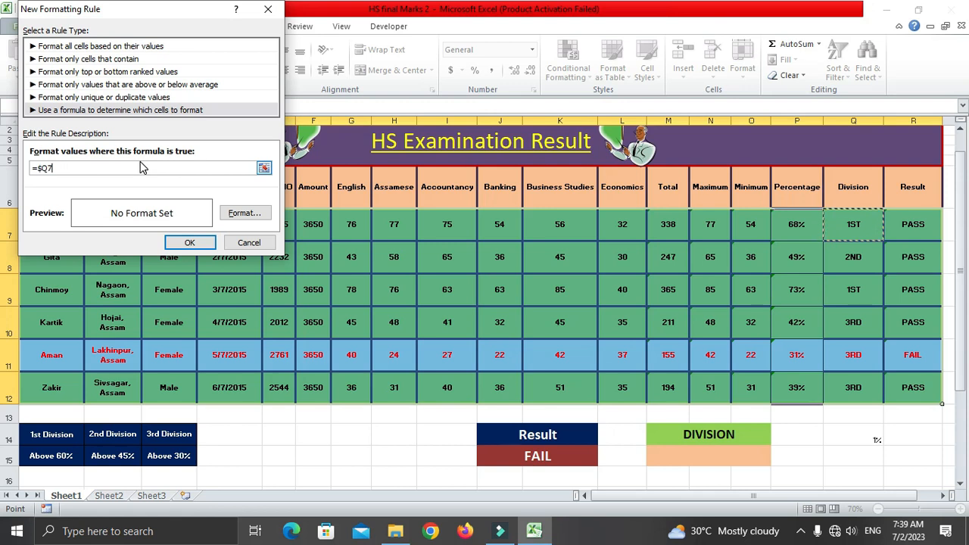
type("=")
left_click(742, 460)
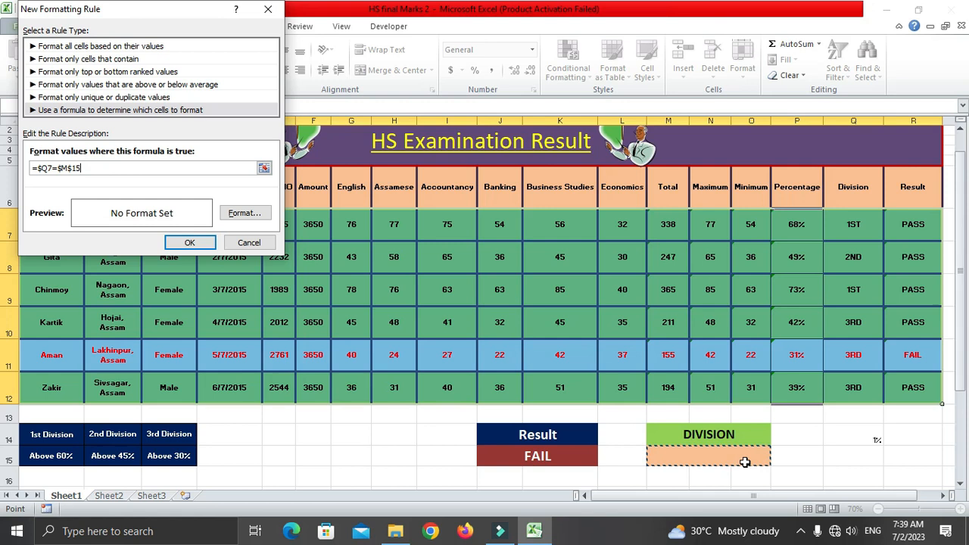
Step: Give the division rule a light red fill with white bold text and apply it
left_click(245, 213)
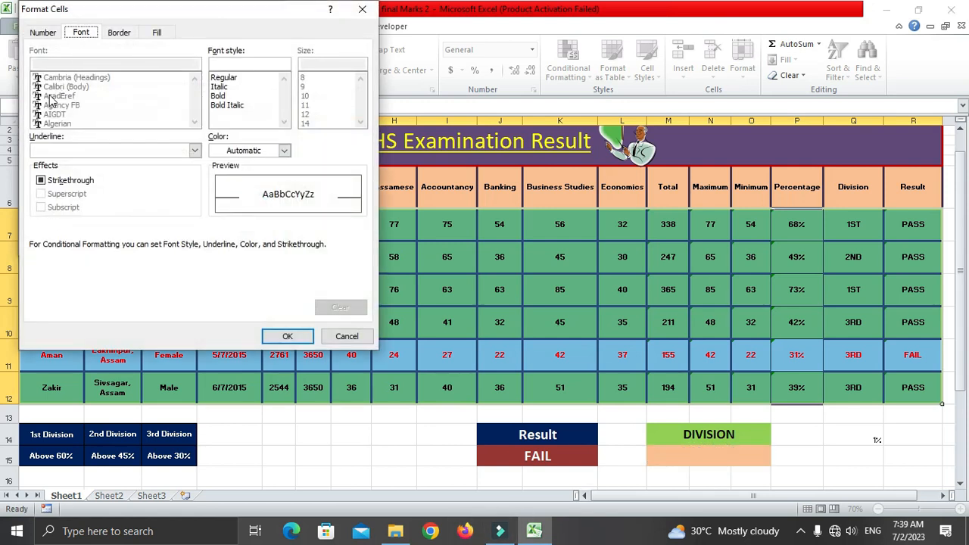
left_click(157, 33)
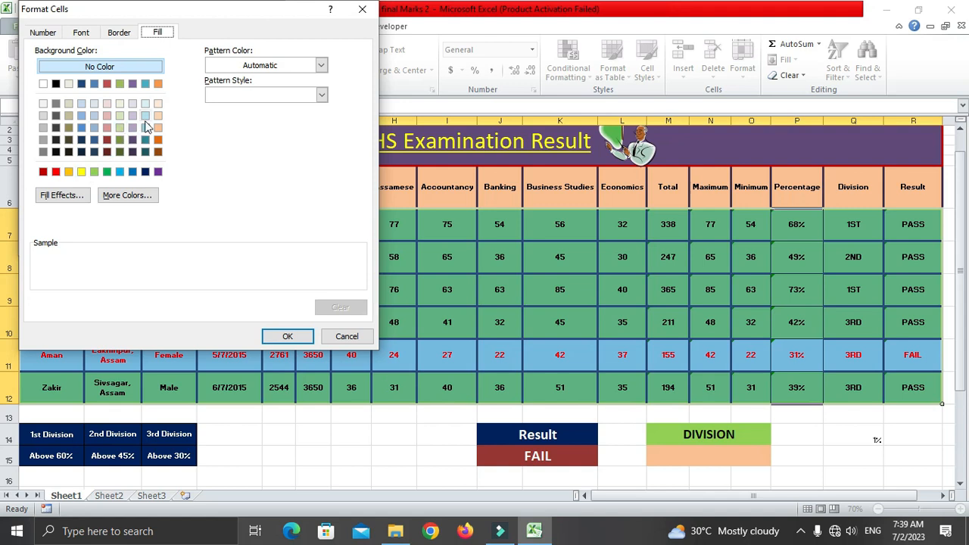
left_click(107, 115)
left_click(81, 32)
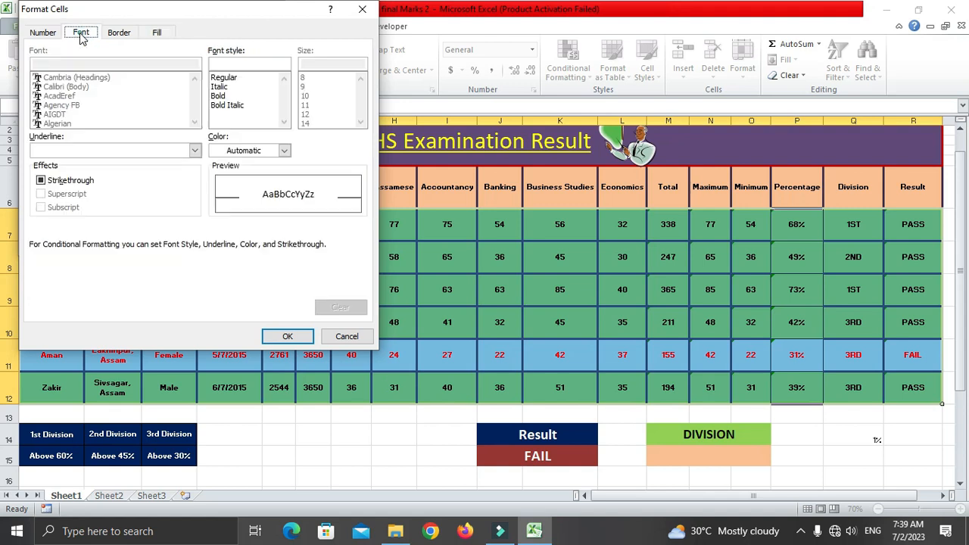
left_click(284, 150)
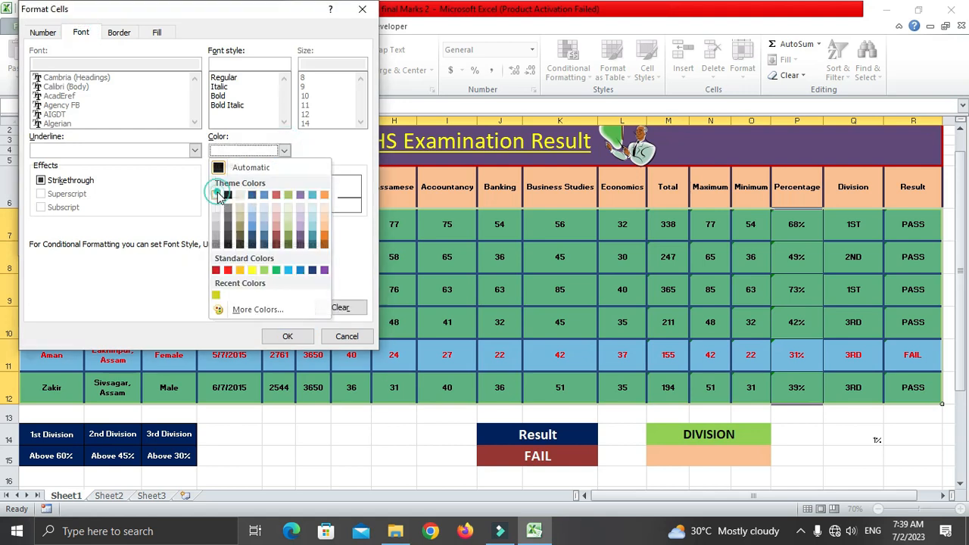
left_click(216, 195)
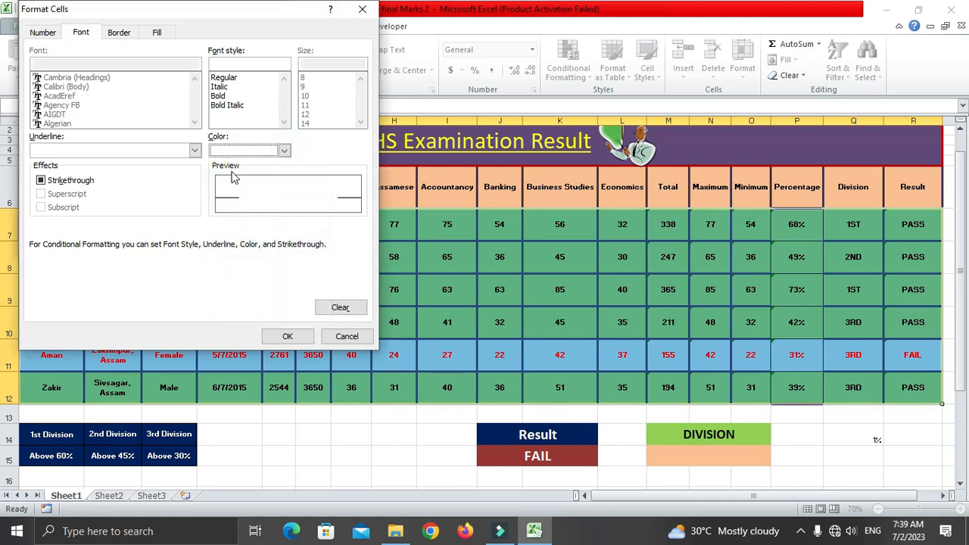
left_click(224, 95)
left_click(289, 335)
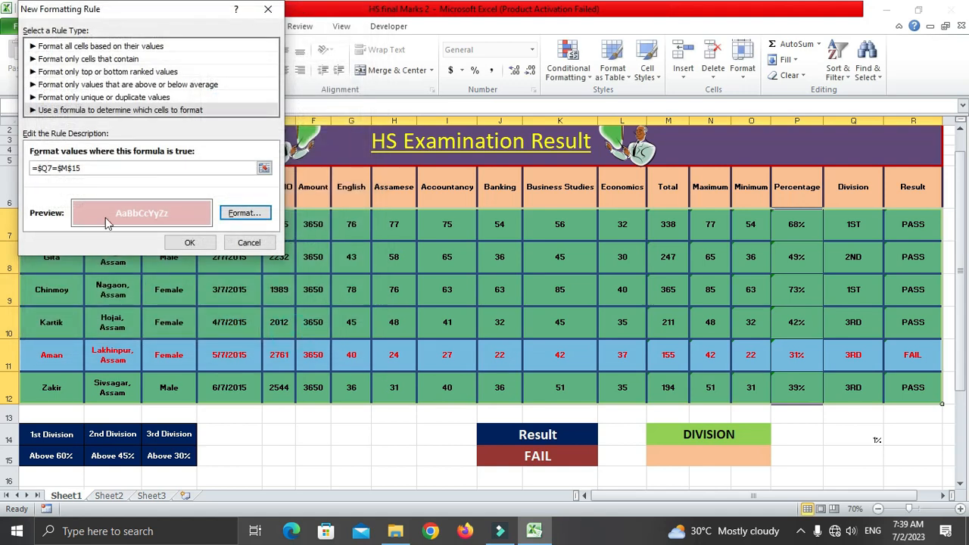
left_click(189, 243)
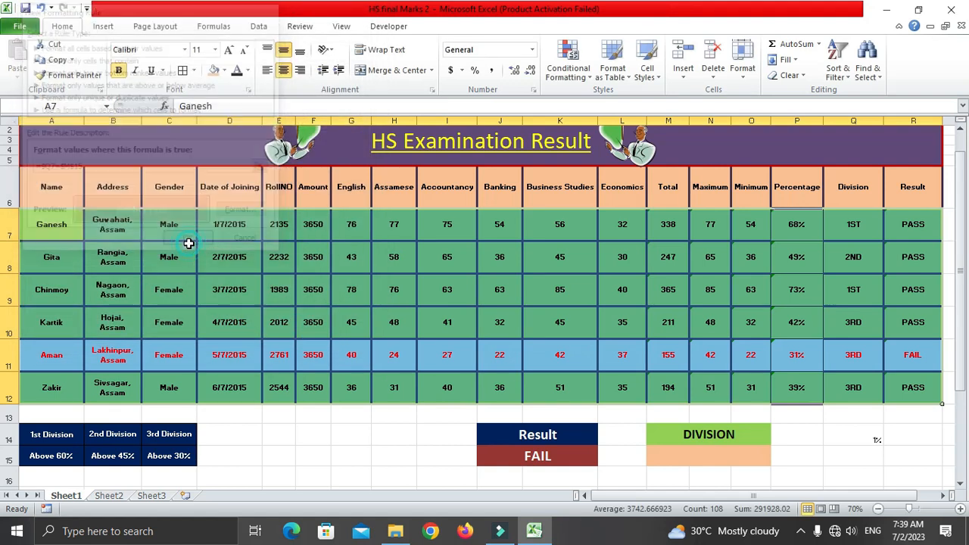
Step: Clear the value FAIL from J15 below the Result heading
left_click(724, 459)
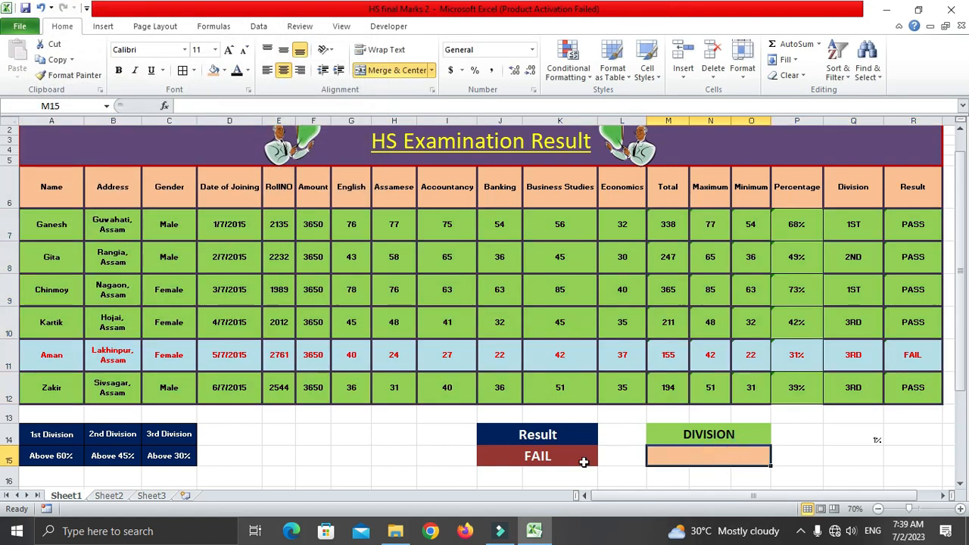
left_click(558, 454)
key("BackSpace")
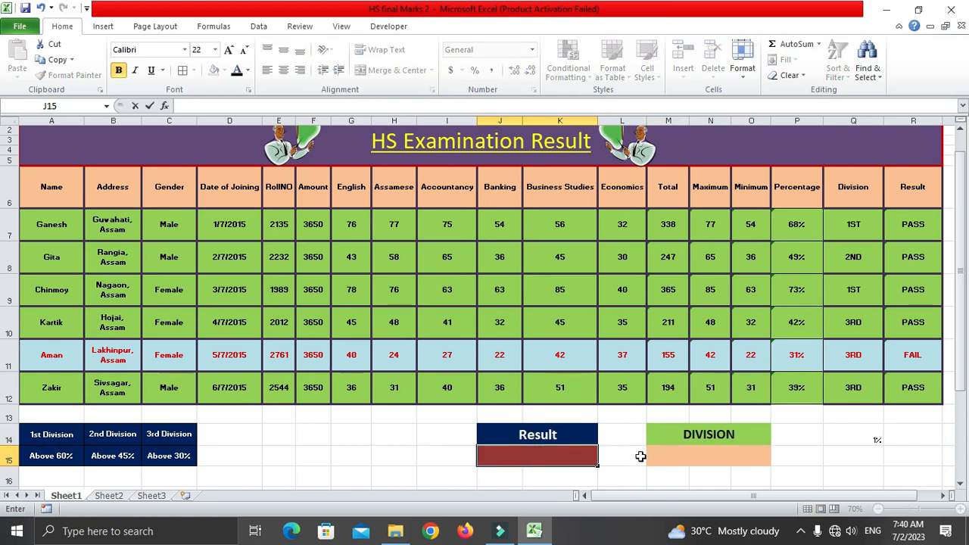
left_click(643, 454)
Step: Enter 1ST in M15 below the DIVISION heading and format it bold, size 20 and middle-aligned
left_click(694, 455)
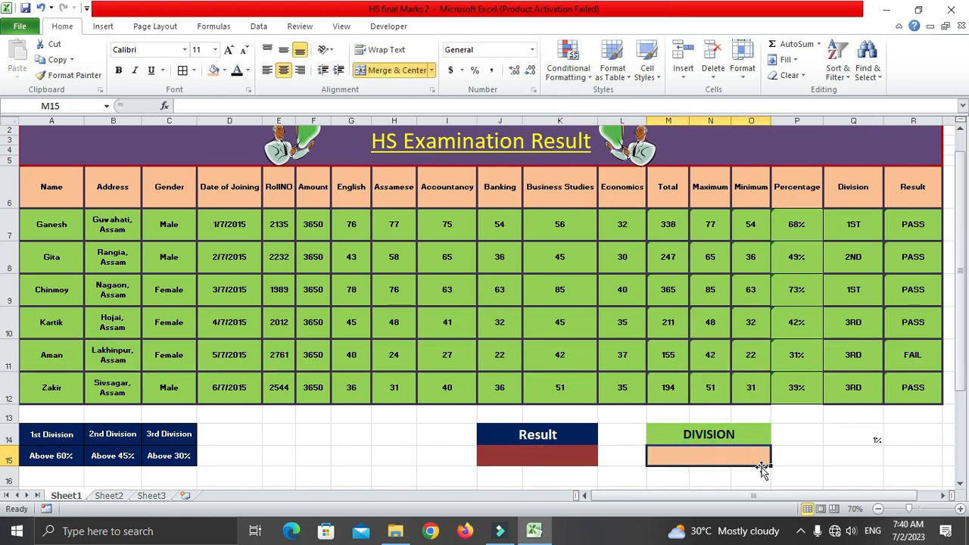
type("1ST")
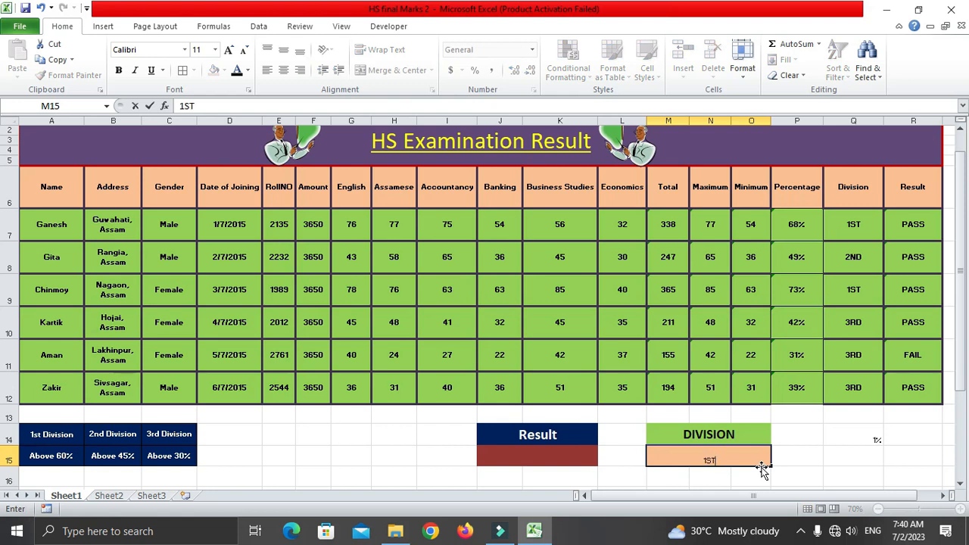
key("Return")
left_click(725, 460)
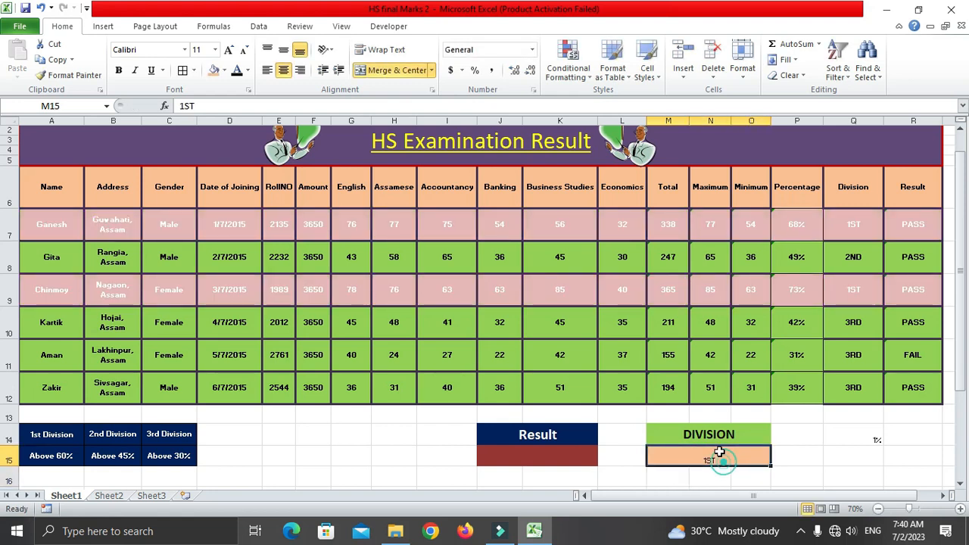
left_click(118, 70)
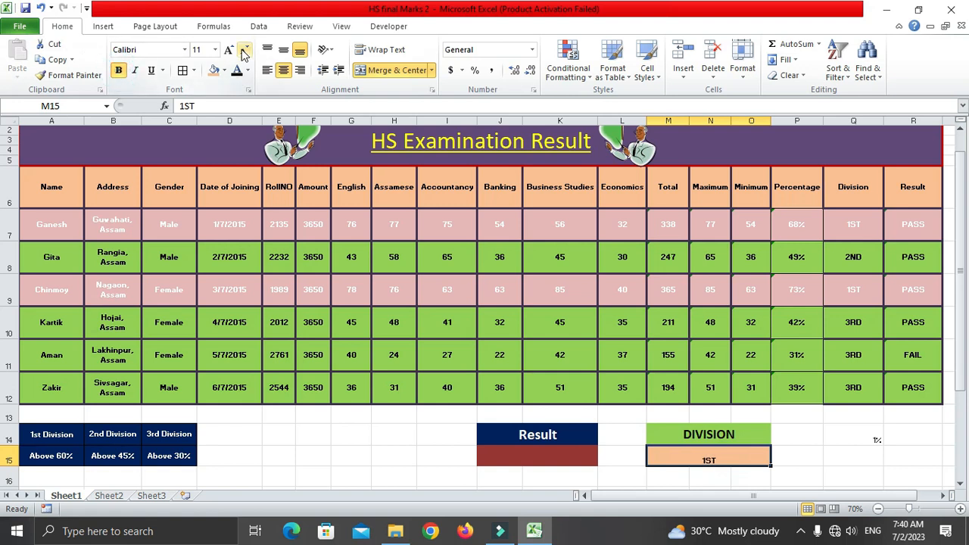
left_click(233, 53)
left_click(233, 52)
left_click(233, 52)
left_click(233, 53)
left_click(233, 52)
left_click(283, 50)
Step: Change the division criterion in M15 to 2ND
left_click(766, 459)
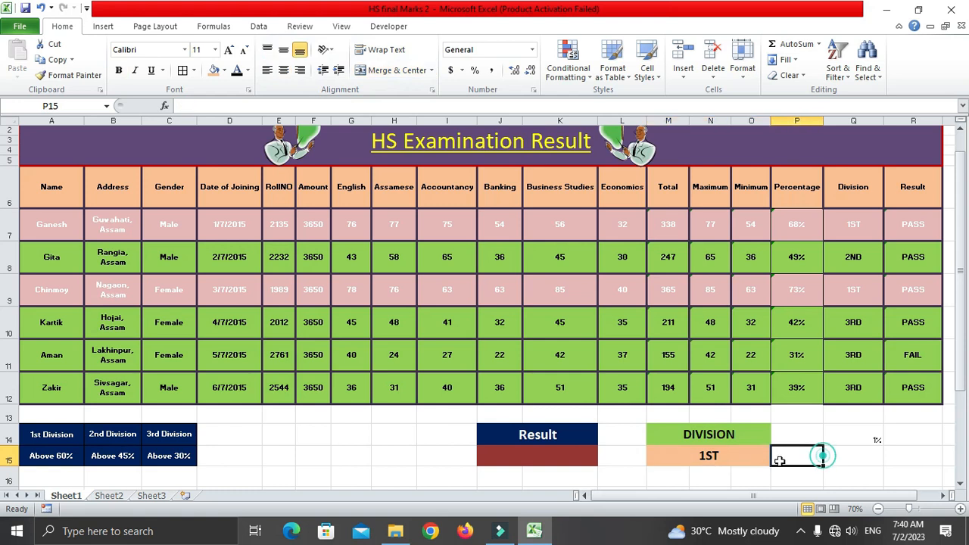
key("BackSpace")
type("2ND")
key("Return")
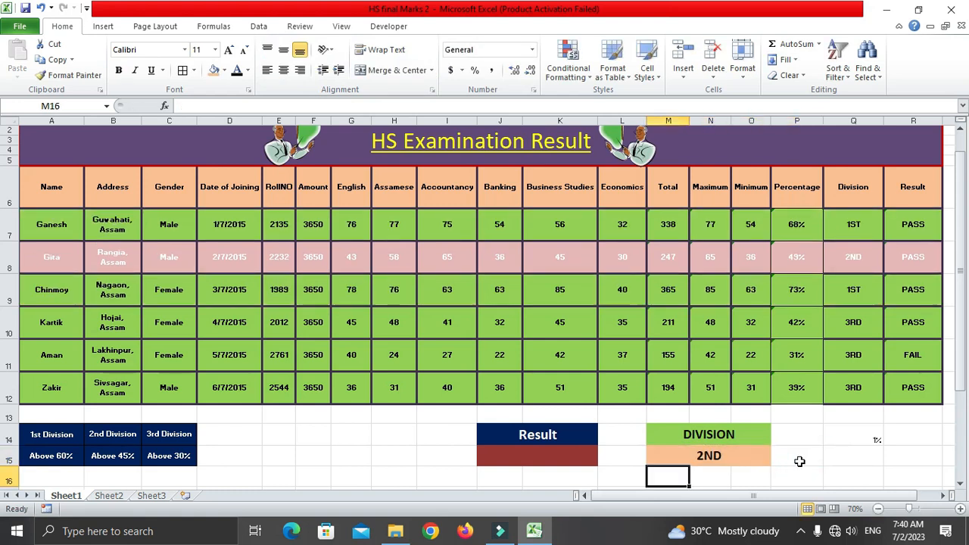
Step: Change the division criterion in M15 to 3RD
left_click(735, 449)
key("BackSpace")
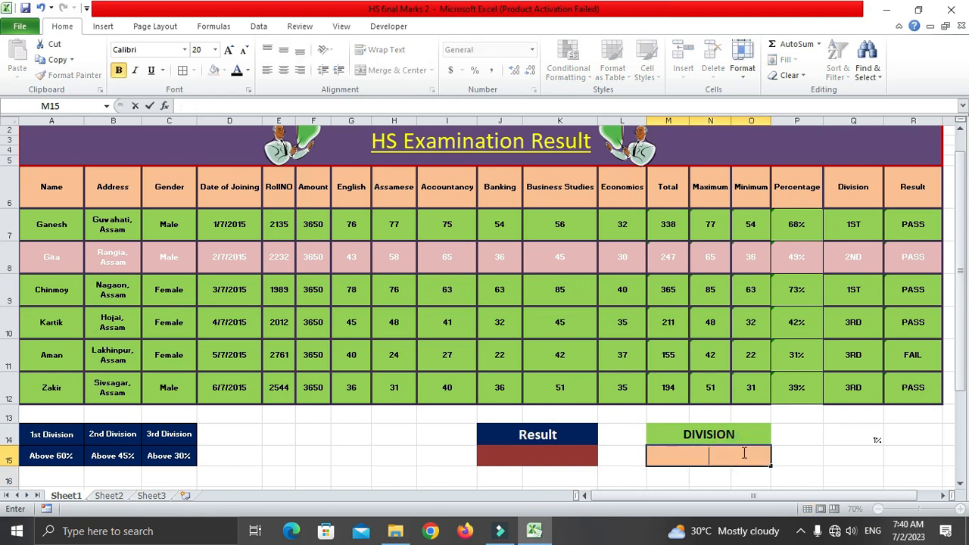
type("3RD")
key("Return")
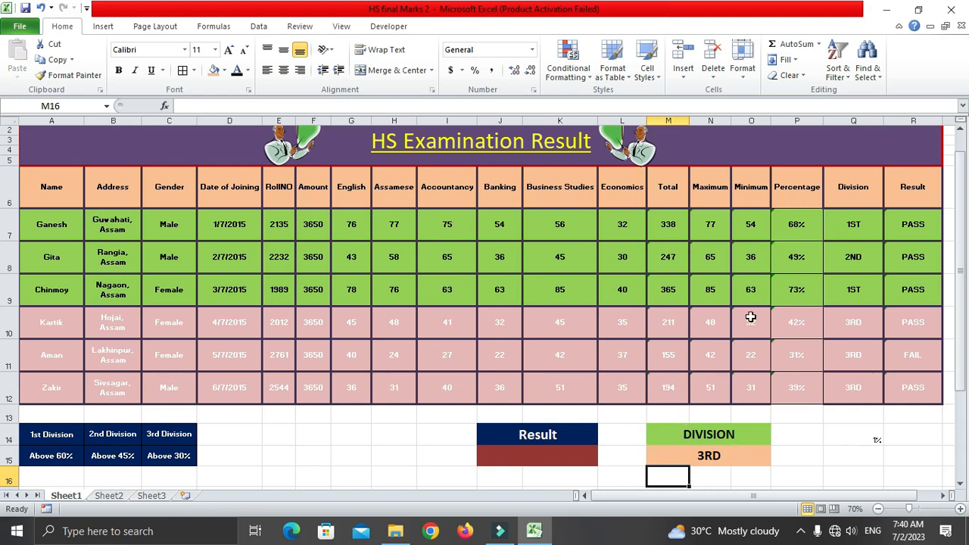
left_click(57, 218)
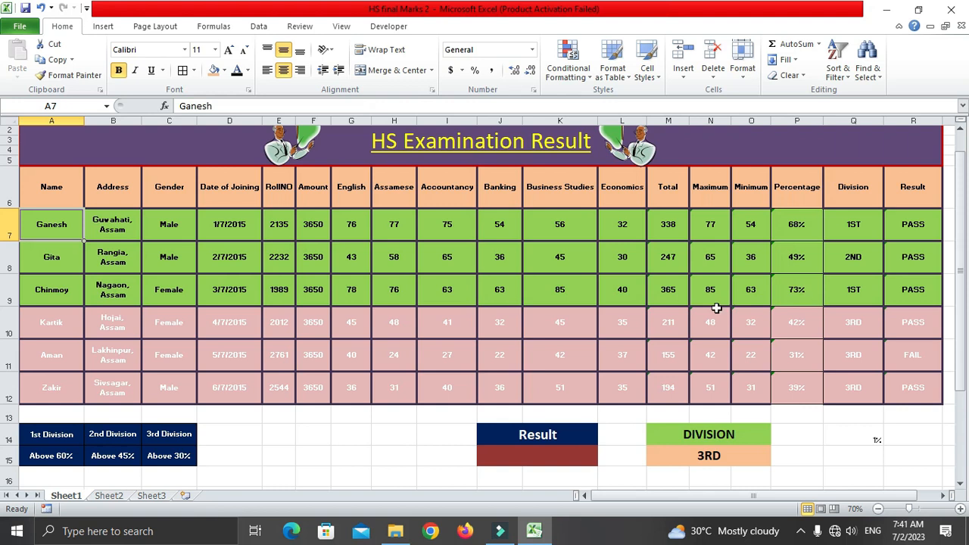
Step: Enter FAIL as the result criterion in J15 below the Result heading
left_click(548, 459)
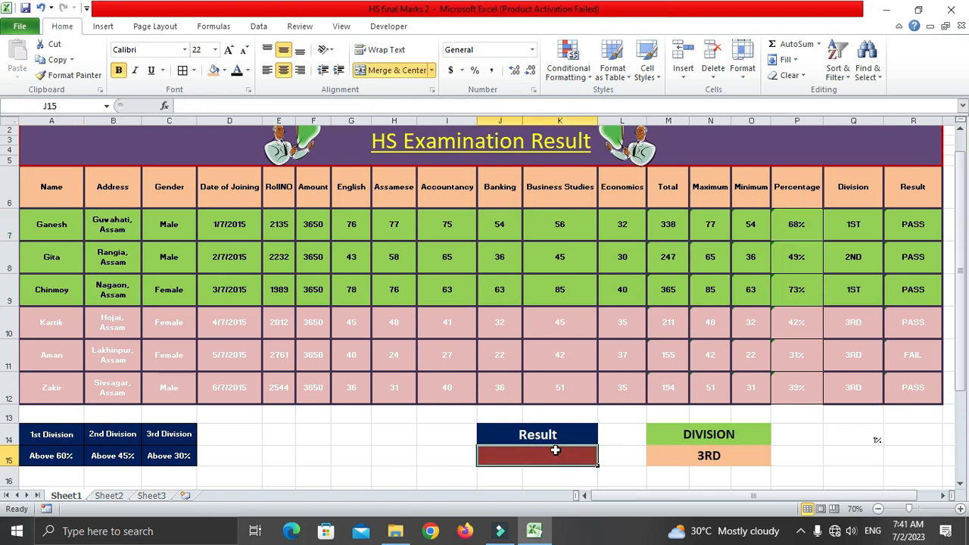
type("PASS")
key("BackSpace")
key("BackSpace")
key("BackSpace")
key("BackSpace")
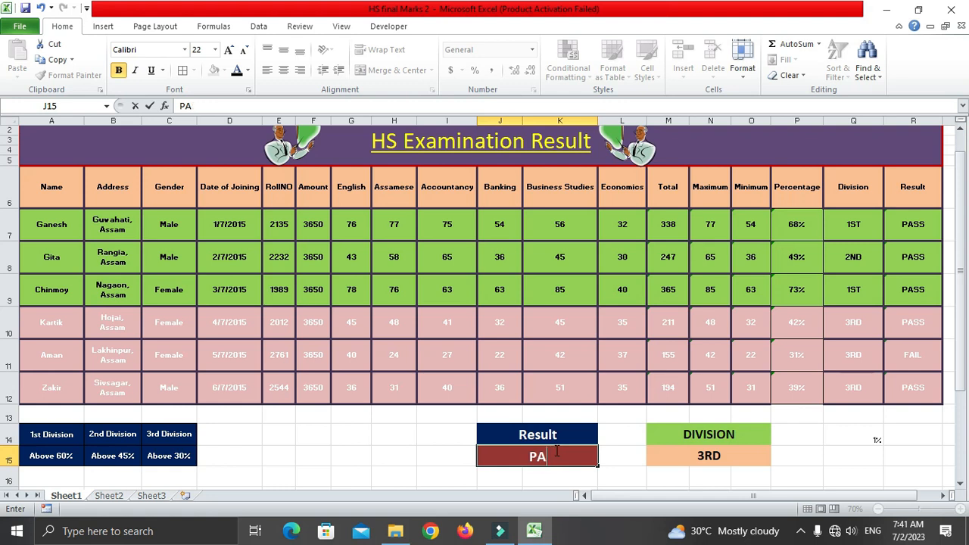
type("FAIL")
key("Return")
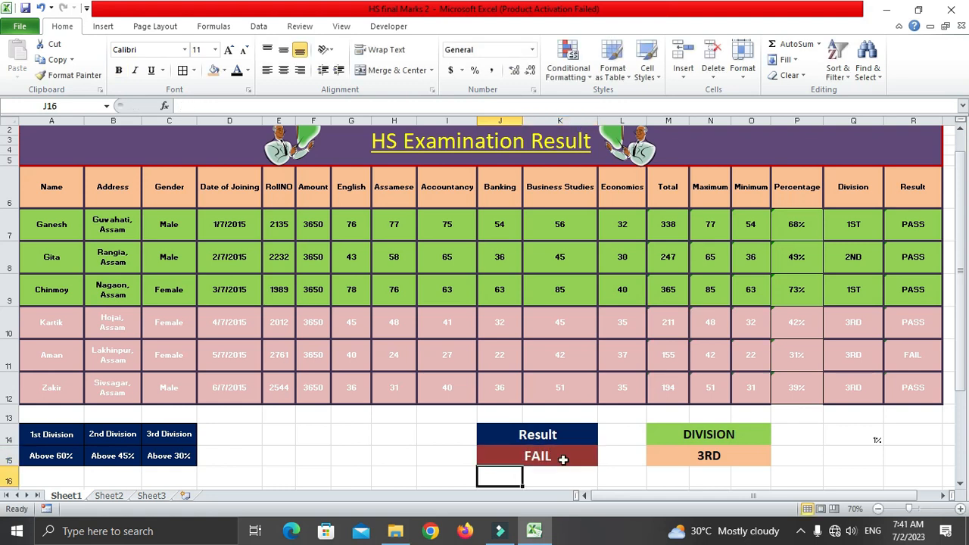
left_click(555, 452)
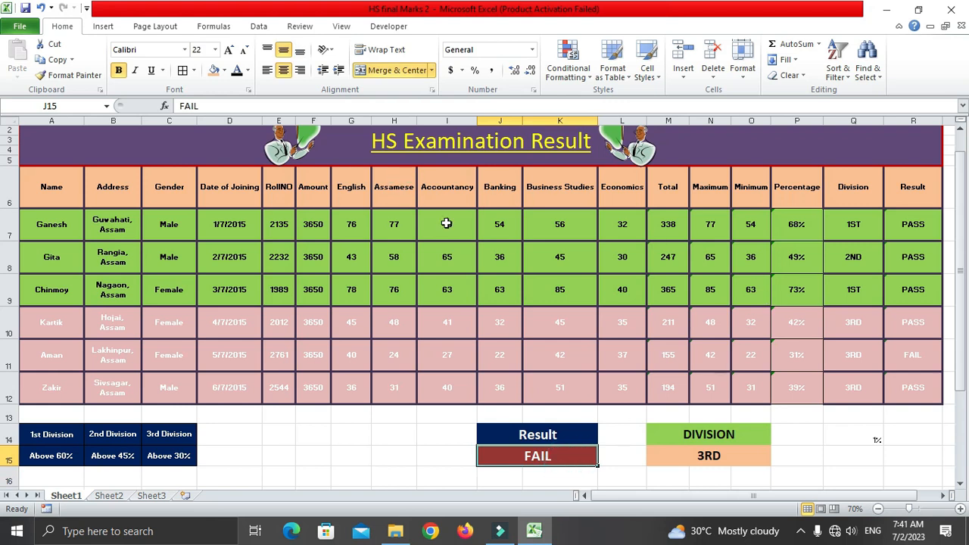